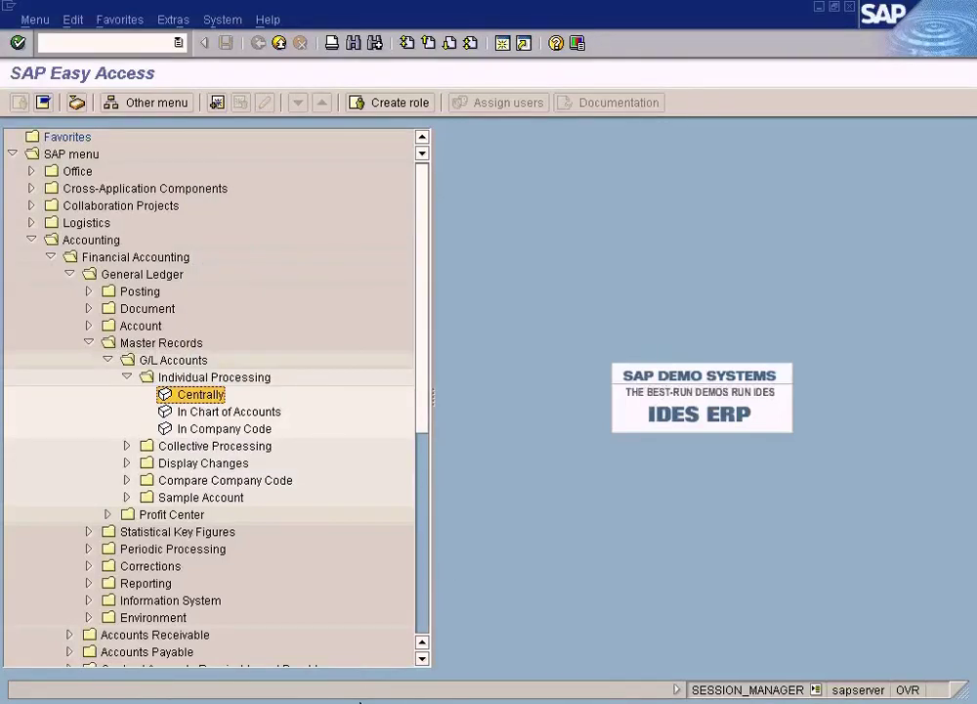
# - Switch to the Sap training document in Word and close the Clipboard pane
pyautogui.click(362, 675)
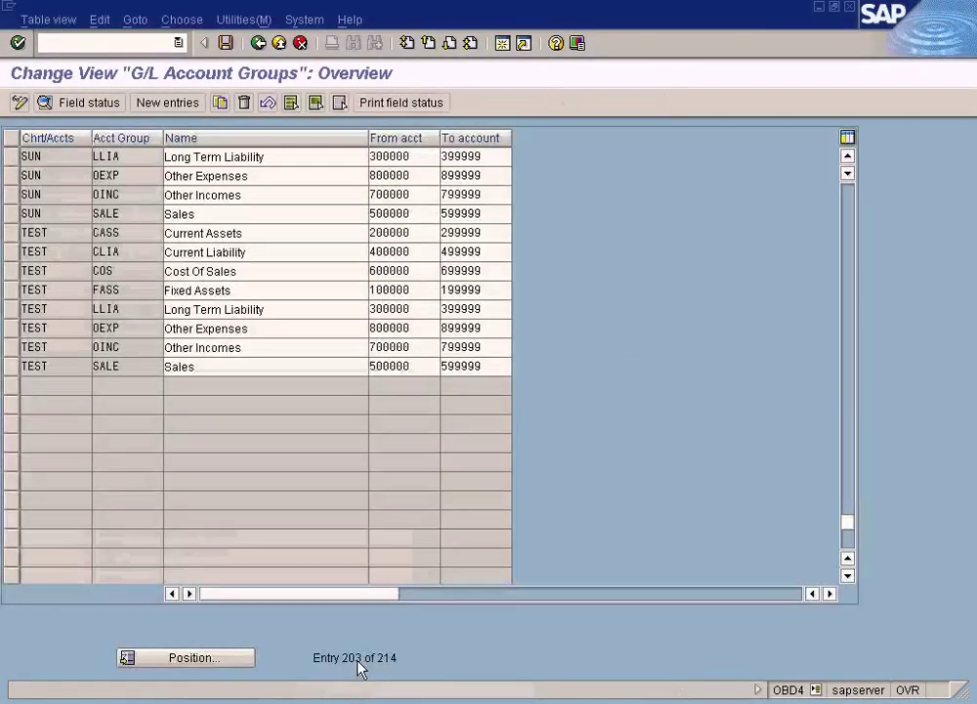
pyautogui.click(388, 686)
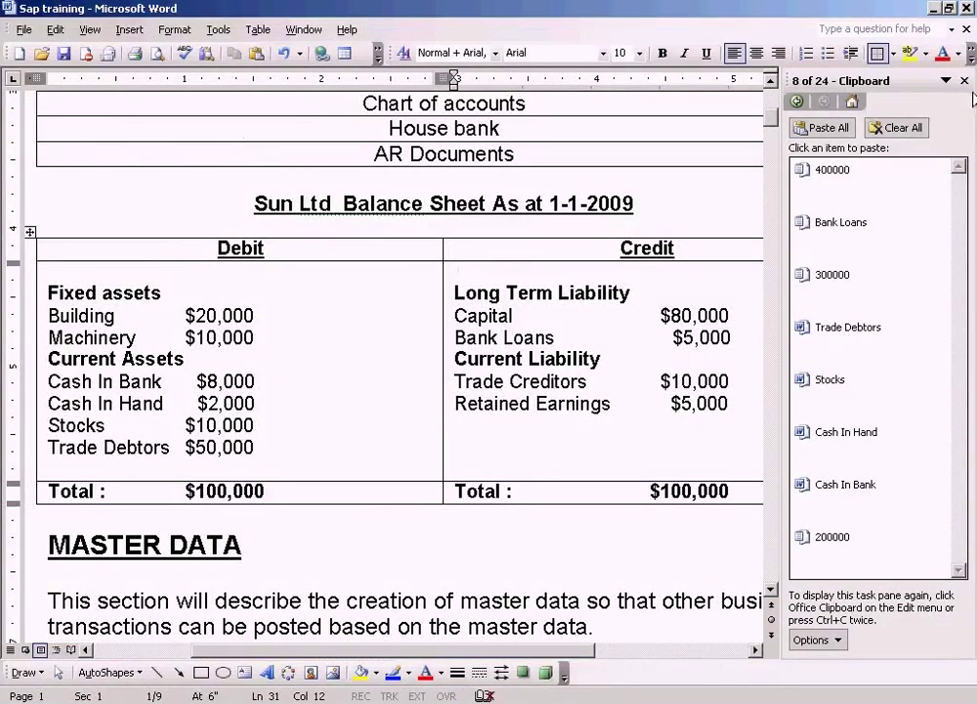
pyautogui.click(964, 80)
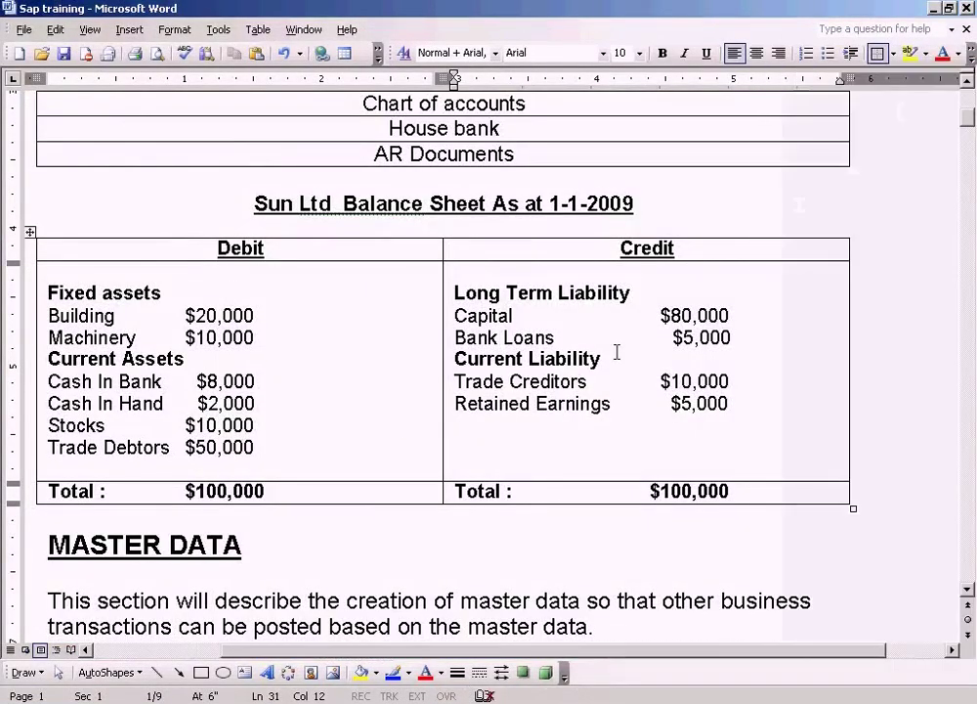
# - Review the liability and asset accounts listed in the Sun Ltd balance sheet
pyautogui.click(584, 359)
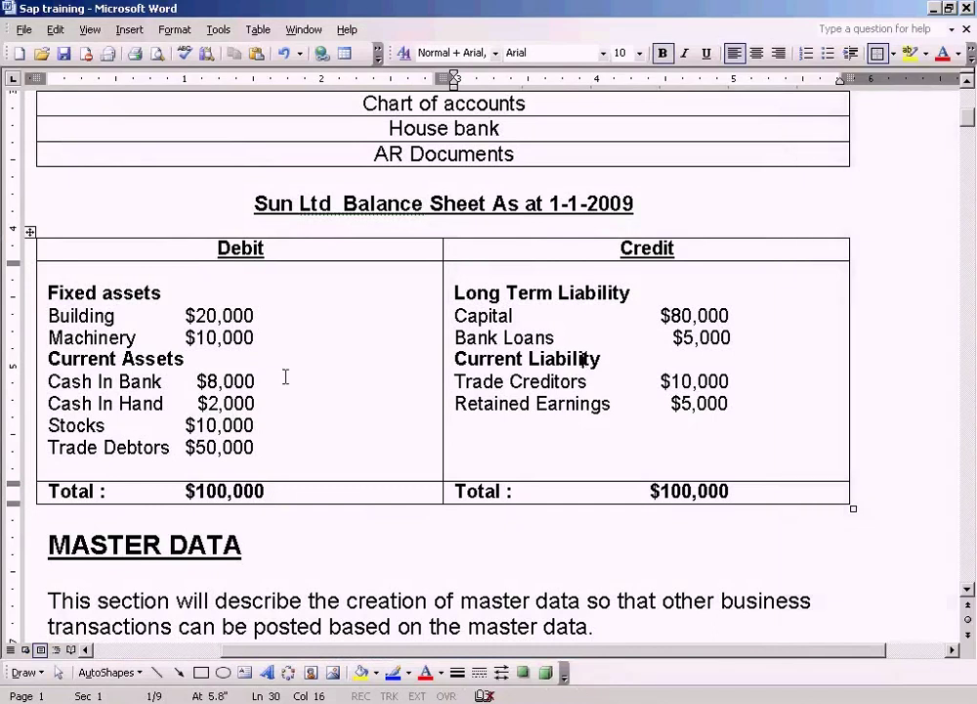
pyautogui.click(467, 405)
pyautogui.click(457, 382)
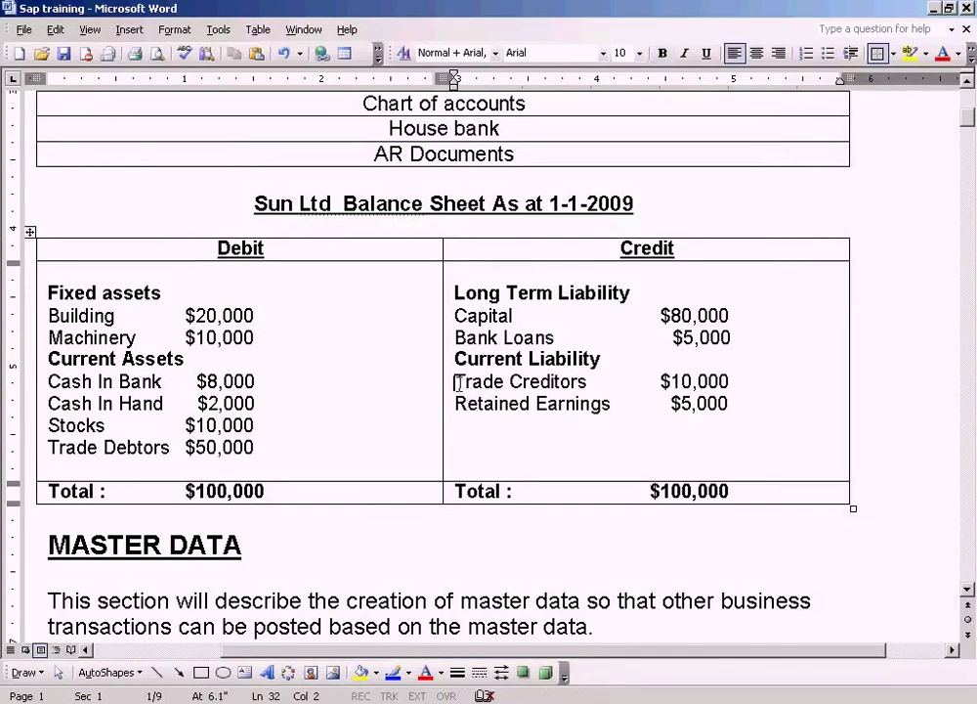
pyautogui.click(465, 338)
pyautogui.click(468, 318)
pyautogui.click(89, 339)
pyautogui.click(94, 383)
pyautogui.click(94, 404)
pyautogui.click(97, 426)
pyautogui.click(102, 447)
# - Switch to SAP Easy Access and open central individual processing of G/L accounts under the General Ledger master records
pyautogui.click(293, 698)
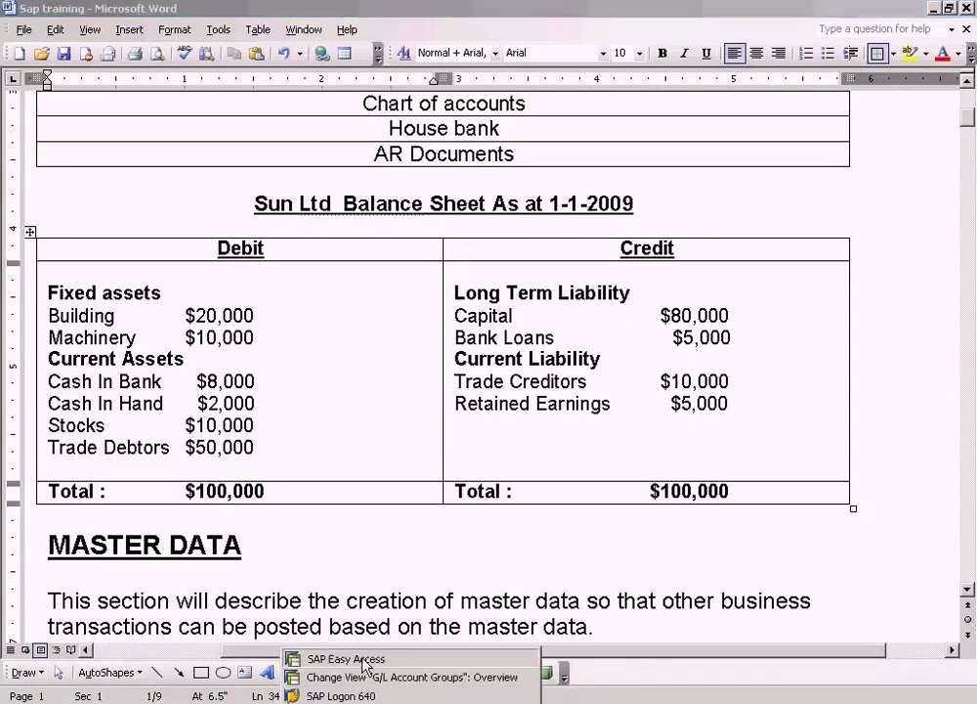
pyautogui.click(352, 659)
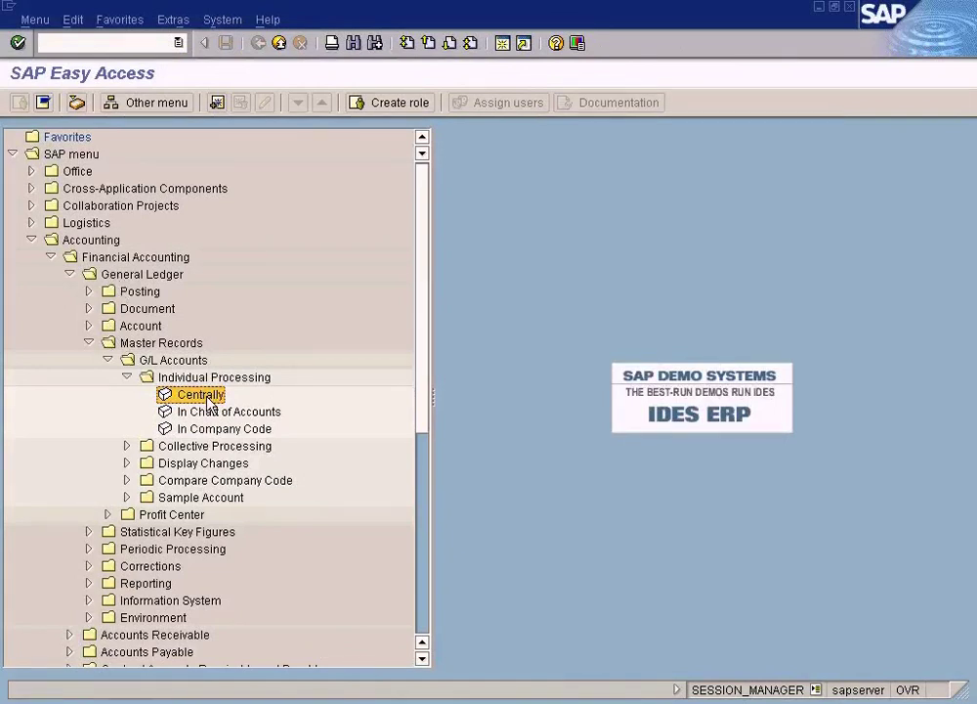
pyautogui.click(101, 258)
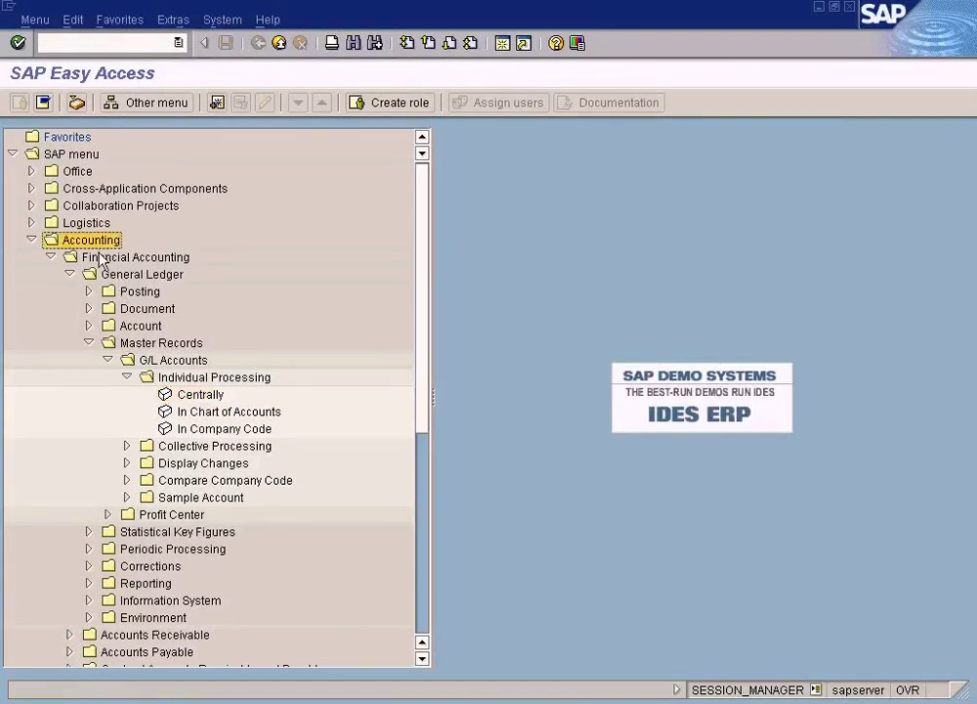
pyautogui.click(103, 275)
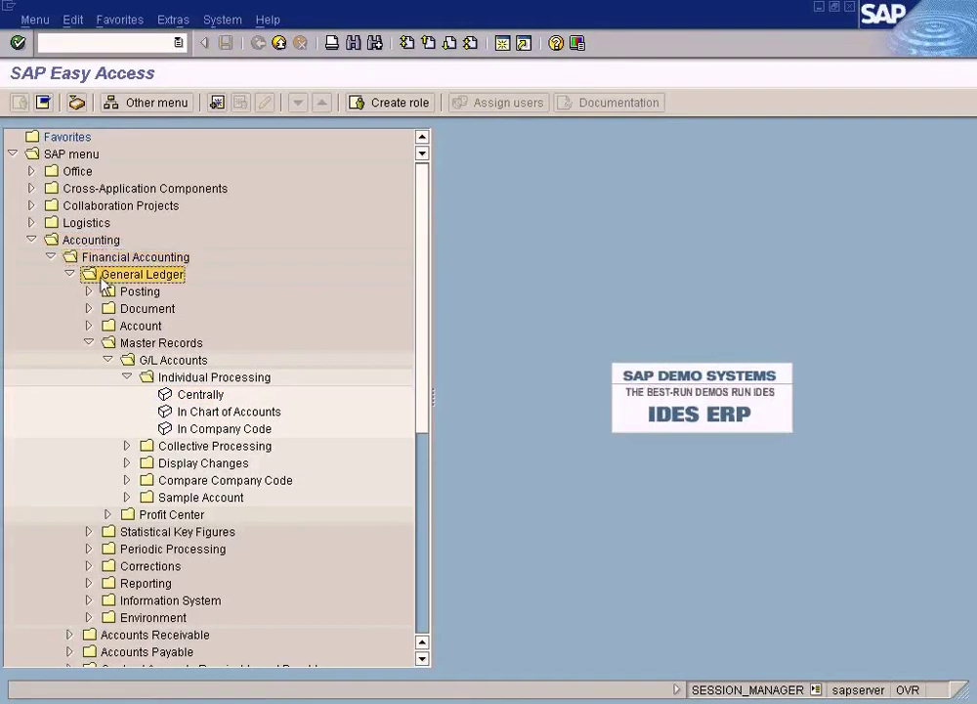
pyautogui.click(156, 344)
pyautogui.click(171, 361)
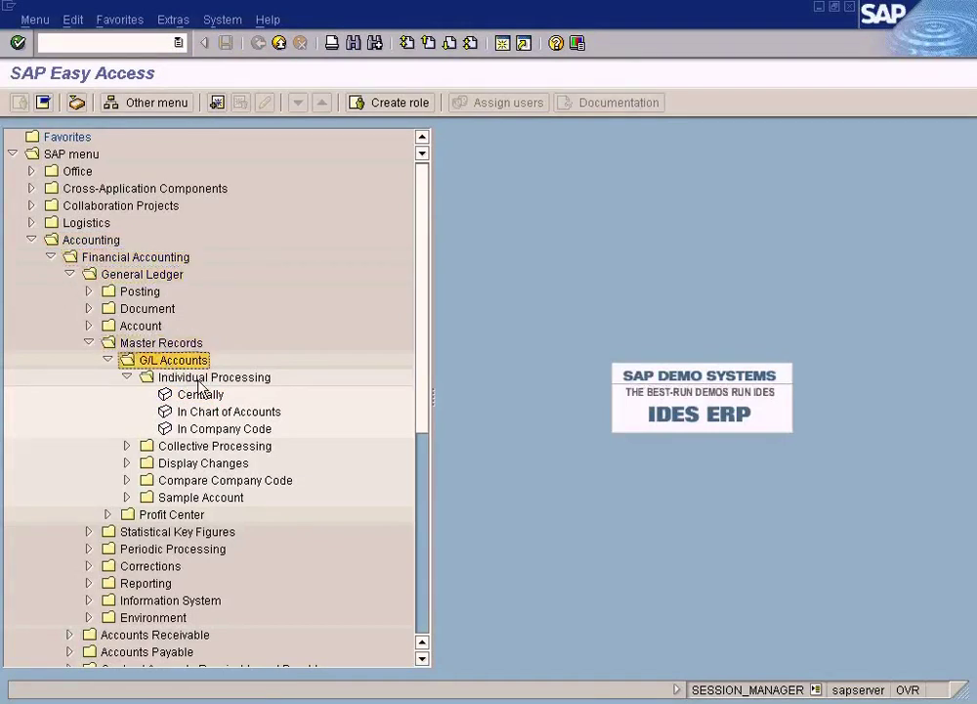
pyautogui.click(200, 381)
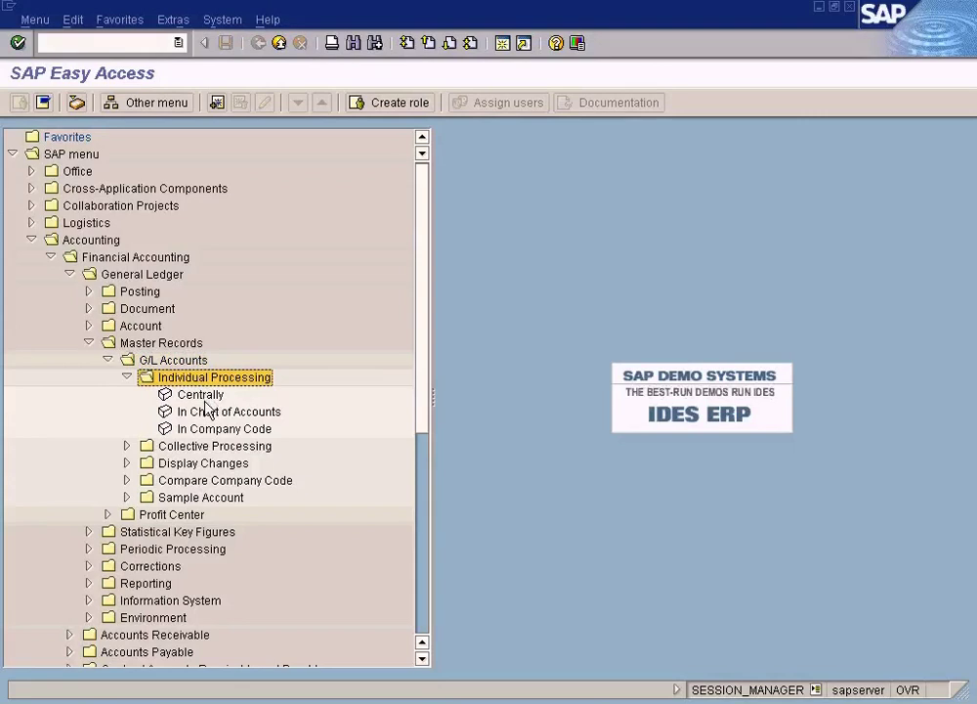
pyautogui.click(206, 396)
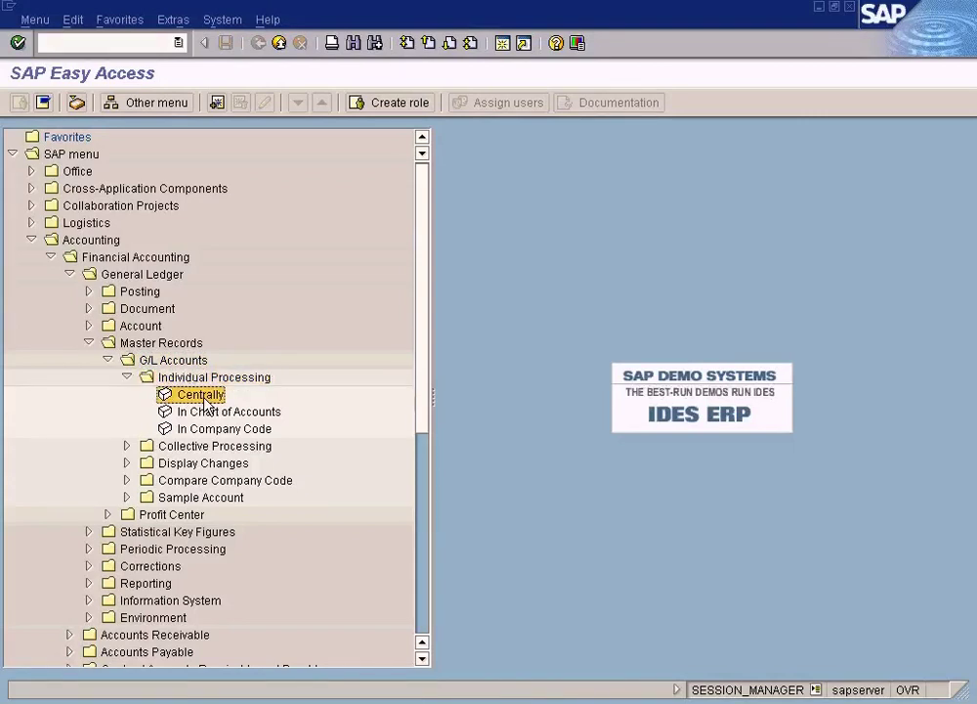
pyautogui.doubleClick(205, 399)
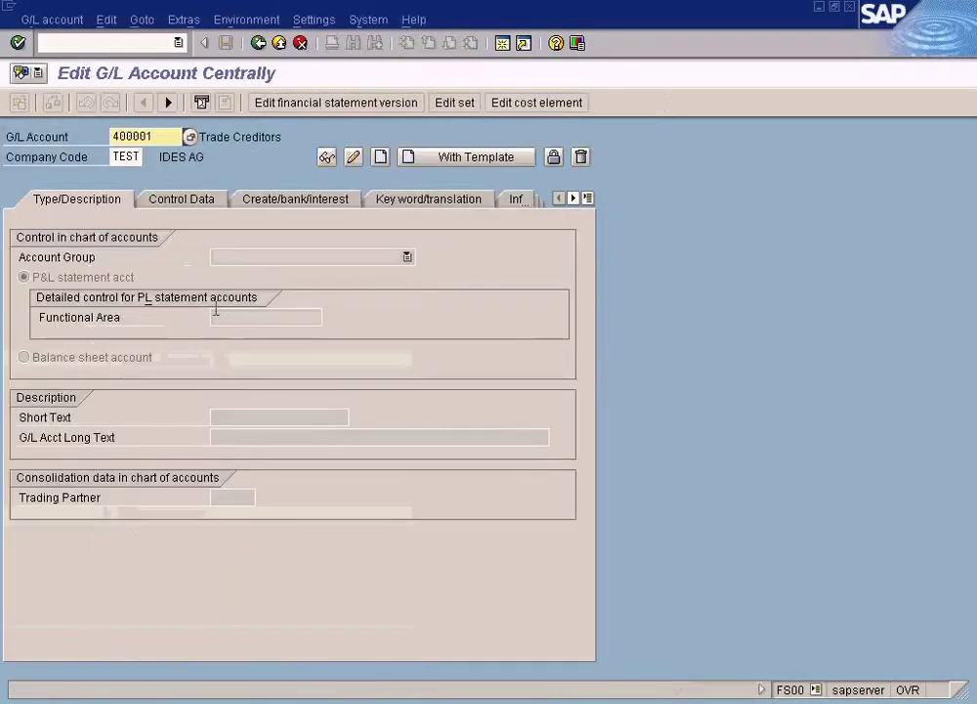
# - Return to the SAP menu to look at the other individual processing options and reopen central G/L account processing
pyautogui.click(258, 42)
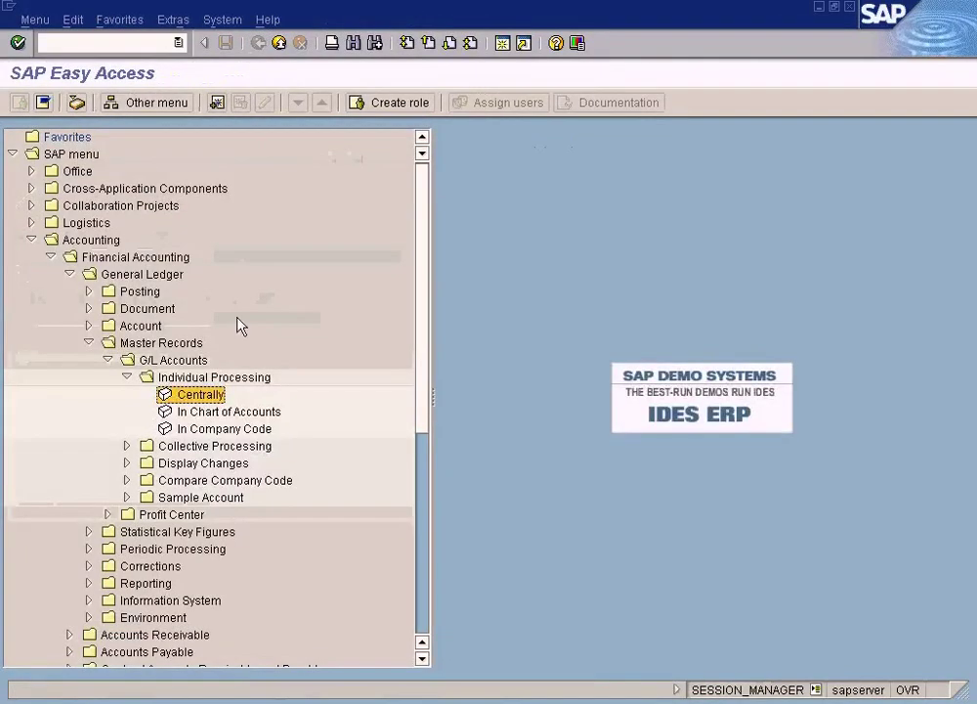
pyautogui.click(207, 414)
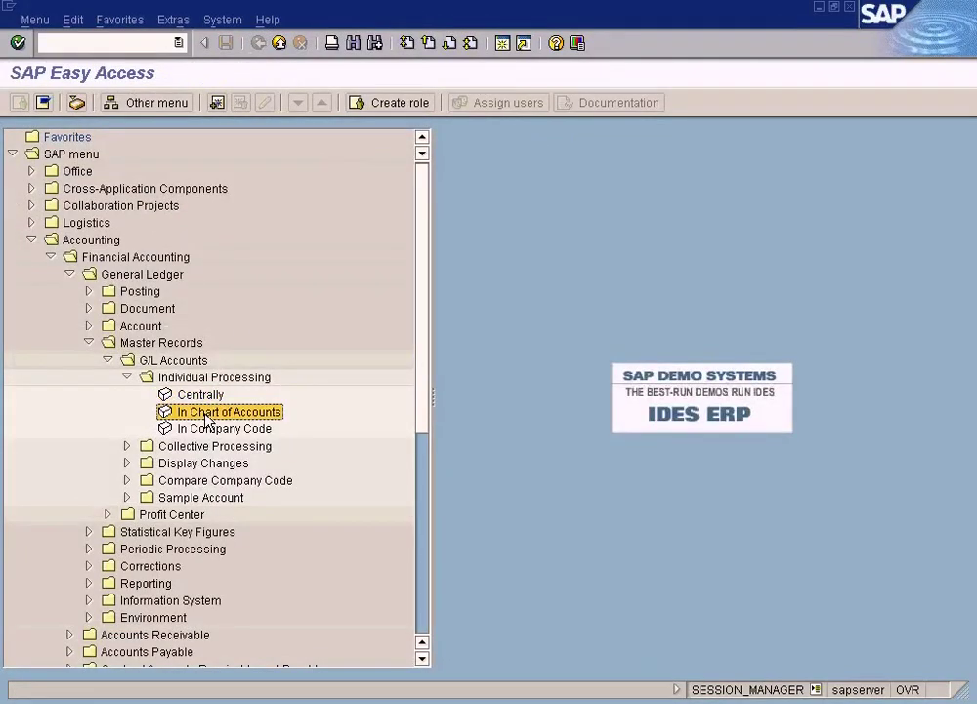
pyautogui.click(207, 431)
pyautogui.click(204, 396)
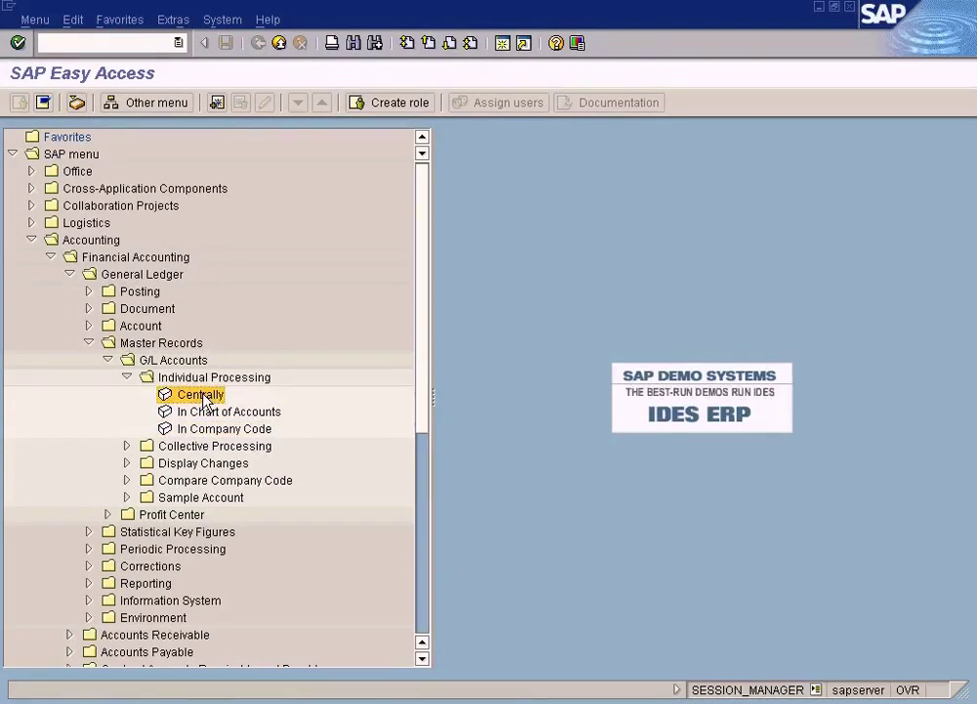
pyautogui.doubleClick(204, 396)
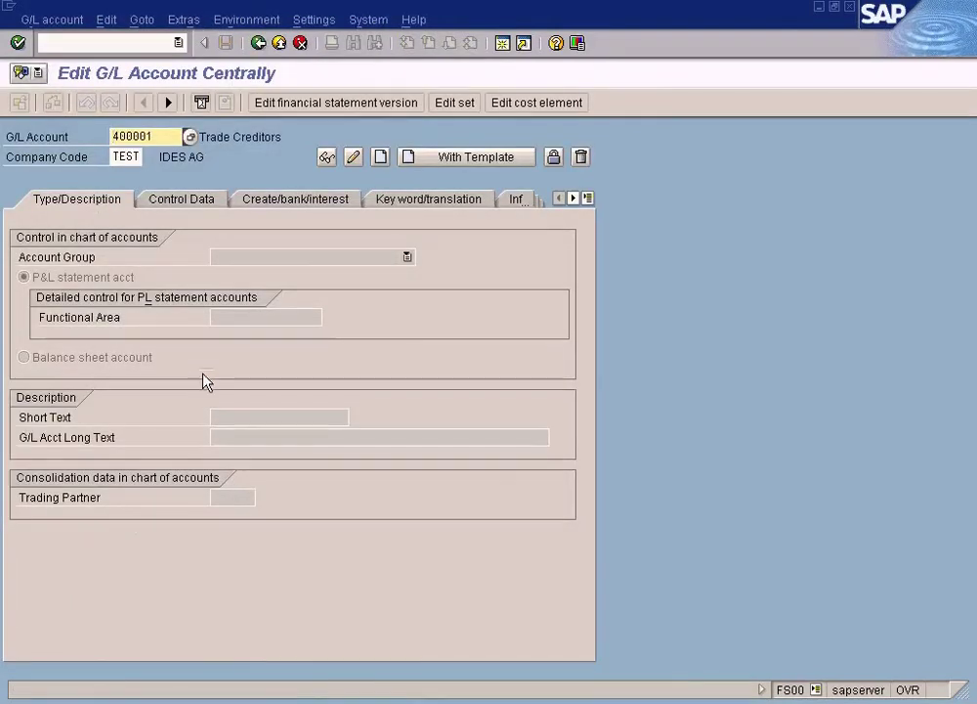
# - Set the company code to SUN
pyautogui.click(112, 157)
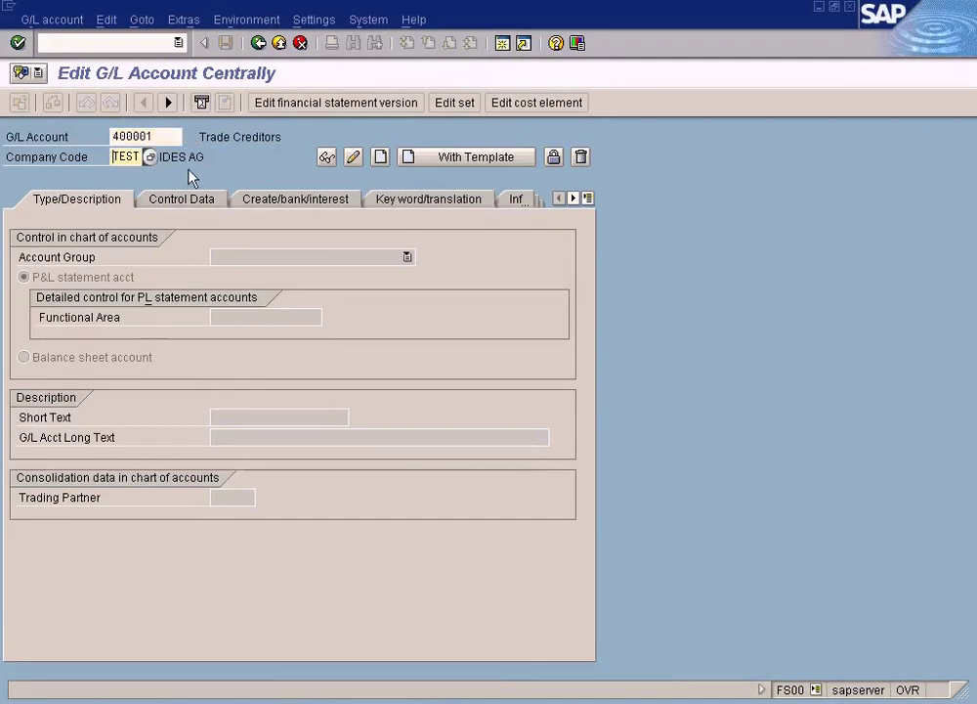
pyautogui.press('Delete')
pyautogui.press('Delete')
pyautogui.press('Delete')
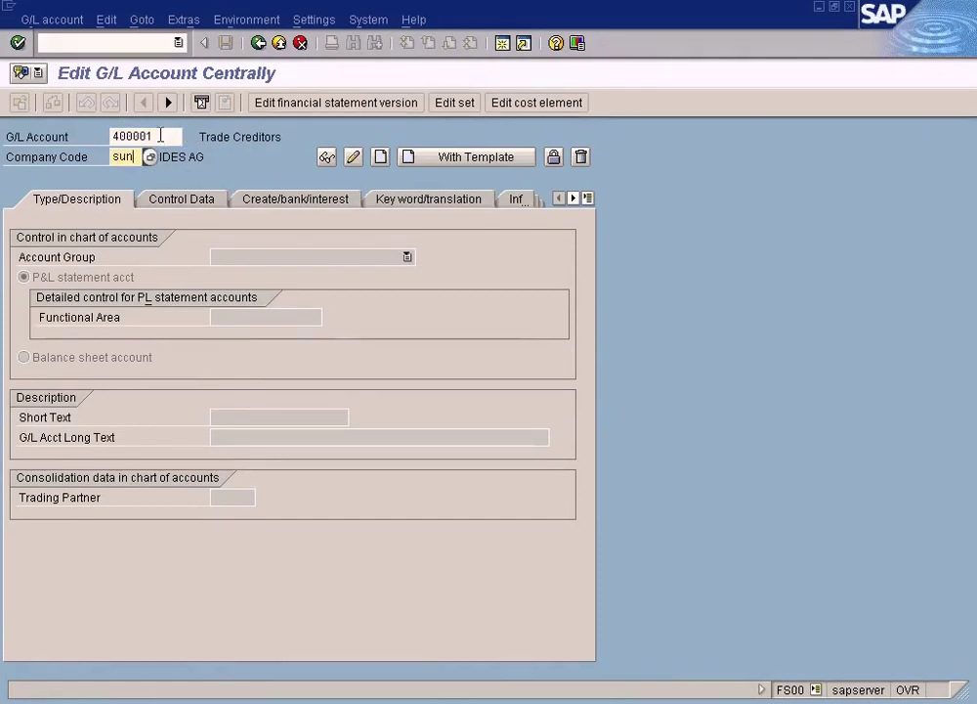
# - Switch to the G/L Account Groups overview and check the number range assigned to the Fixed Assets group
pyautogui.click(161, 136)
pyautogui.hotkey('alt', 'Tab')
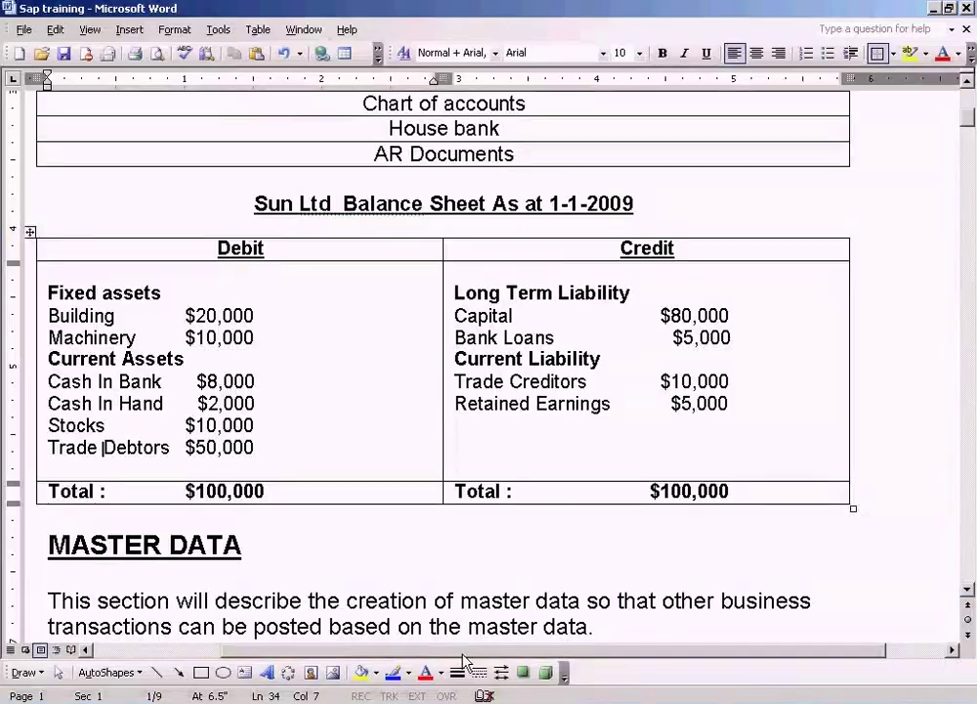
pyautogui.click(359, 700)
pyautogui.click(360, 680)
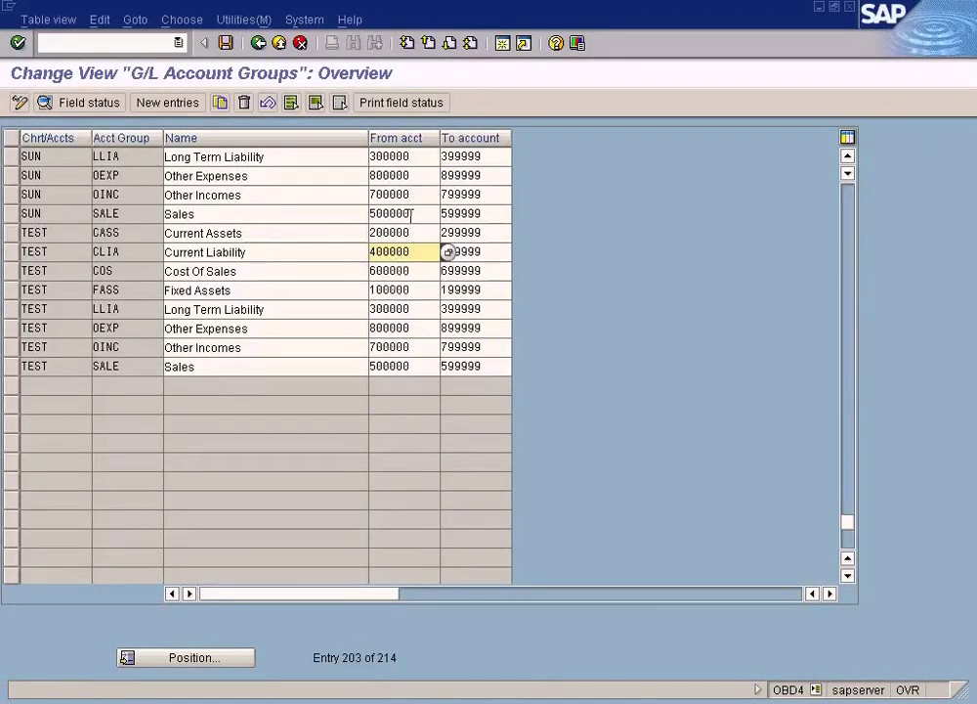
pyautogui.click(264, 233)
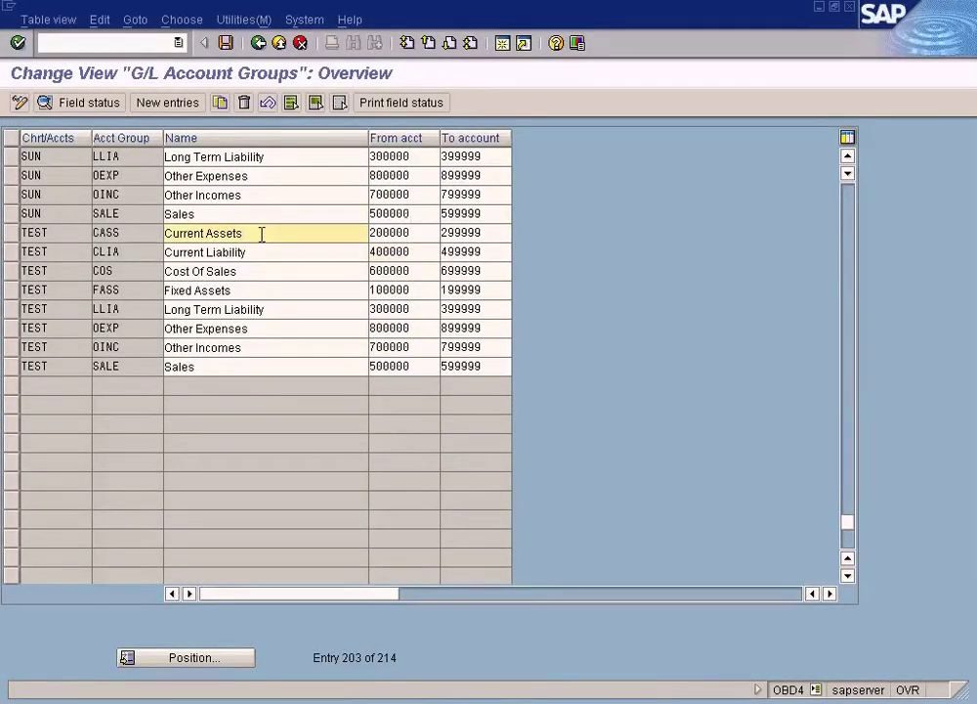
pyautogui.click(249, 292)
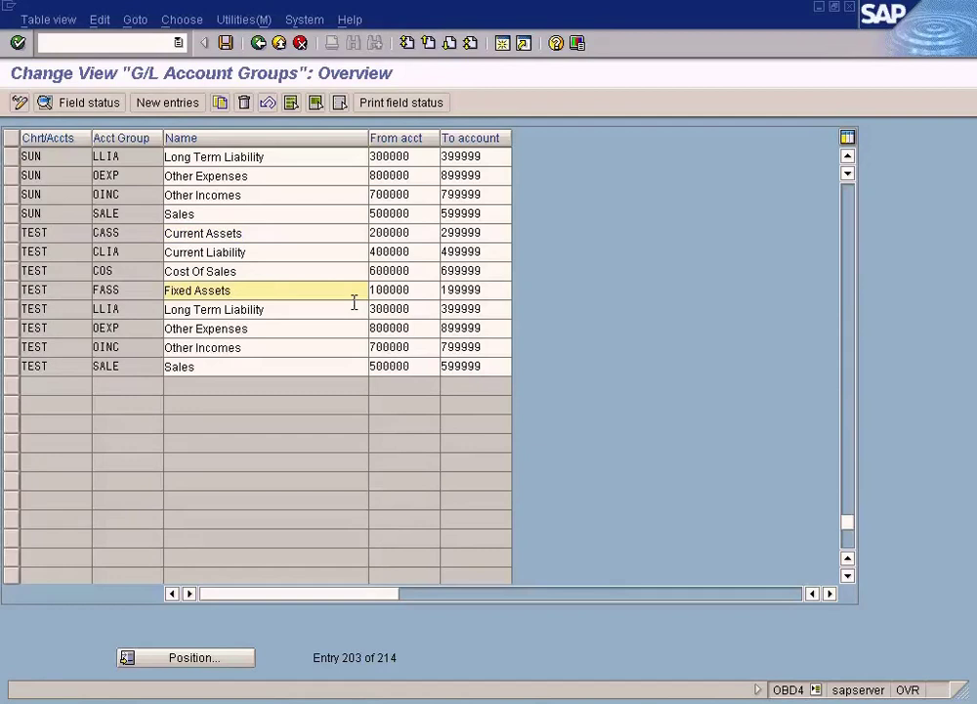
pyautogui.doubleClick(416, 289)
pyautogui.click(409, 294)
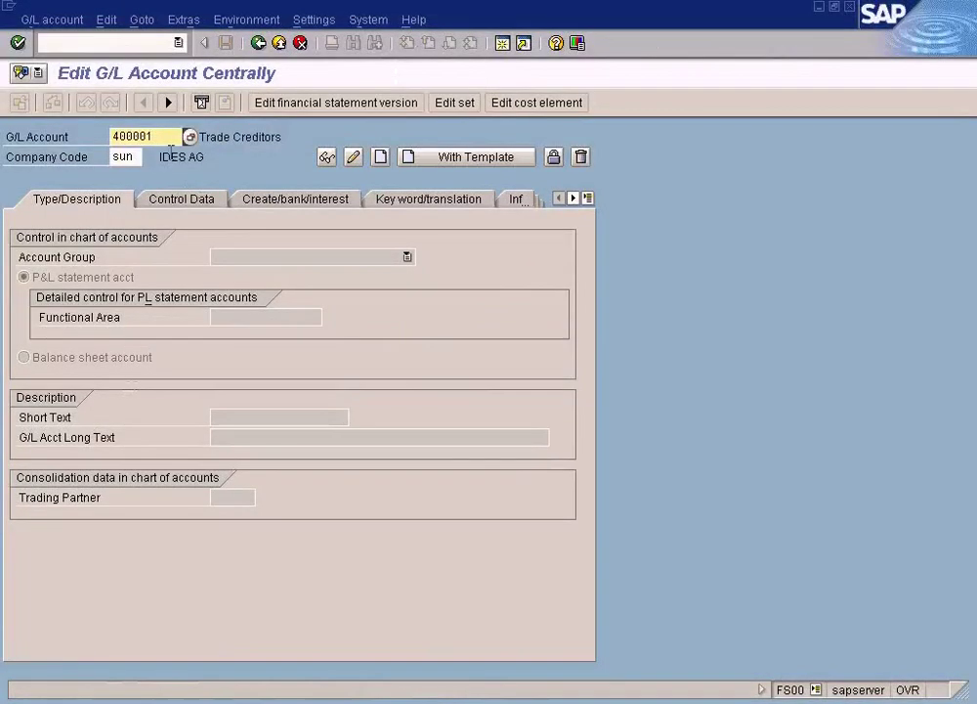
# - Enter 100000 as the G/L account for company code SUN and acknowledge the information message
pyautogui.moveTo(171, 139); pyautogui.dragTo(112, 137)
pyautogui.write('100000')
pyautogui.press('Tab')
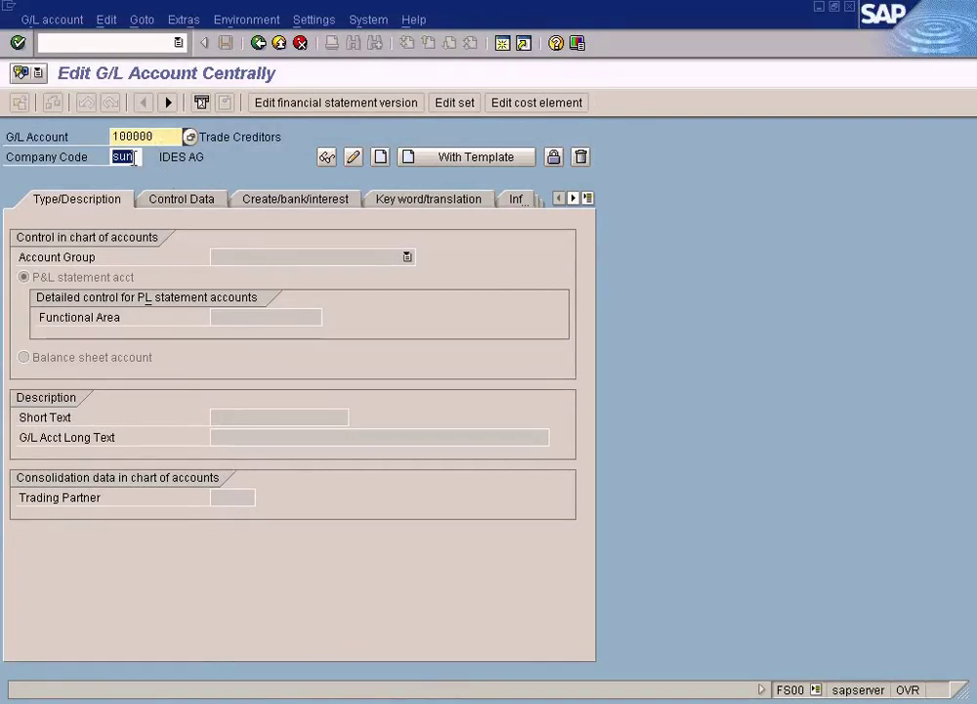
pyautogui.click(147, 159)
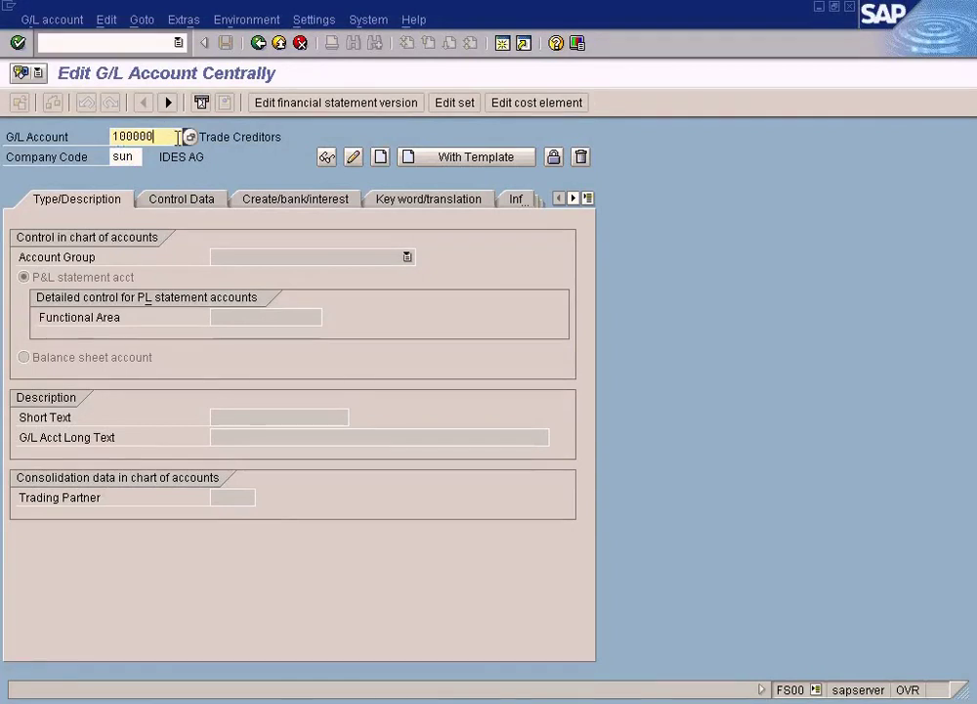
pyautogui.press('Return')
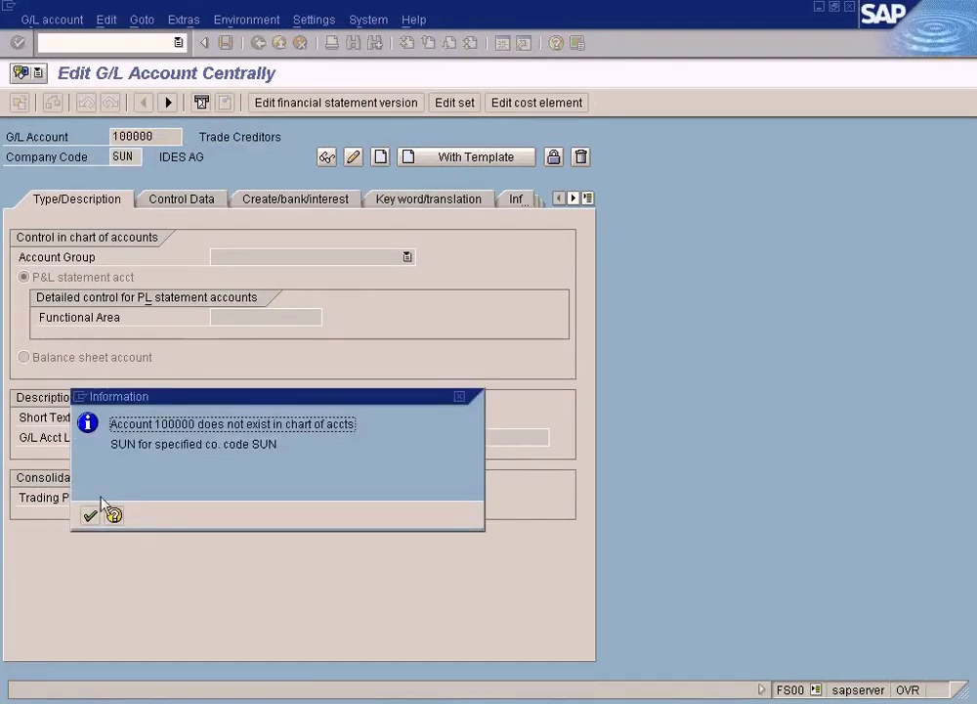
pyautogui.click(89, 515)
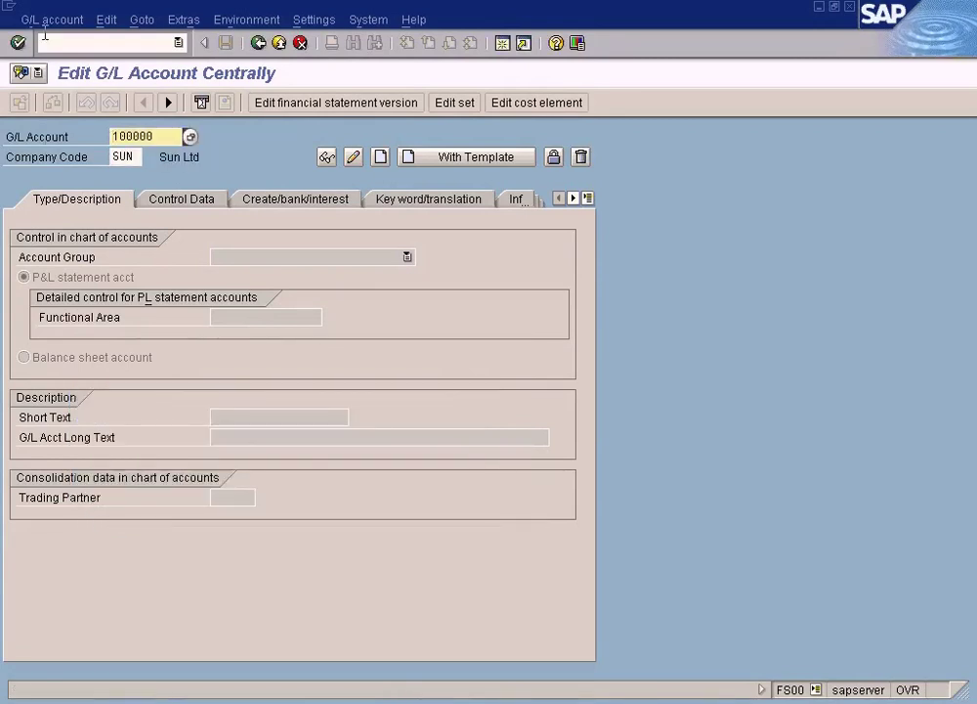
# - Start creating the G/L account with the account group Fixed Assets and mark it as a balance sheet account
pyautogui.click(49, 20)
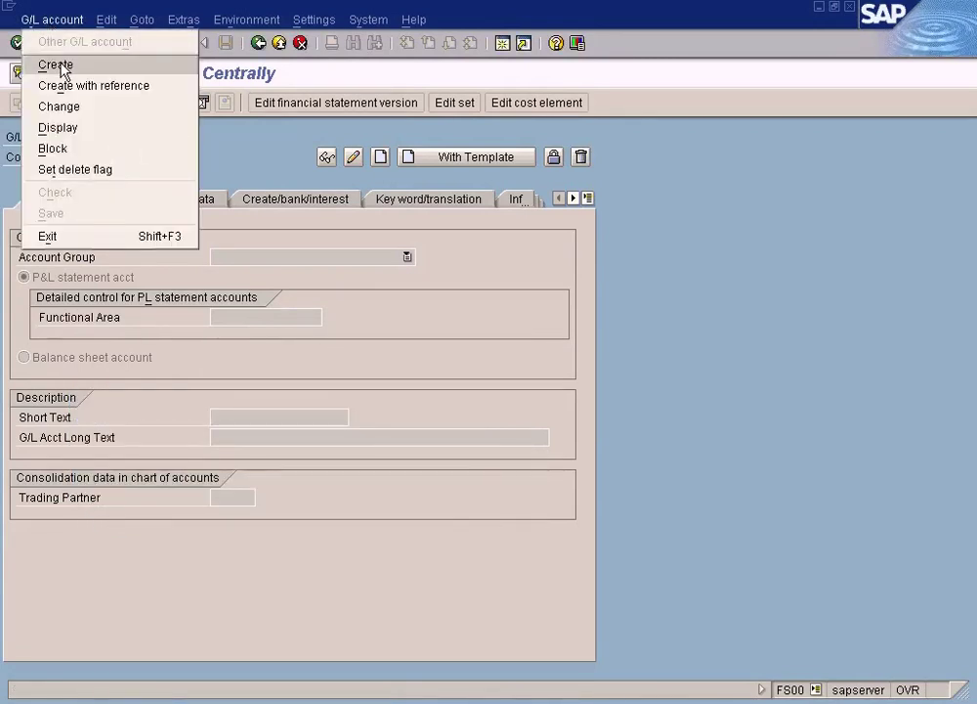
pyautogui.click(56, 66)
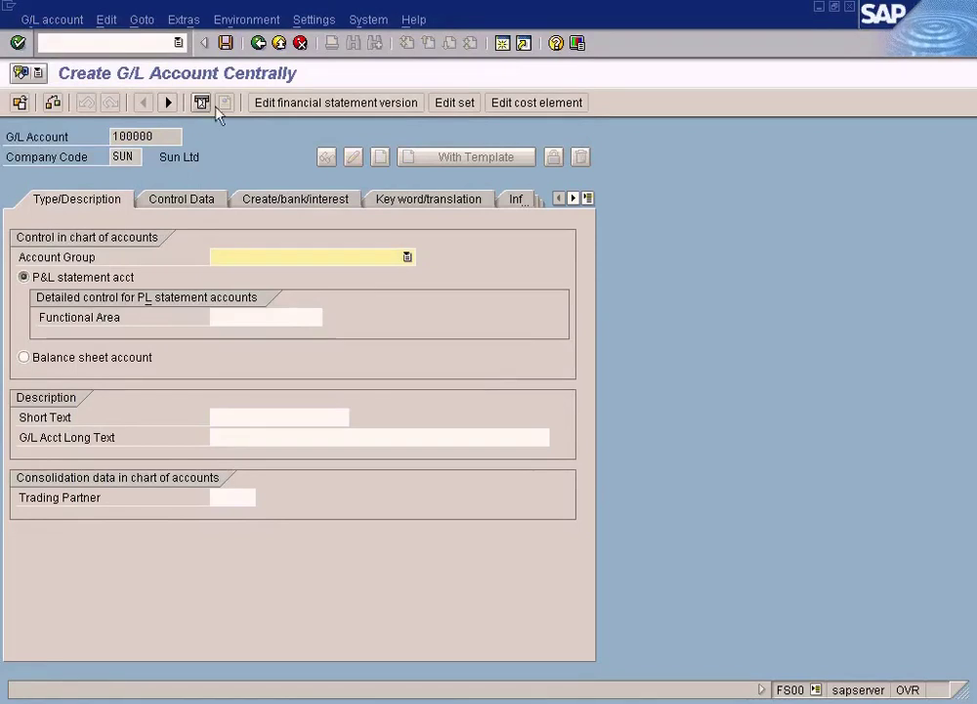
pyautogui.click(407, 257)
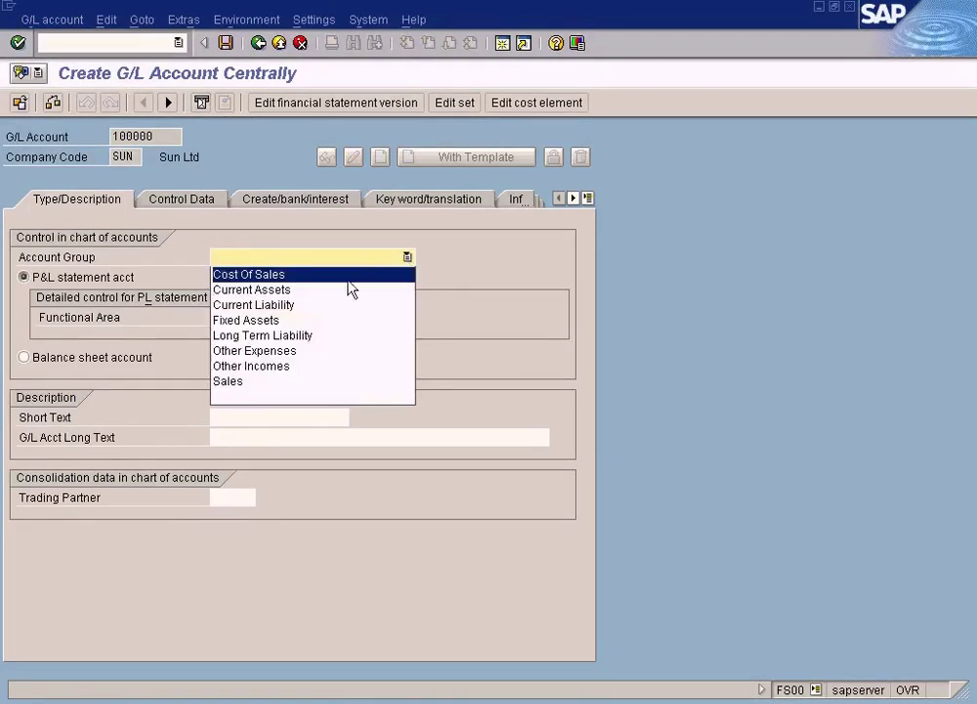
pyautogui.click(303, 321)
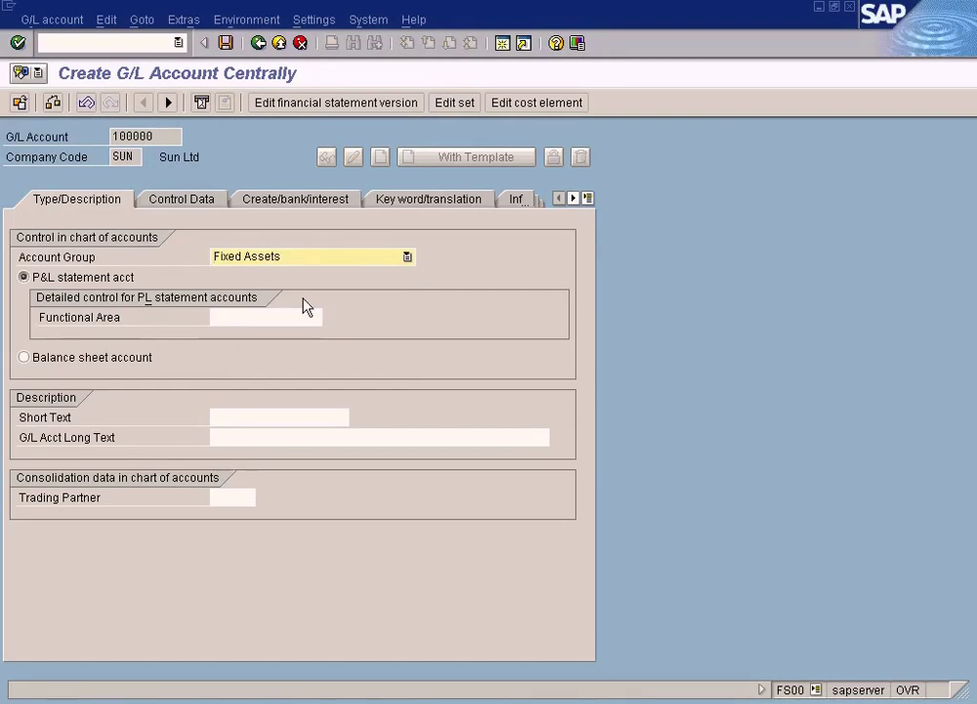
pyautogui.click(78, 361)
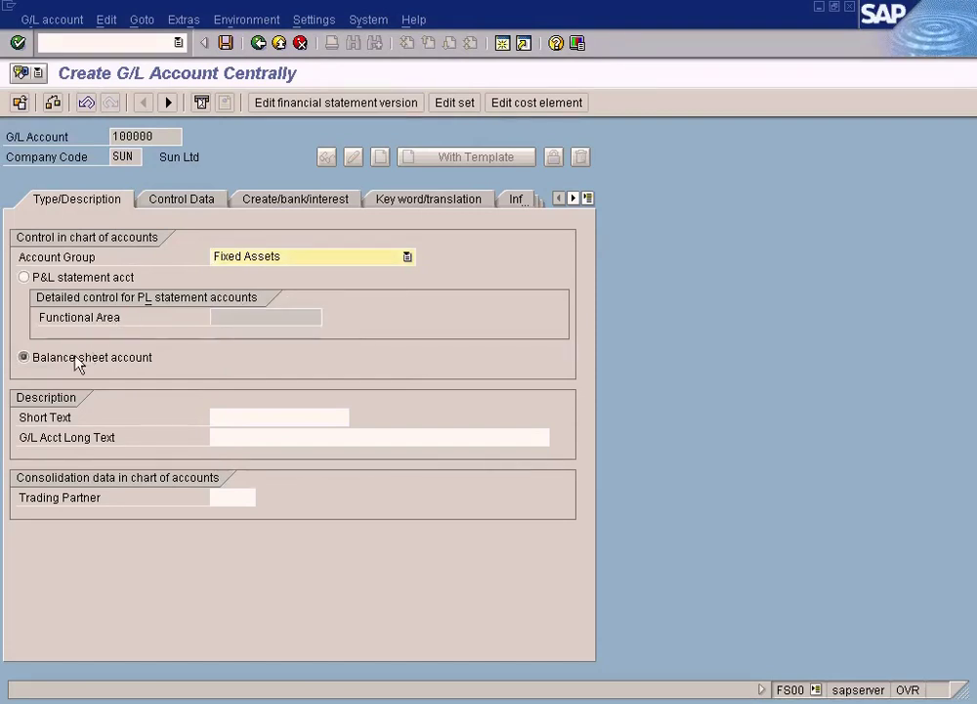
# - Copy "Building" from the balance sheet in the Word document into the account's short text and G/L long text in SAP
pyautogui.click(233, 416)
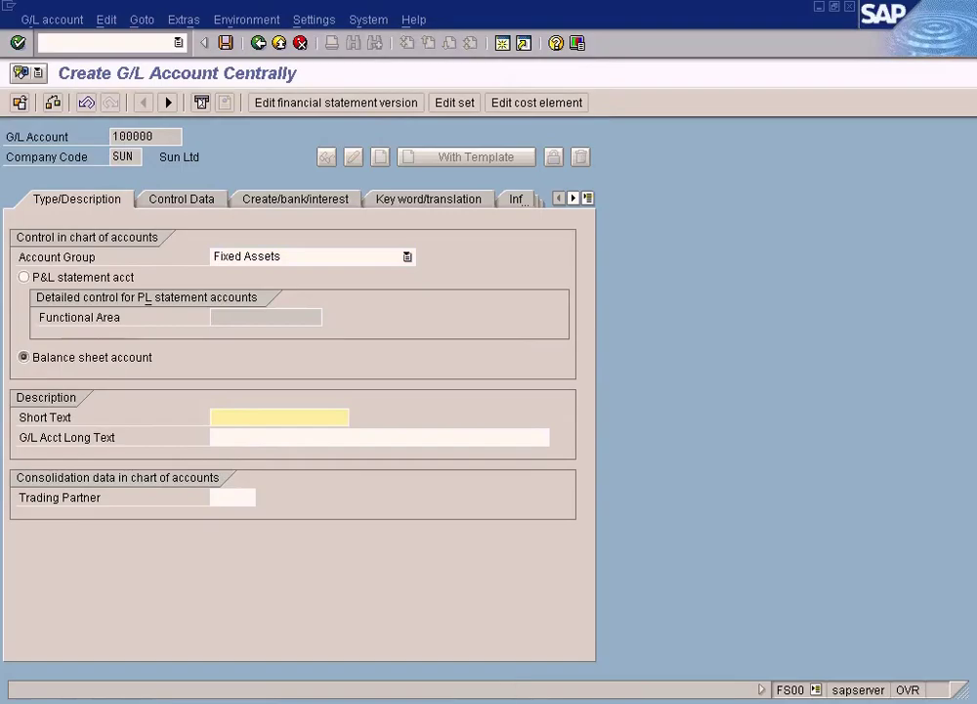
pyautogui.hotkey('alt', 'Tab')
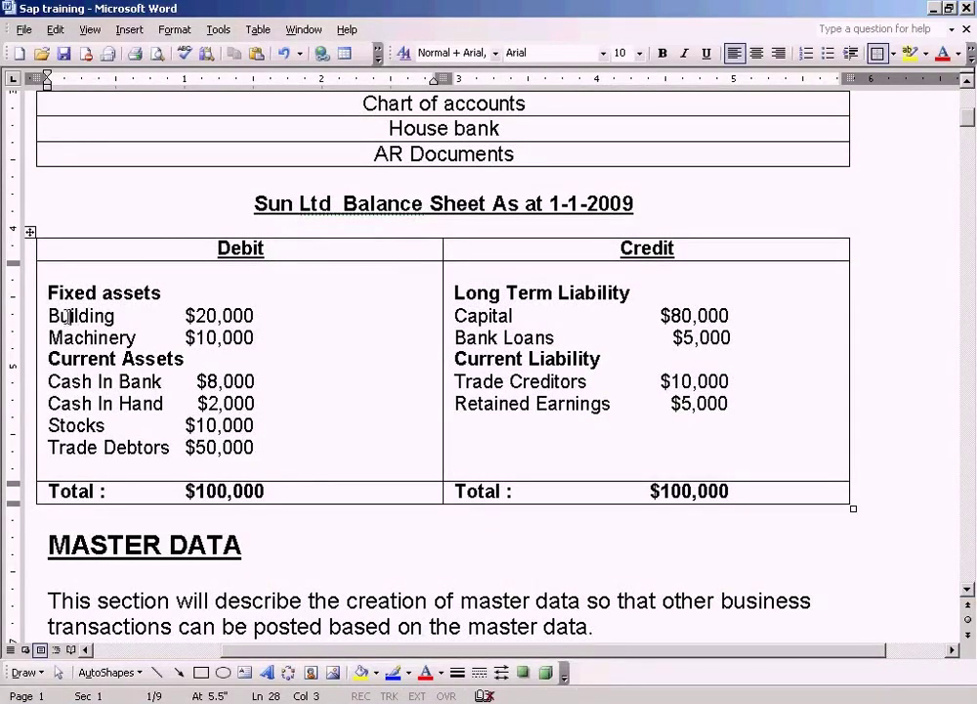
pyautogui.doubleClick(68, 316)
pyautogui.hotkey('ctrl', 'c')
pyautogui.hotkey('alt', 'Tab')
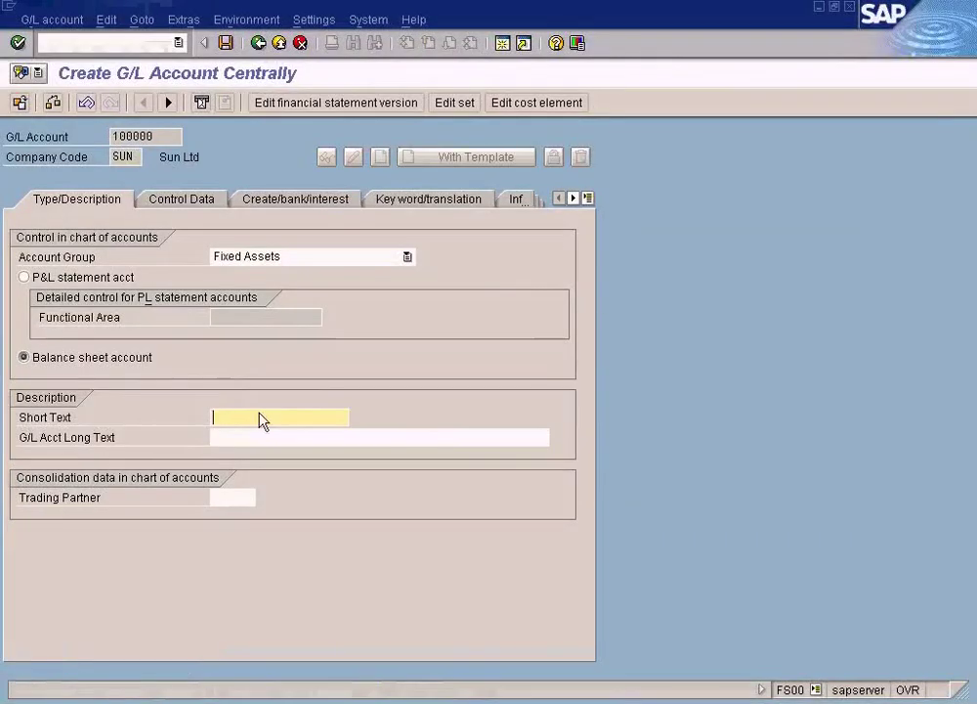
pyautogui.hotkey('ctrl', 'v')
pyautogui.click(249, 438)
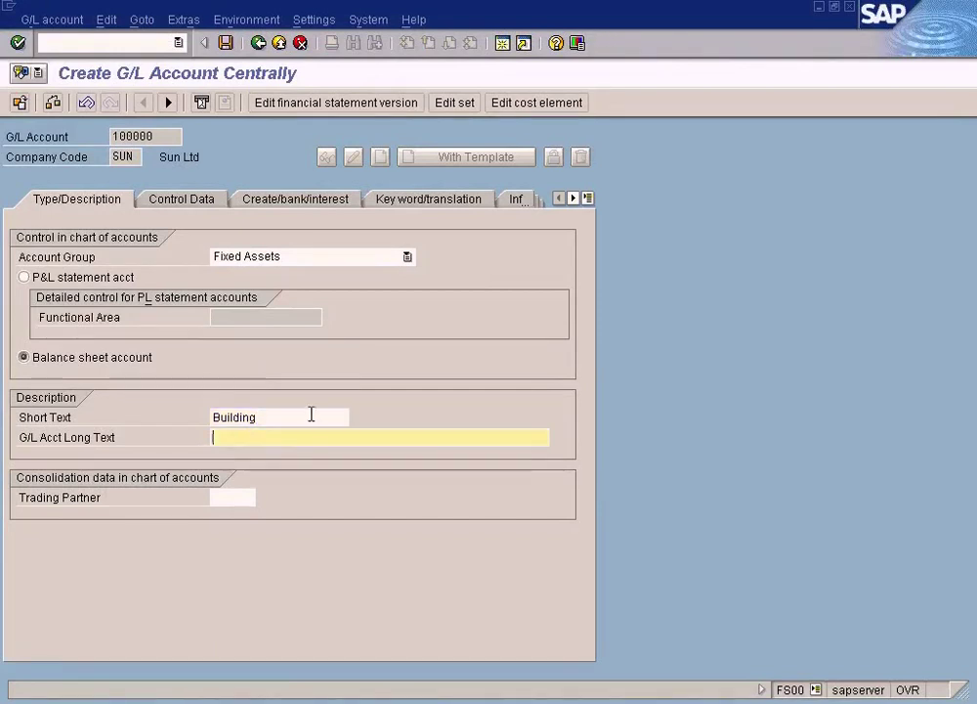
pyautogui.hotkey('ctrl', 'v')
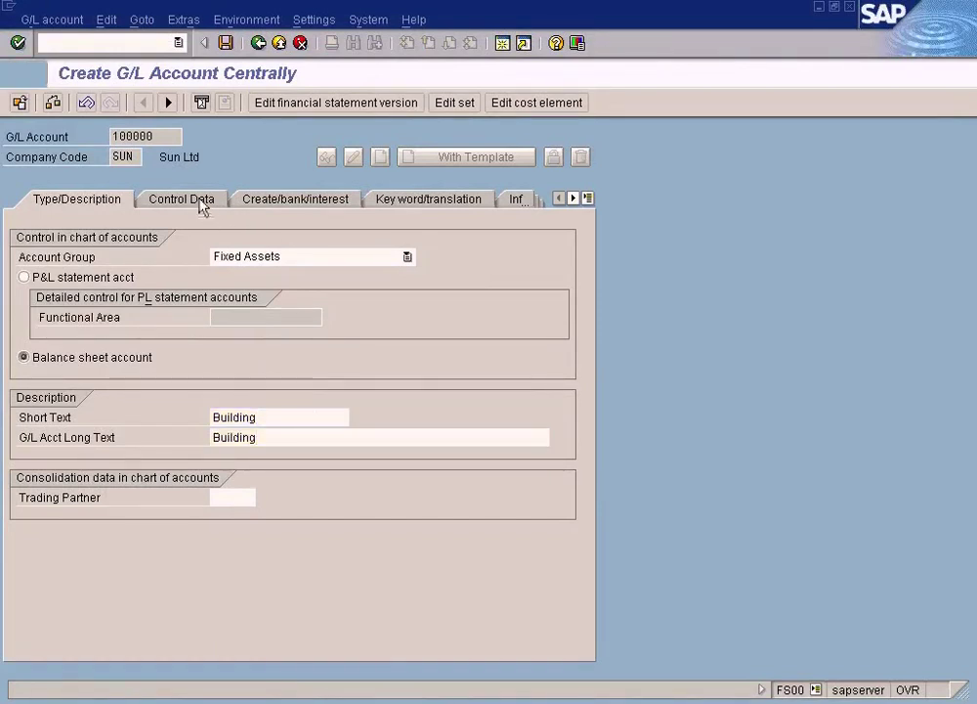
# - Set the field status group to G007, Asset accts (w/o accumulated depreciatn), for the Building account
pyautogui.click(202, 201)
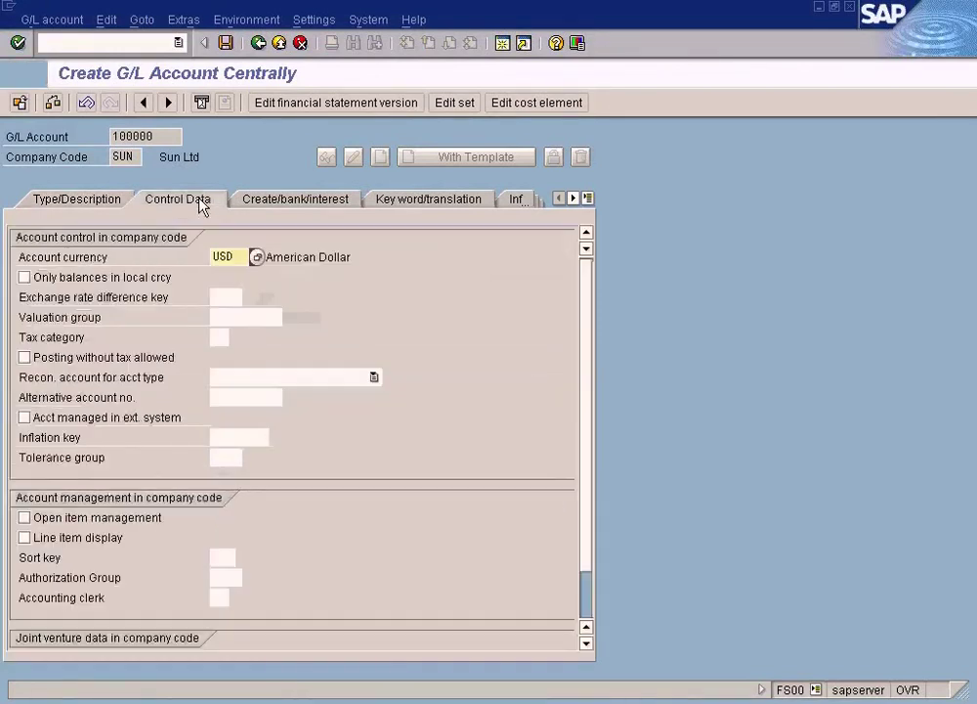
pyautogui.click(297, 203)
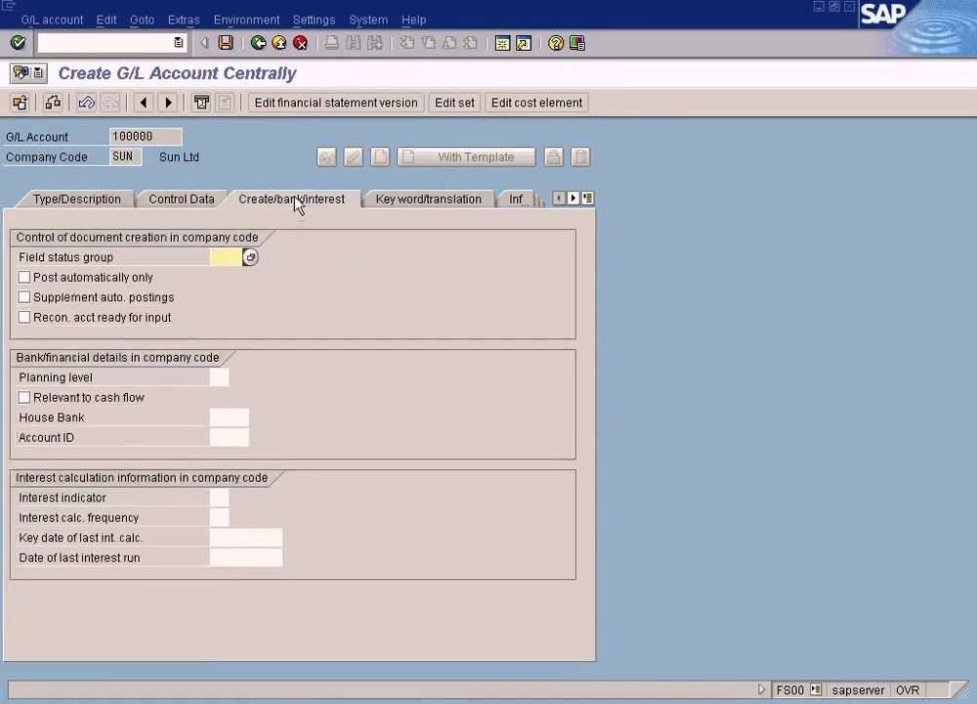
pyautogui.click(251, 258)
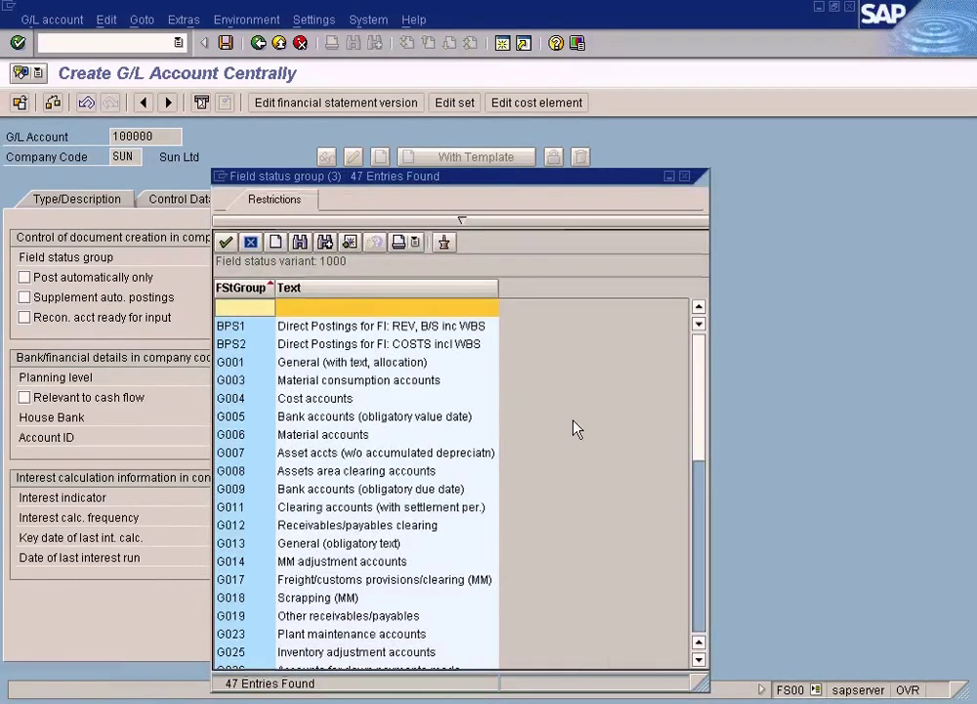
pyautogui.click(326, 472)
pyautogui.click(327, 454)
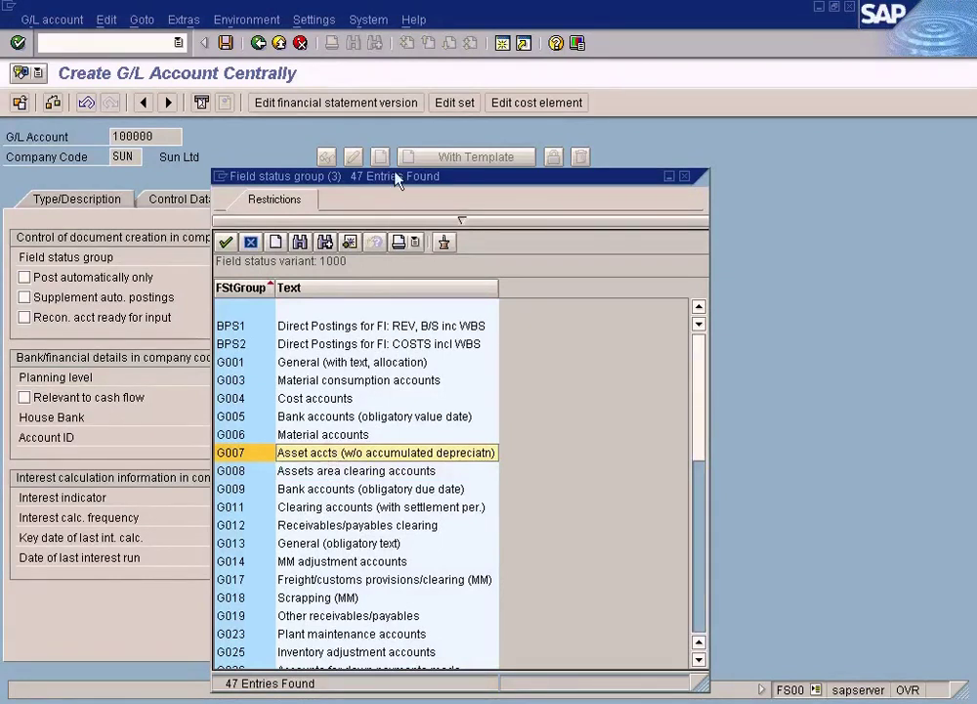
pyautogui.moveTo(401, 186); pyautogui.dragTo(471, 175)
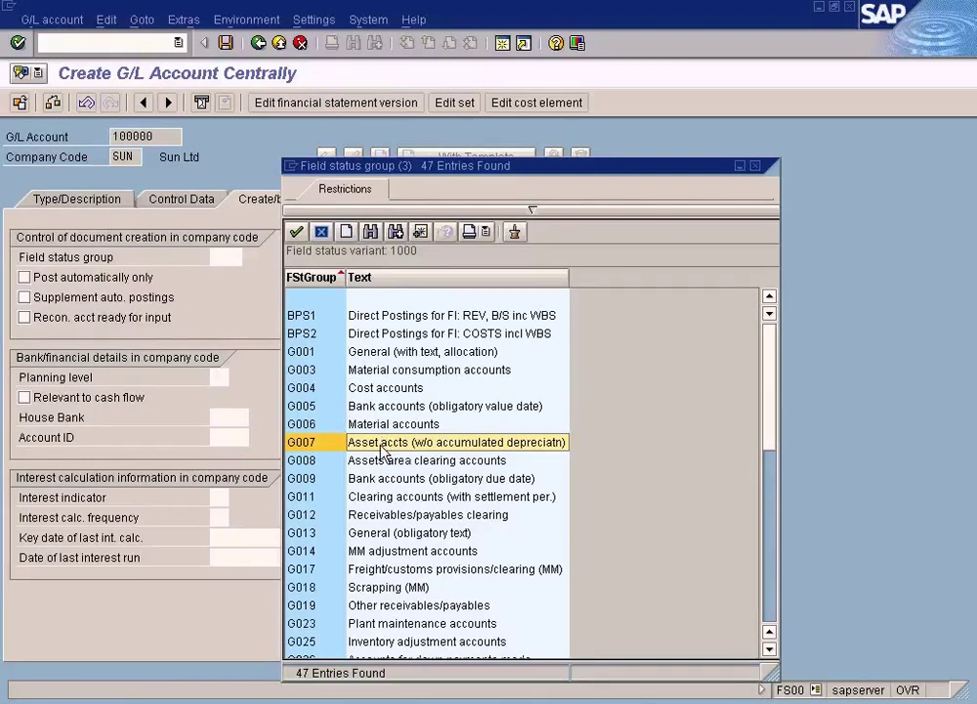
pyautogui.doubleClick(381, 444)
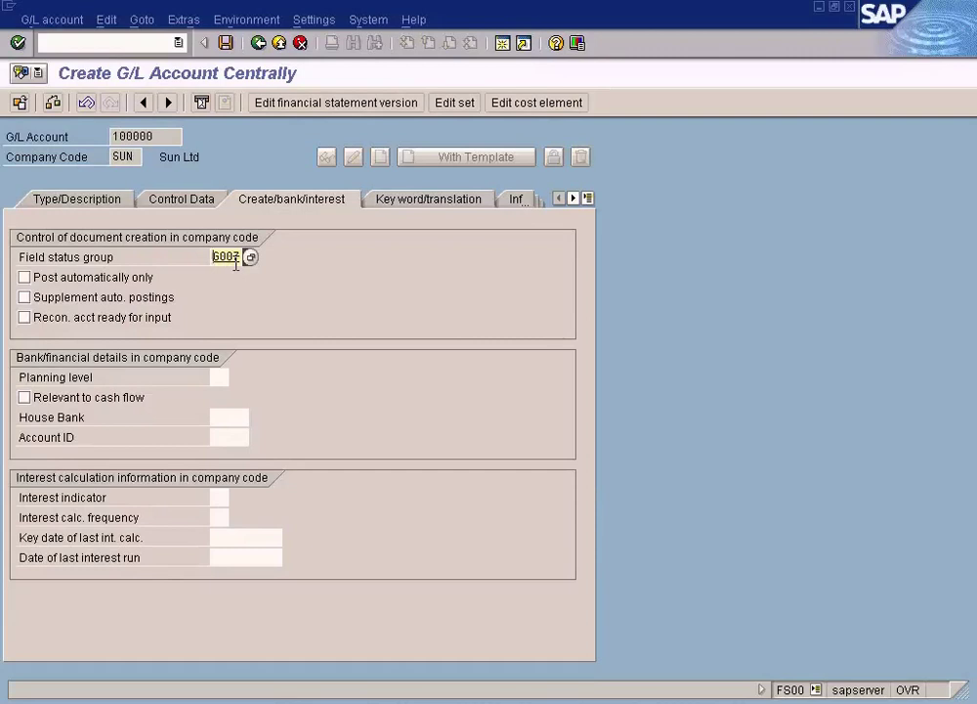
pyautogui.moveTo(151, 136); pyautogui.dragTo(73, 133)
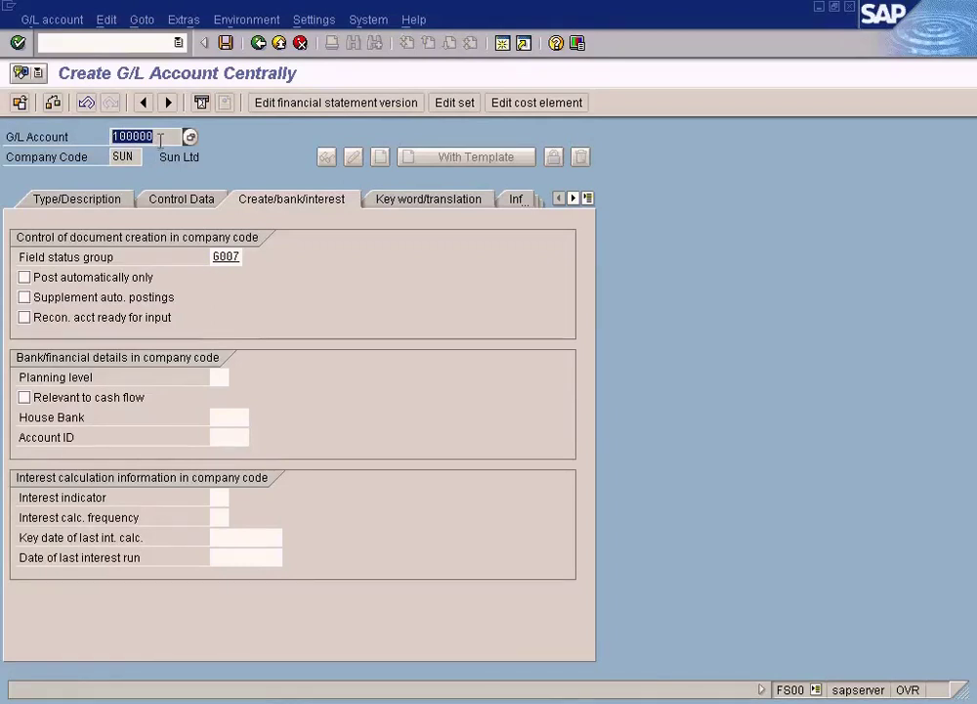
pyautogui.moveTo(163, 135); pyautogui.dragTo(144, 136)
pyautogui.doubleClick(142, 137)
pyautogui.click(214, 254)
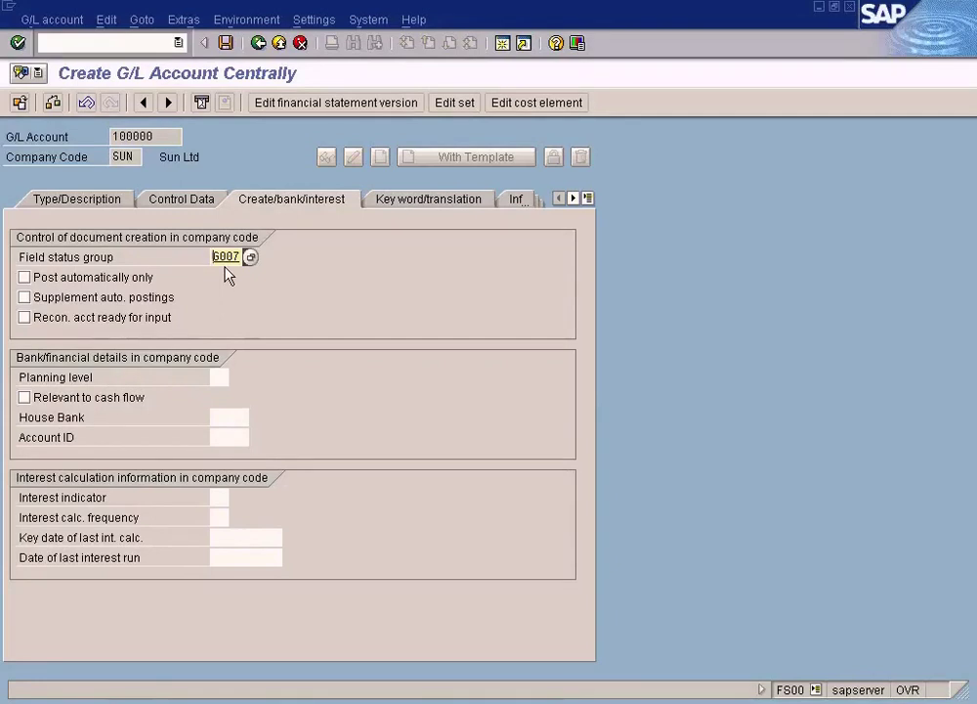
# - Return to the type and description data, save the Building G/L account and accept the displayed messages
pyautogui.click(83, 203)
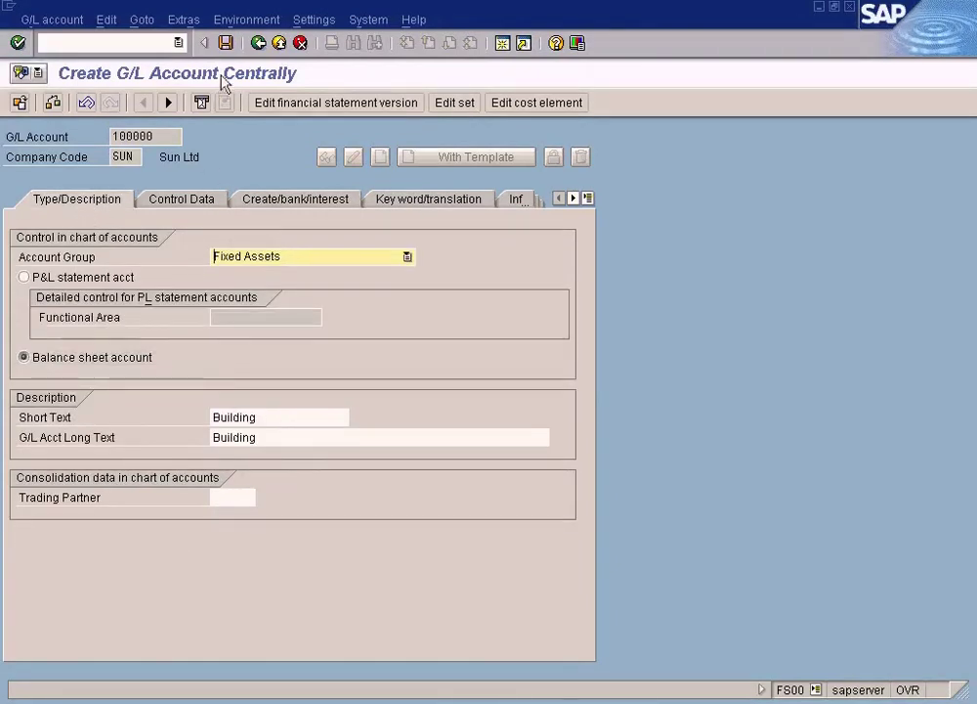
pyautogui.click(226, 45)
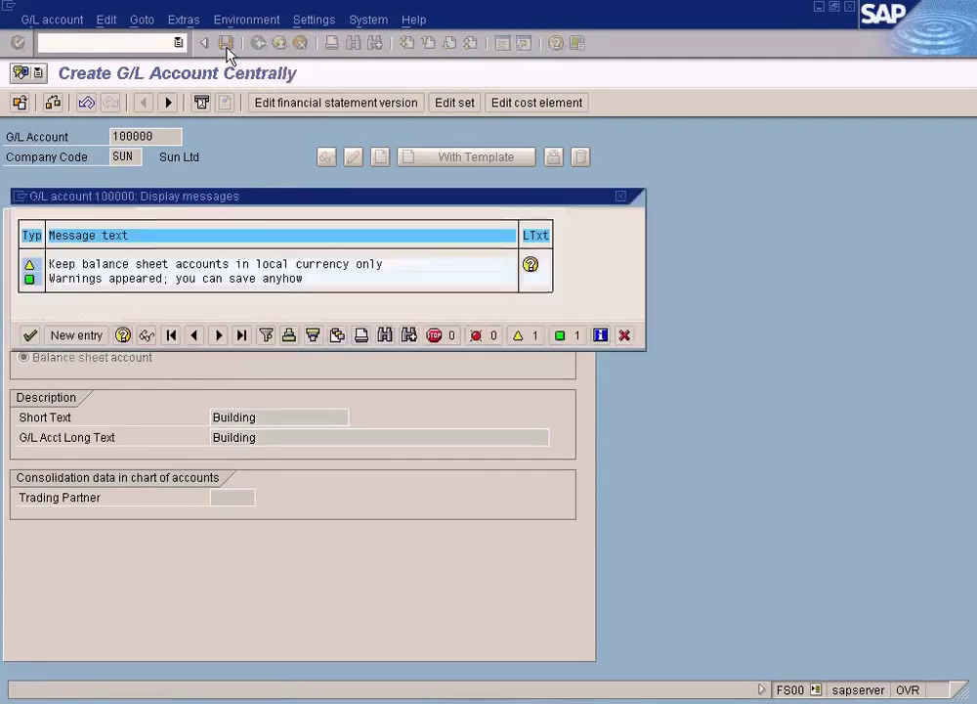
pyautogui.click(29, 335)
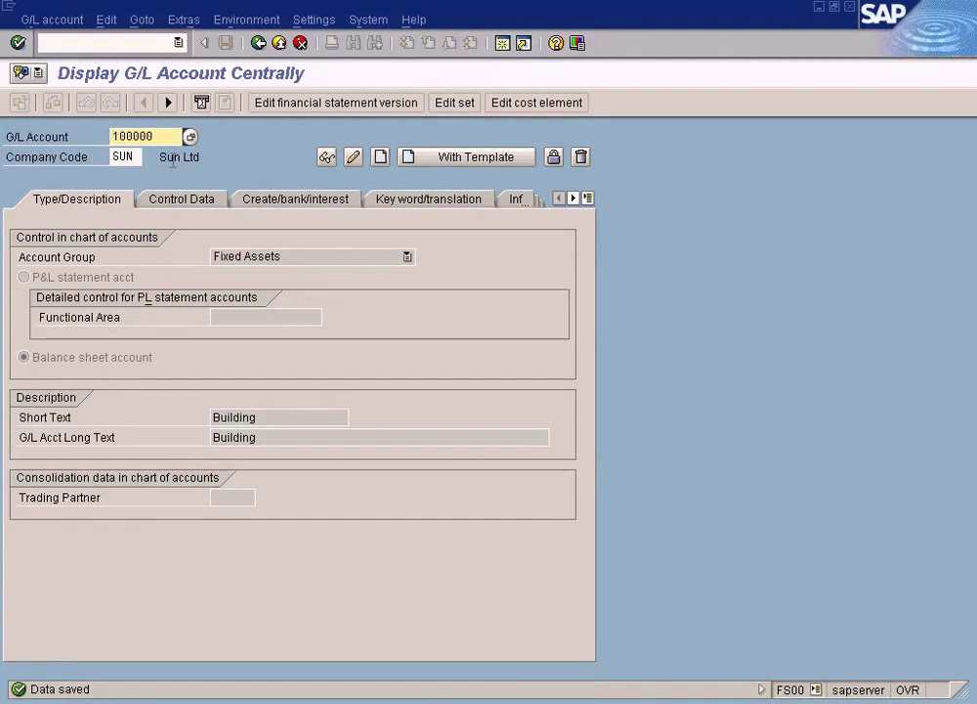
# - Change the G/L account number to 100001 and check the Word balance sheet for the fixed asset after Building
pyautogui.doubleClick(130, 136)
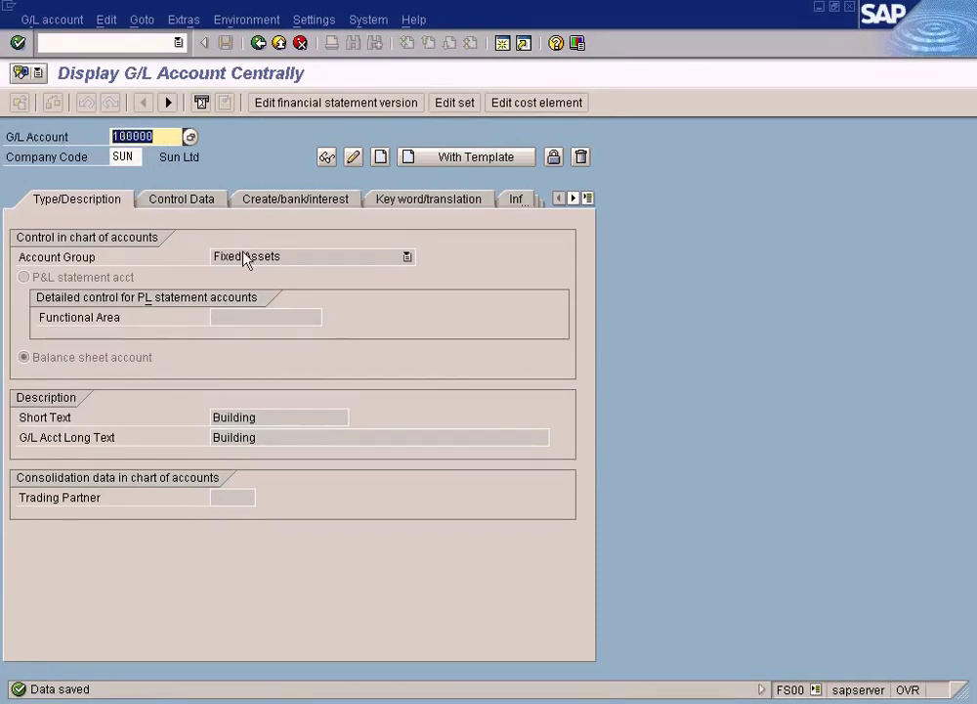
pyautogui.click(163, 136)
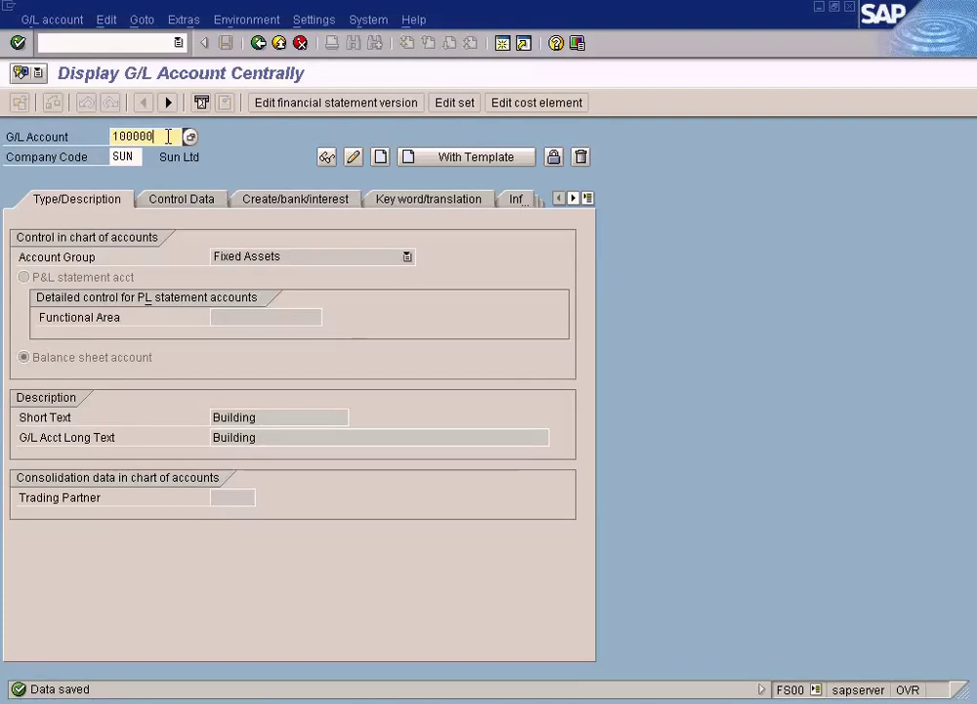
pyautogui.hotkey('alt', 'Tab')
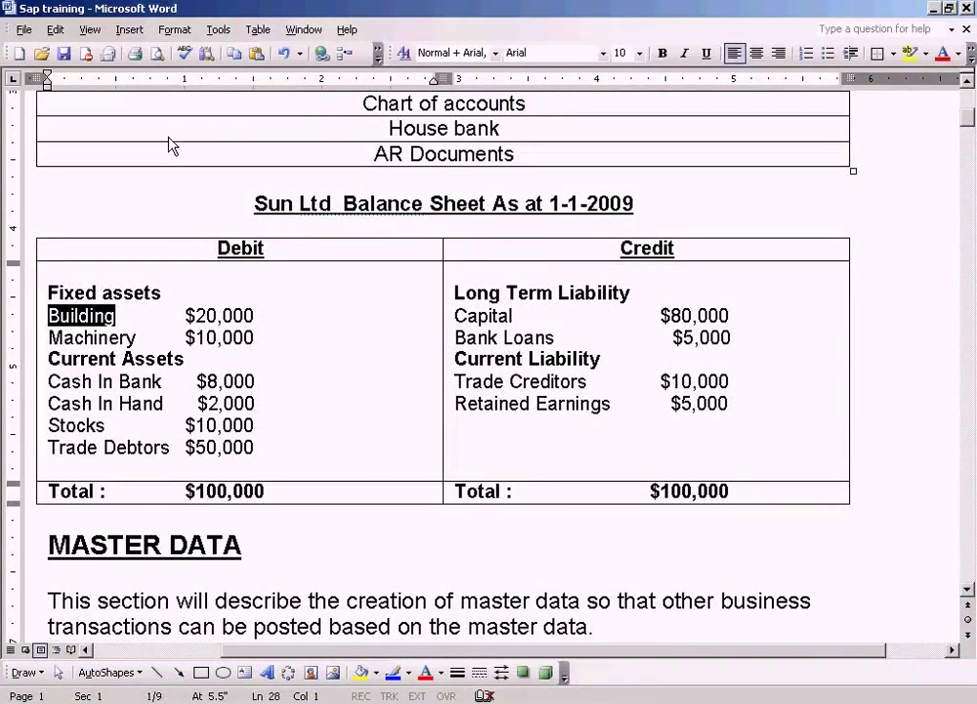
pyautogui.click(121, 337)
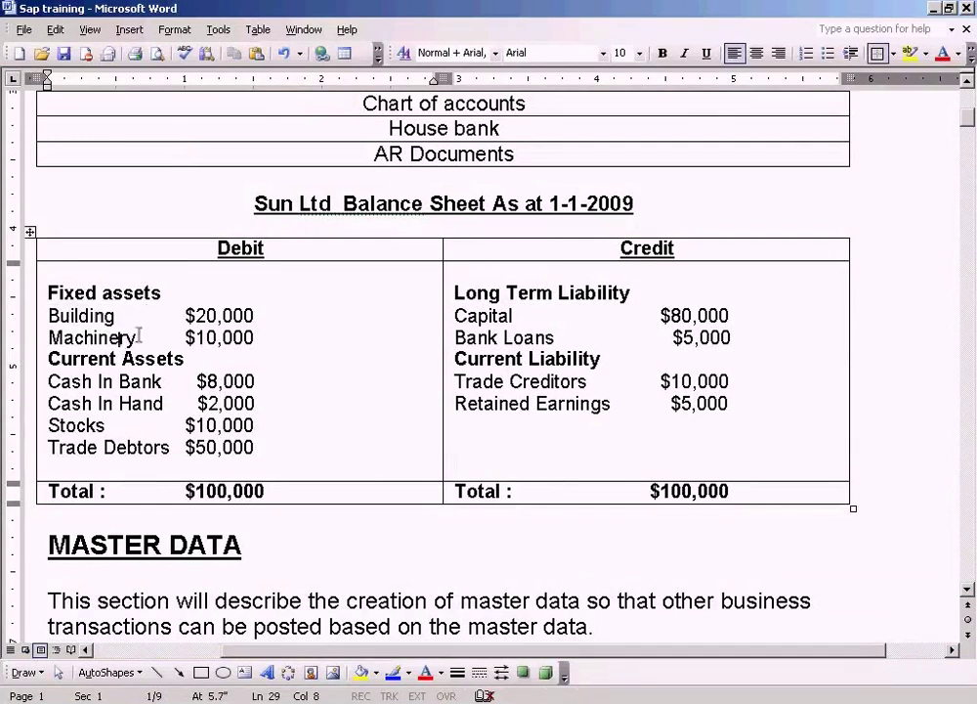
pyautogui.hotkey('alt', 'Tab')
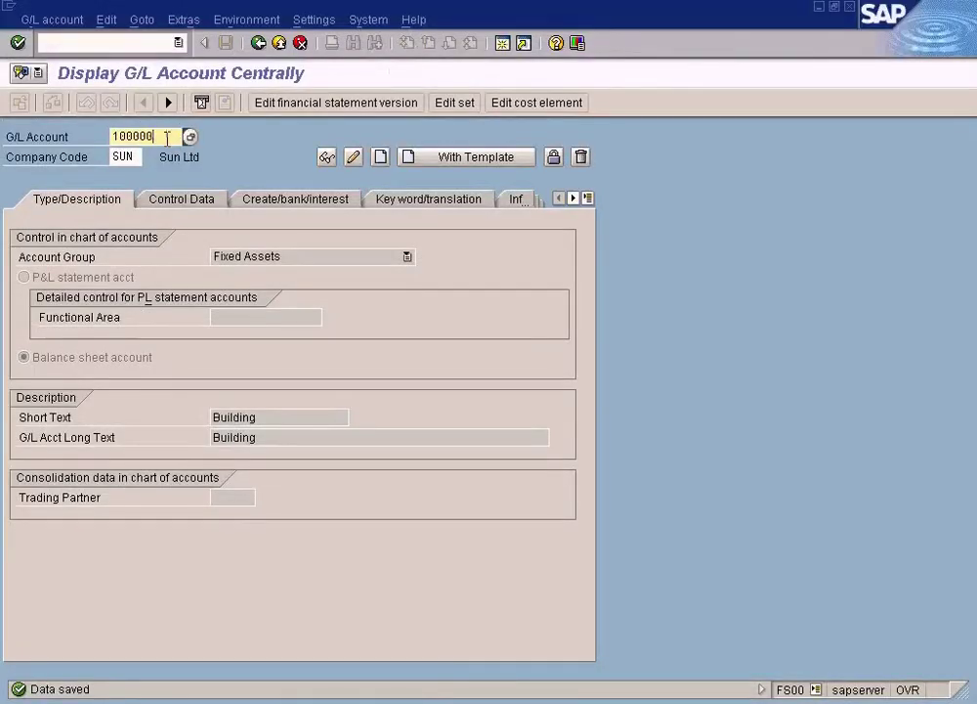
pyautogui.write('1')
pyautogui.hotkey('alt', 'Tab')
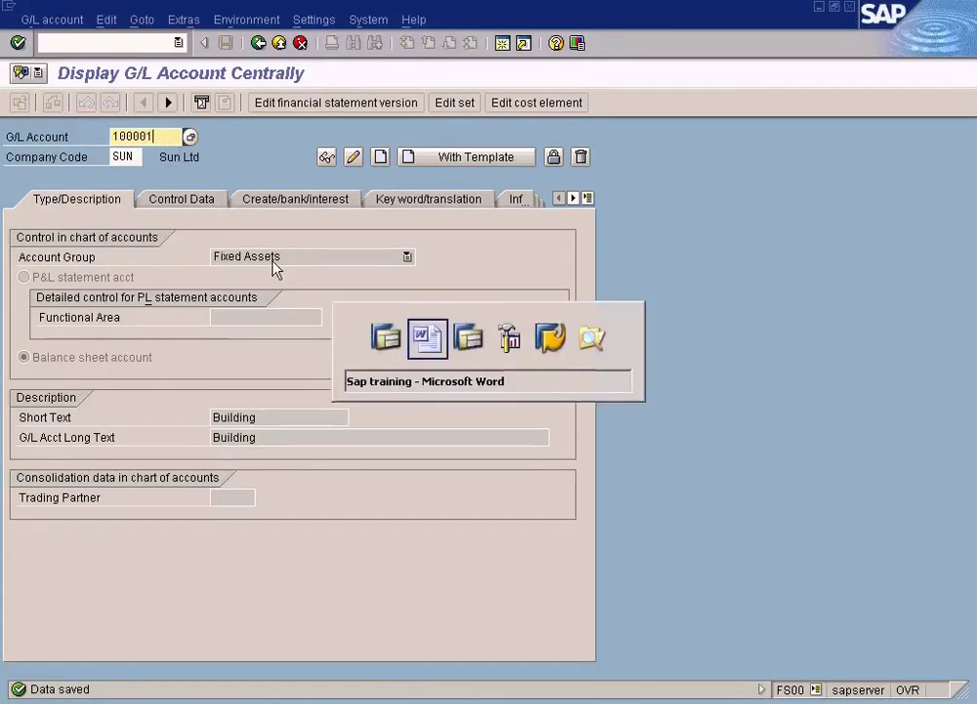
pyautogui.click(123, 293)
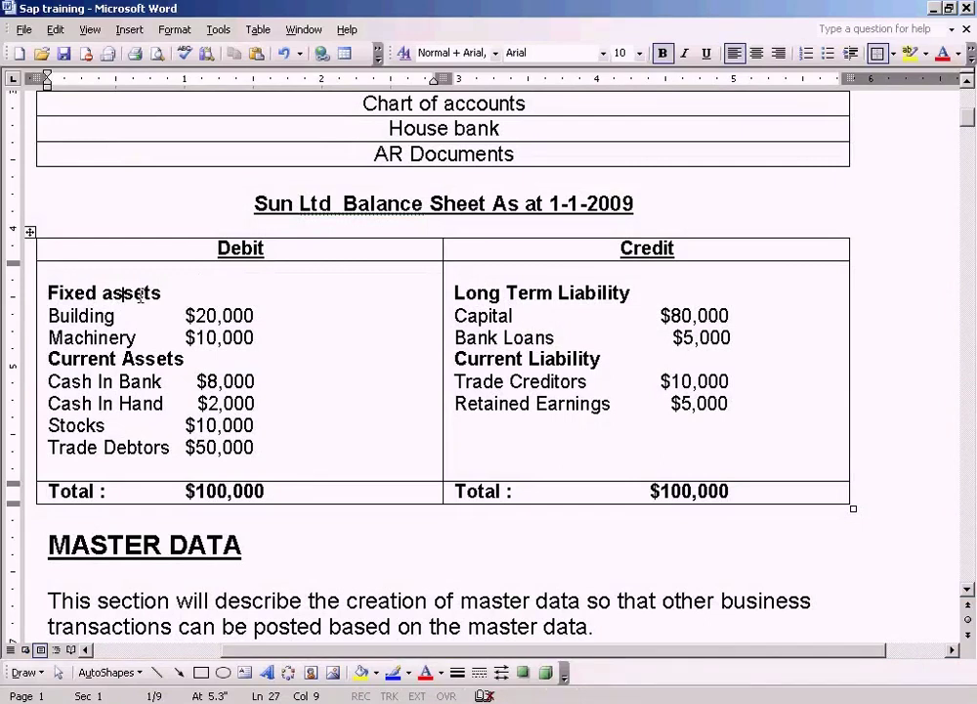
pyautogui.click(142, 339)
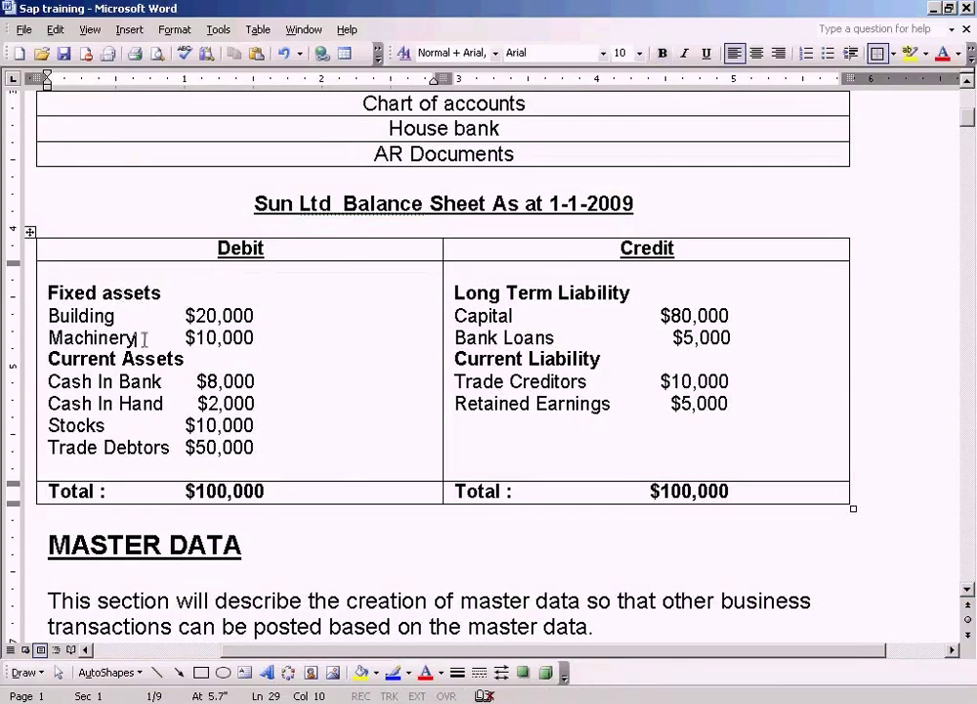
pyautogui.hotkey('alt', 'Tab')
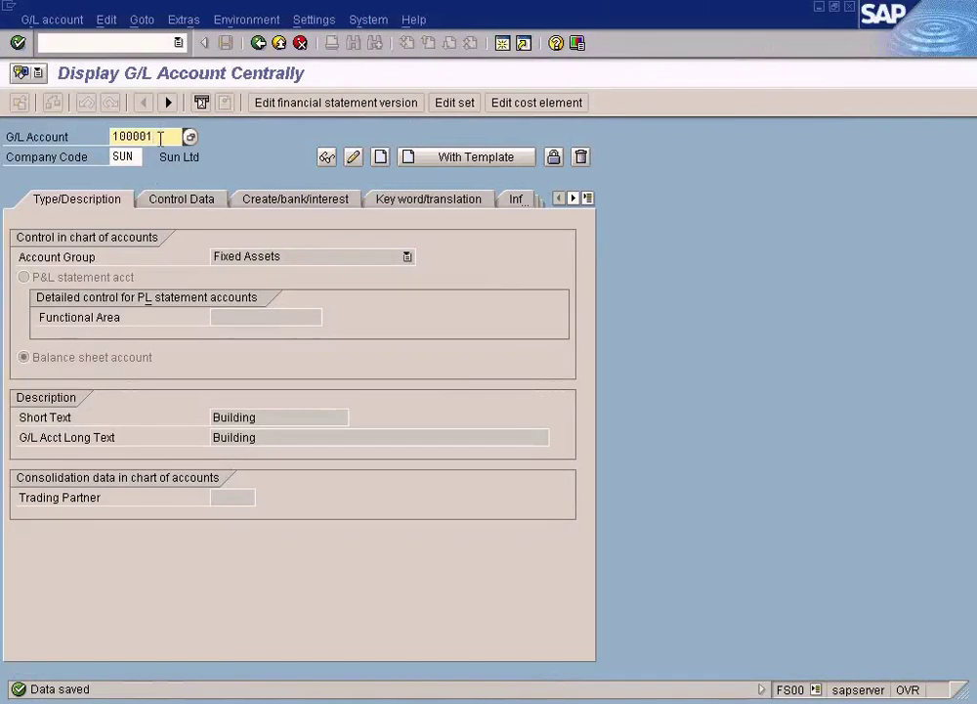
# - Start creating G/L account 100001 with the account group Fixed Assets and mark it as a balance sheet account
pyautogui.click(44, 21)
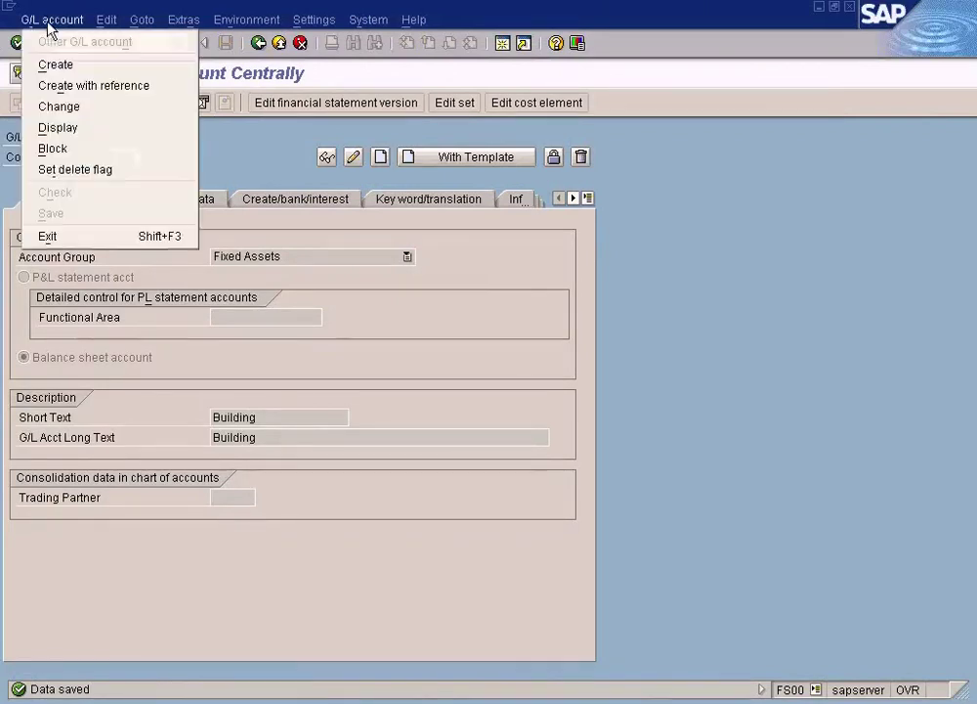
pyautogui.click(52, 64)
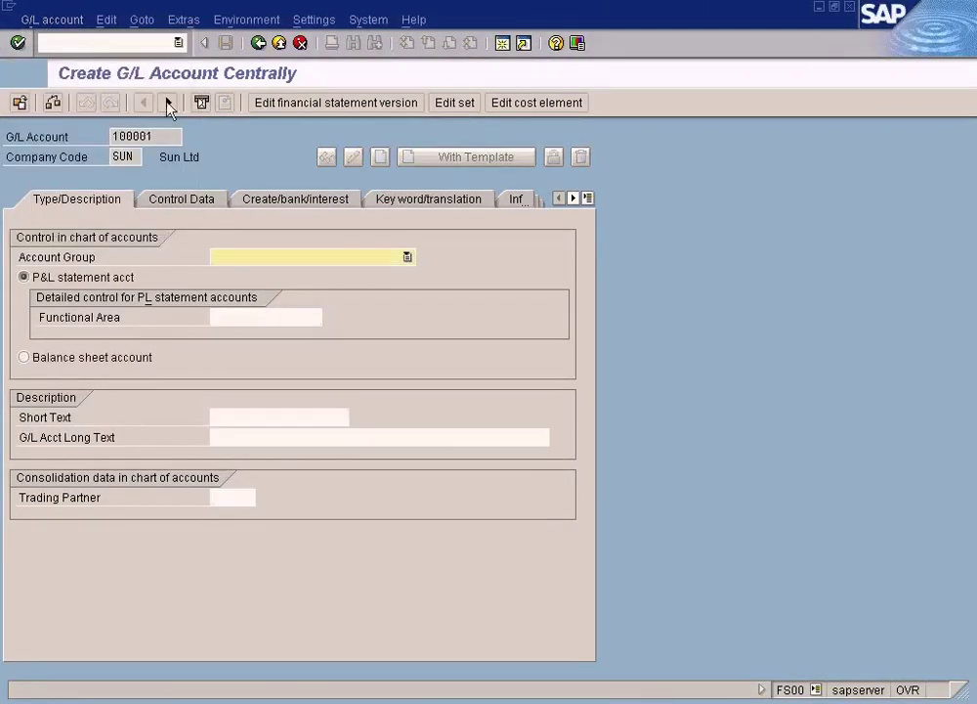
pyautogui.click(407, 256)
pyautogui.click(279, 323)
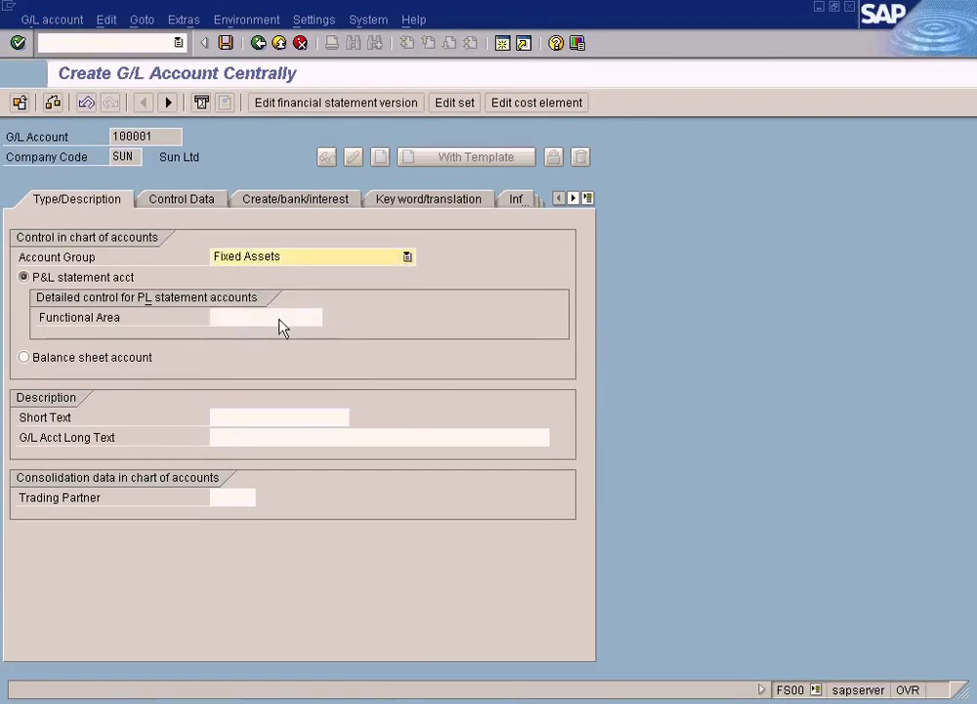
pyautogui.click(81, 362)
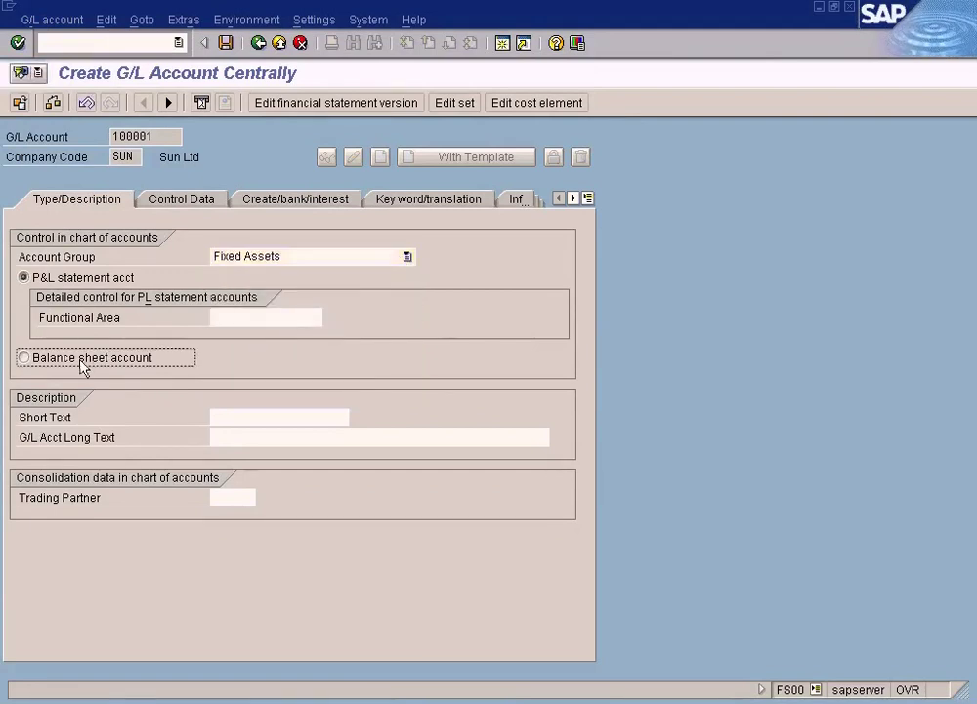
# - Copy "Machinery" from the Word balance sheet into the short text and G/L long text of account 100001 in SAP
pyautogui.click(234, 417)
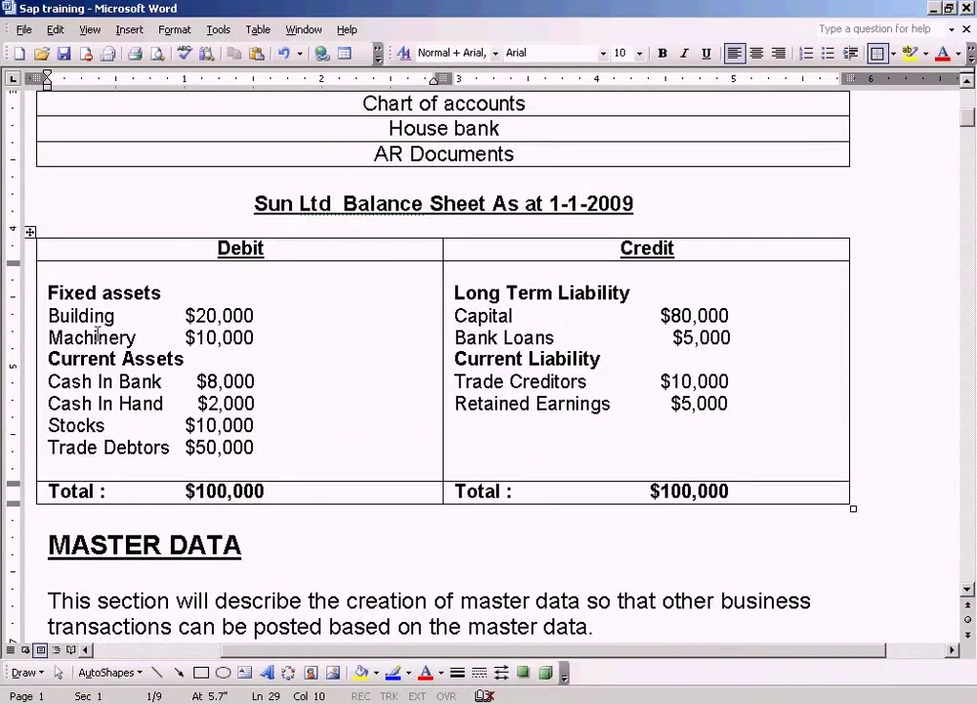
pyautogui.doubleClick(105, 338)
pyautogui.hotkey('ctrl', 'c')
pyautogui.hotkey('alt', 'Tab')
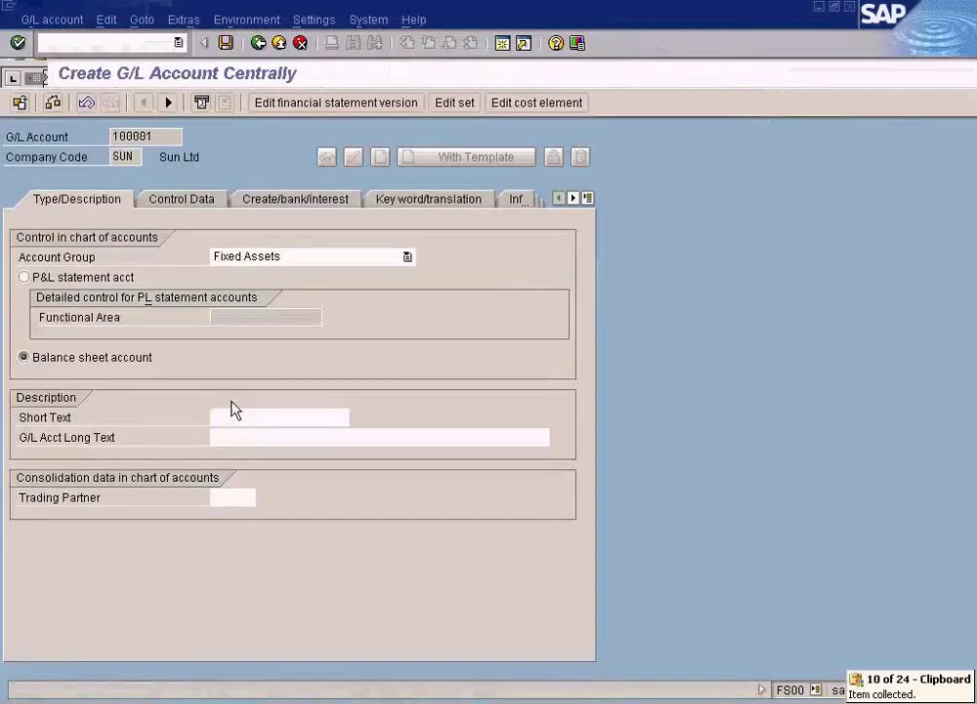
pyautogui.click(242, 417)
pyautogui.hotkey('ctrl', 'v')
pyautogui.click(256, 438)
pyautogui.hotkey('ctrl', 'v')
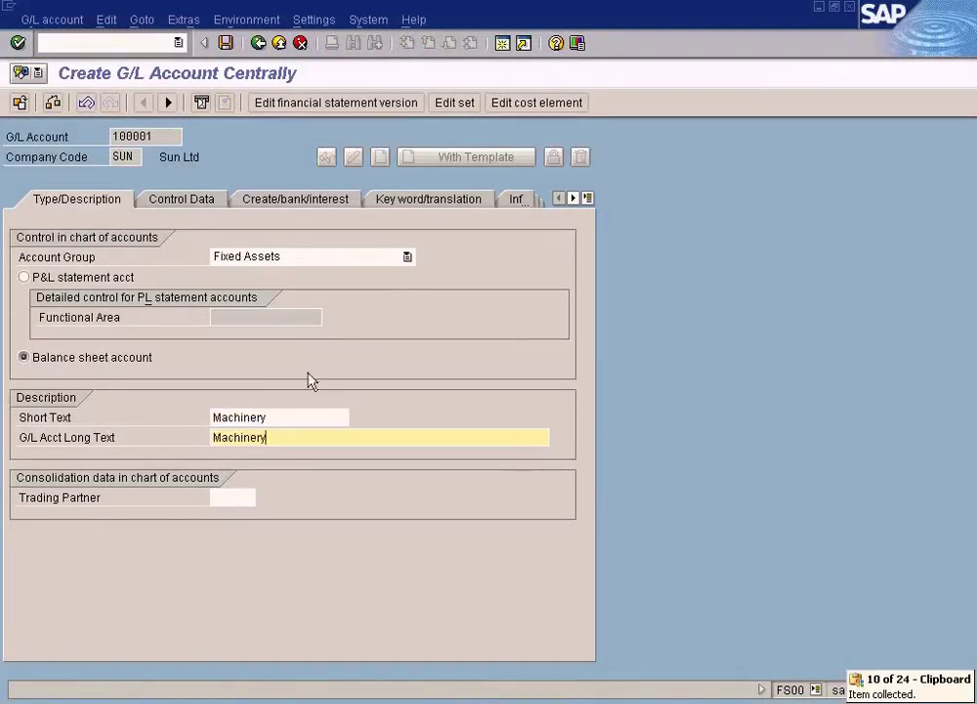
# - Assign field status group G007, Asset accts (w/o accumulated depreciatn), to the Machinery account
pyautogui.click(262, 205)
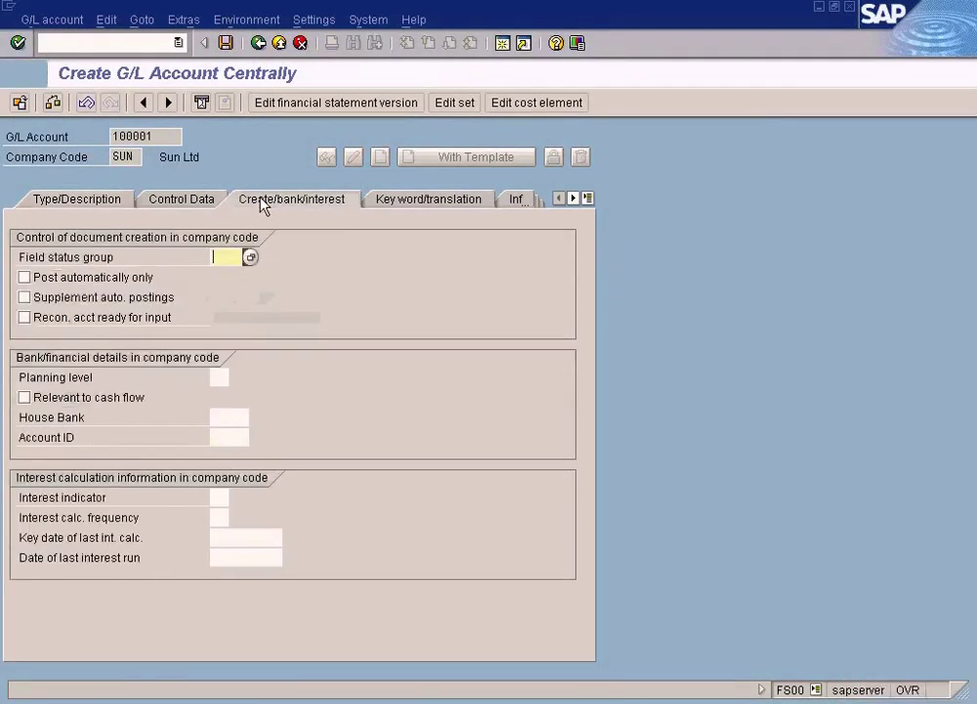
pyautogui.click(247, 258)
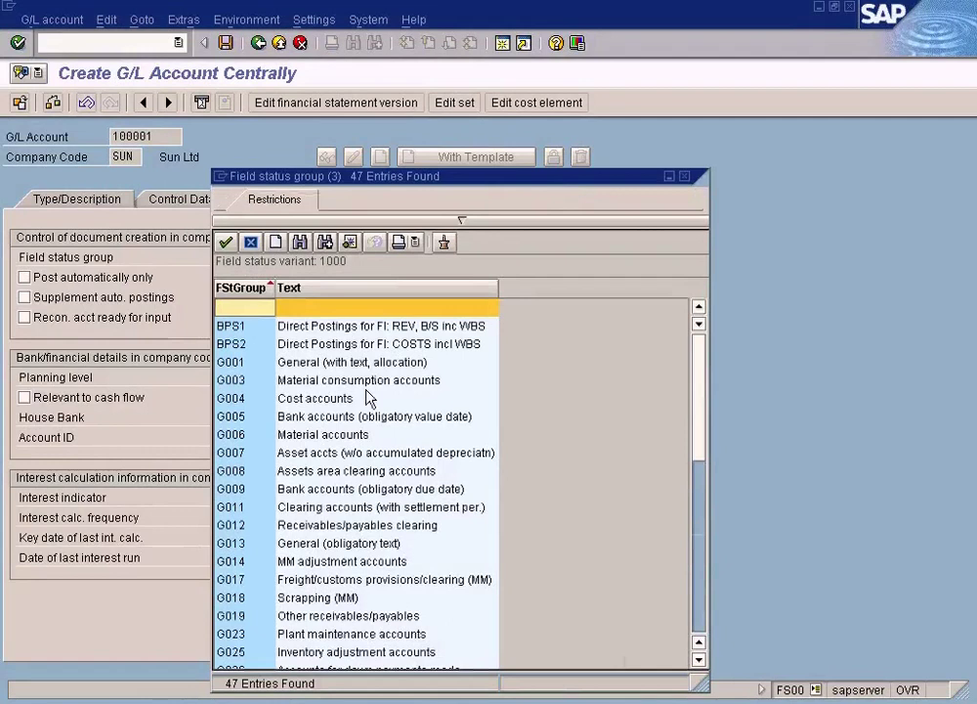
pyautogui.doubleClick(313, 455)
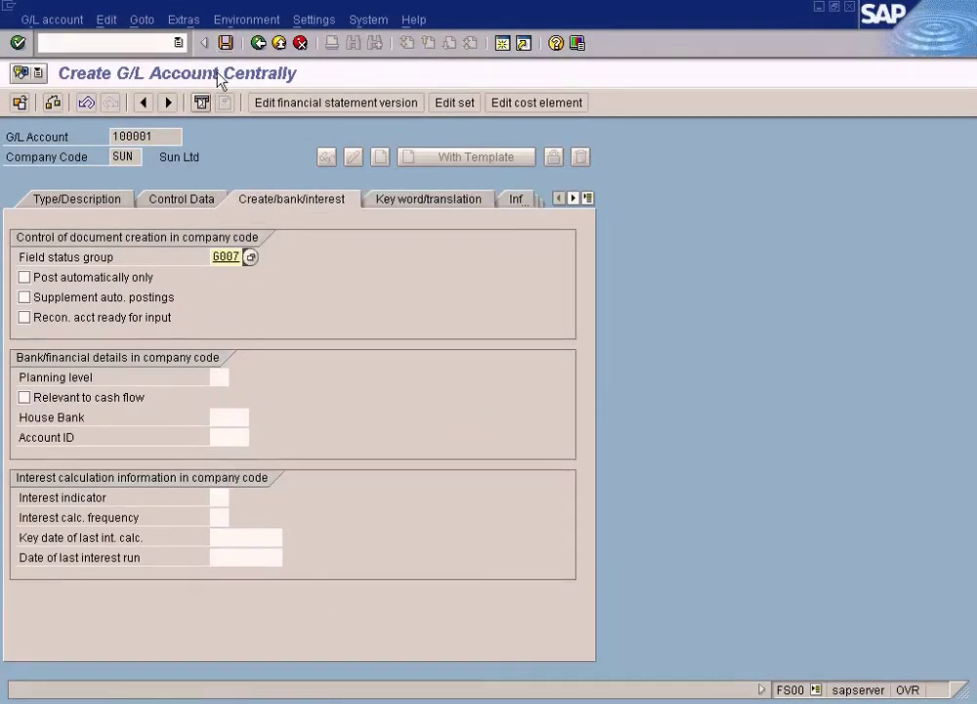
# - Save the Machinery account 100001, accepting the messages, and return to its type and description data
pyautogui.click(226, 43)
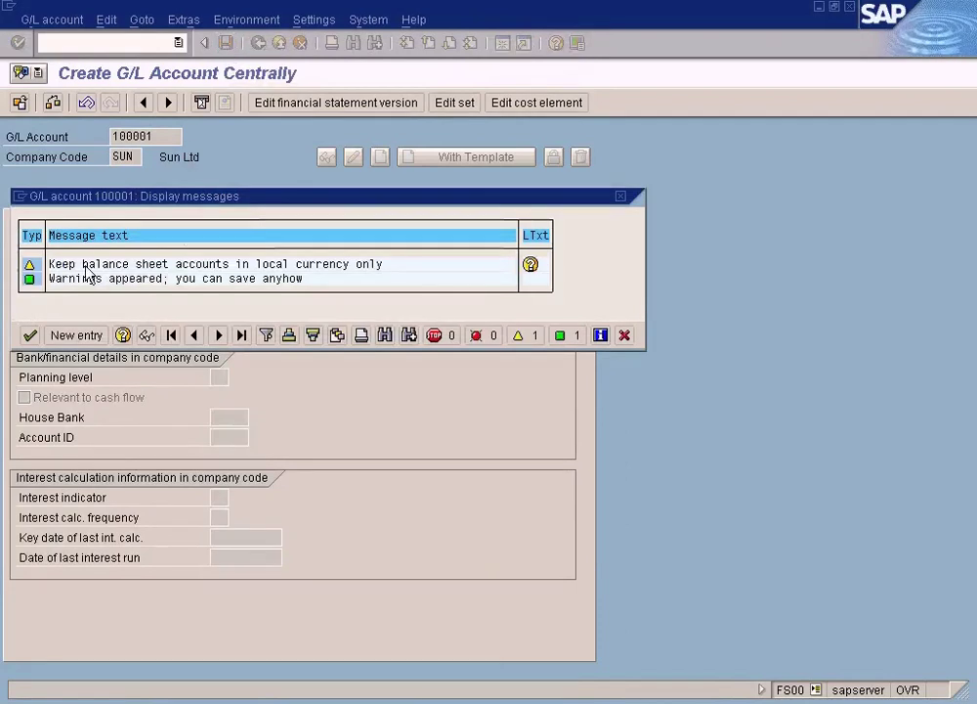
pyautogui.click(30, 335)
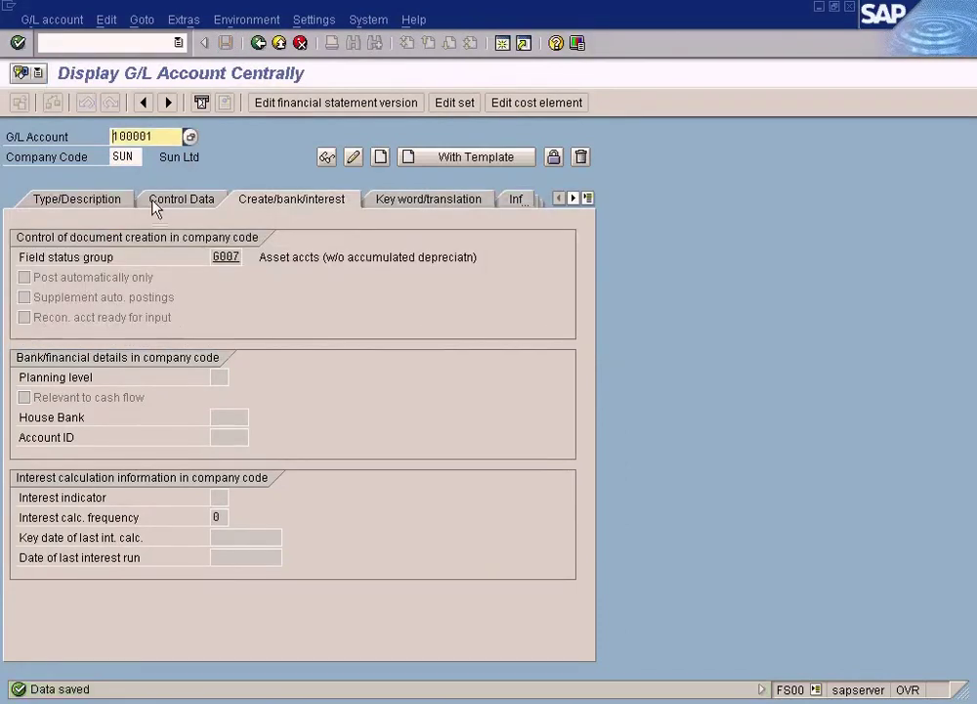
pyautogui.click(88, 205)
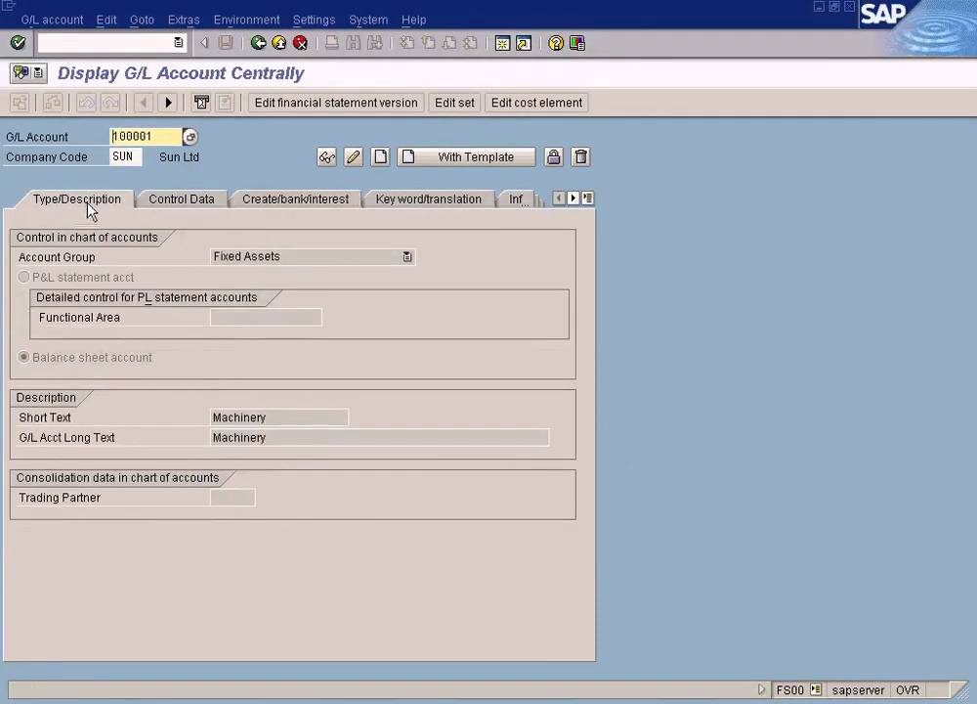
# - Switch to the Word balance sheet and check the first entry under Current Assets
pyautogui.hotkey('alt', 'Tab')
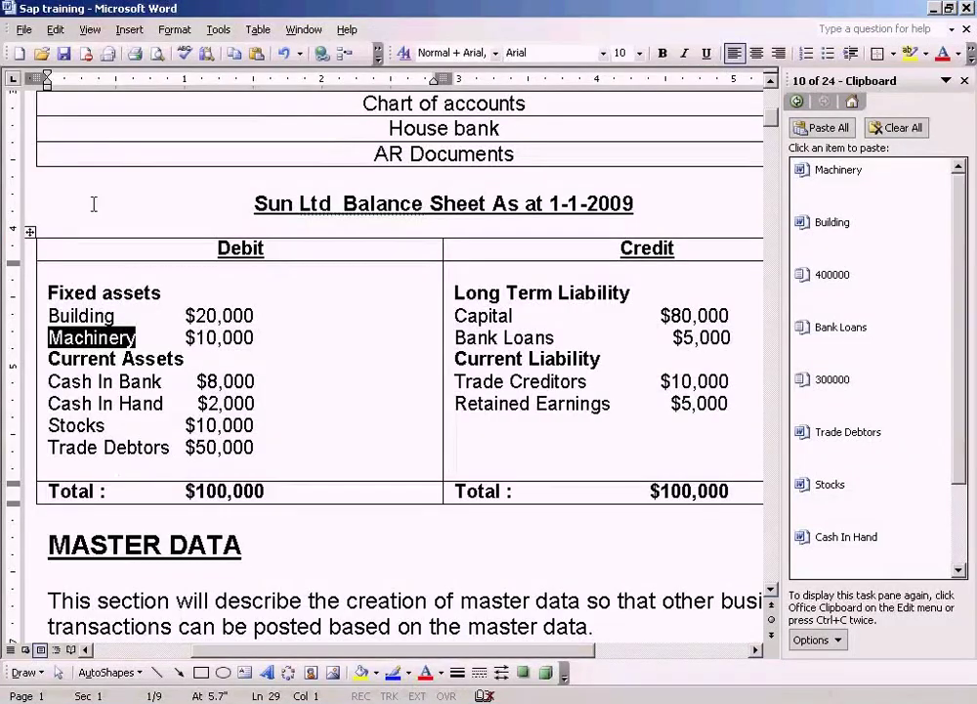
pyautogui.click(157, 381)
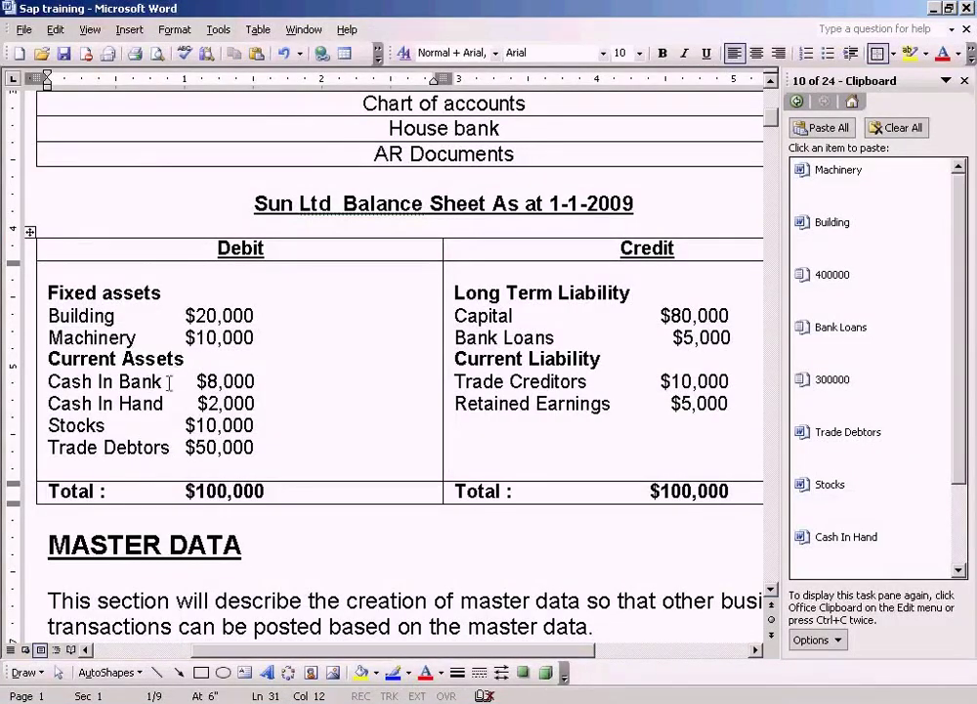
pyautogui.moveTo(169, 382); pyautogui.dragTo(153, 383)
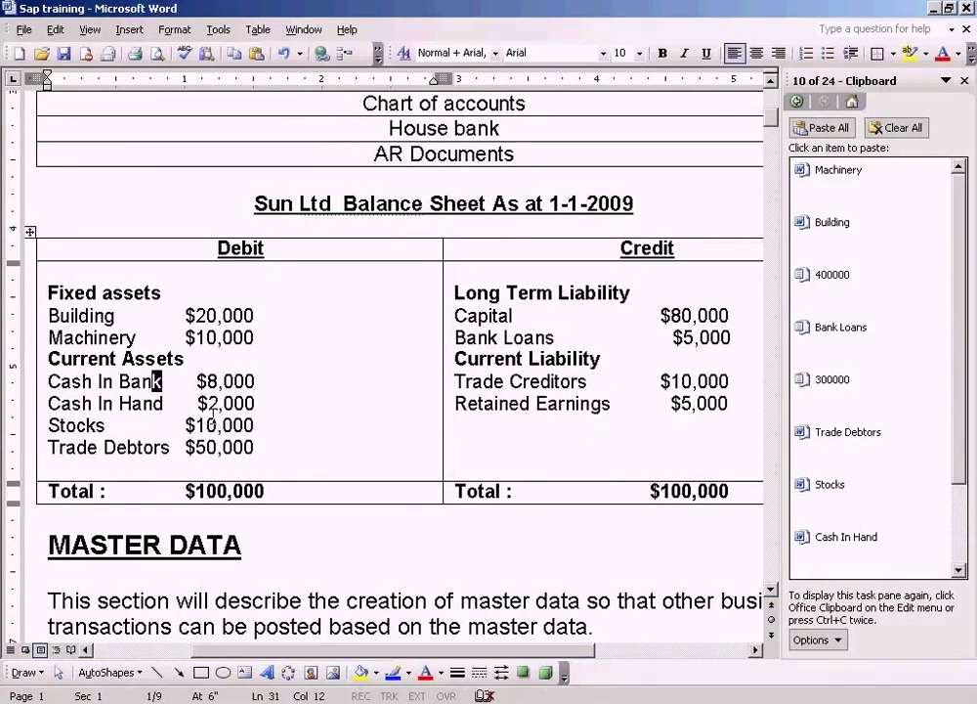
# - Switch to the SAP G/L Account Groups overview and look up the Current Assets number range for chart of accounts SUN
pyautogui.click(352, 702)
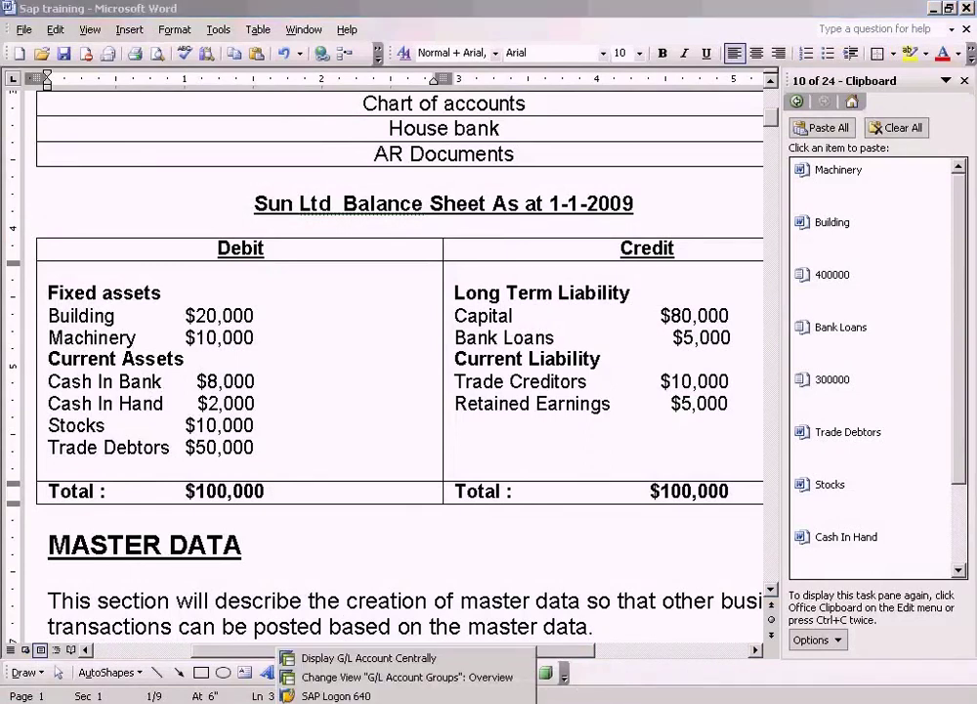
pyautogui.click(349, 678)
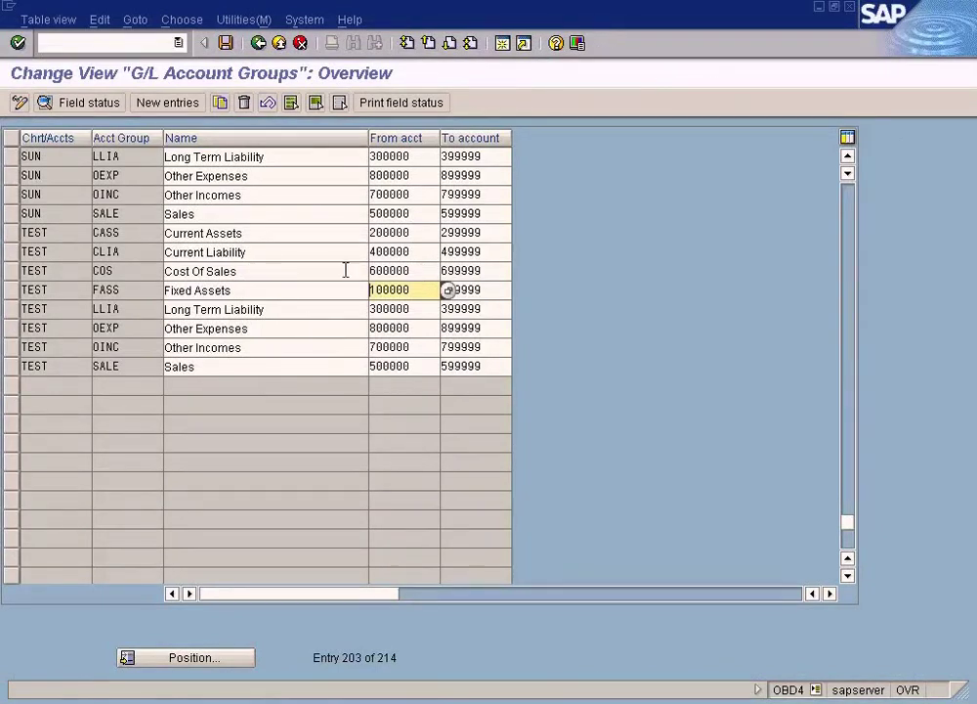
pyautogui.click(61, 250)
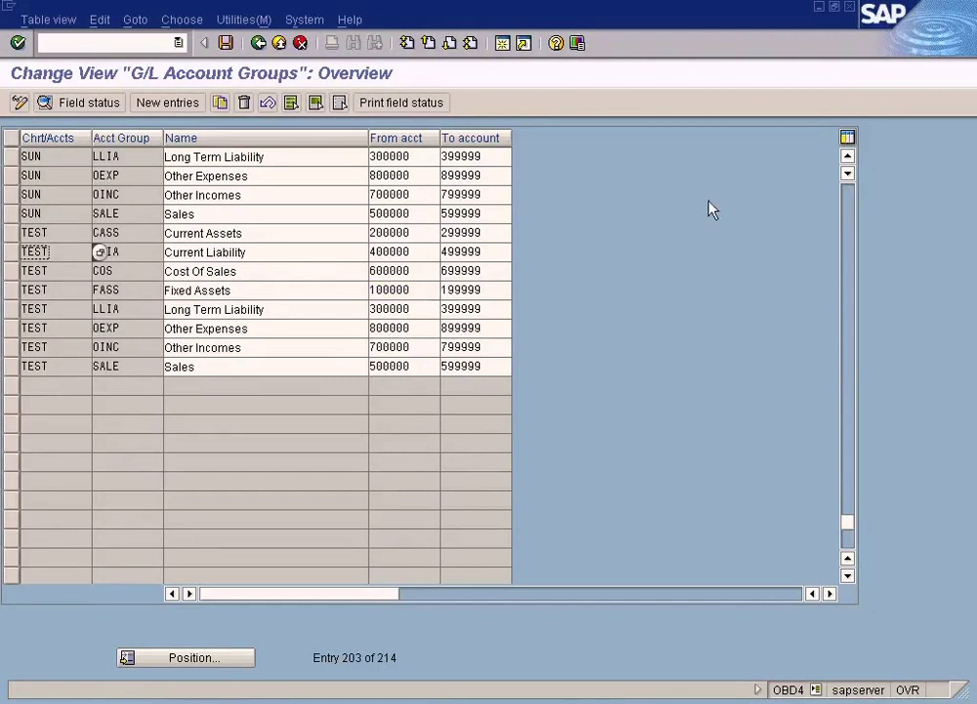
pyautogui.click(847, 158)
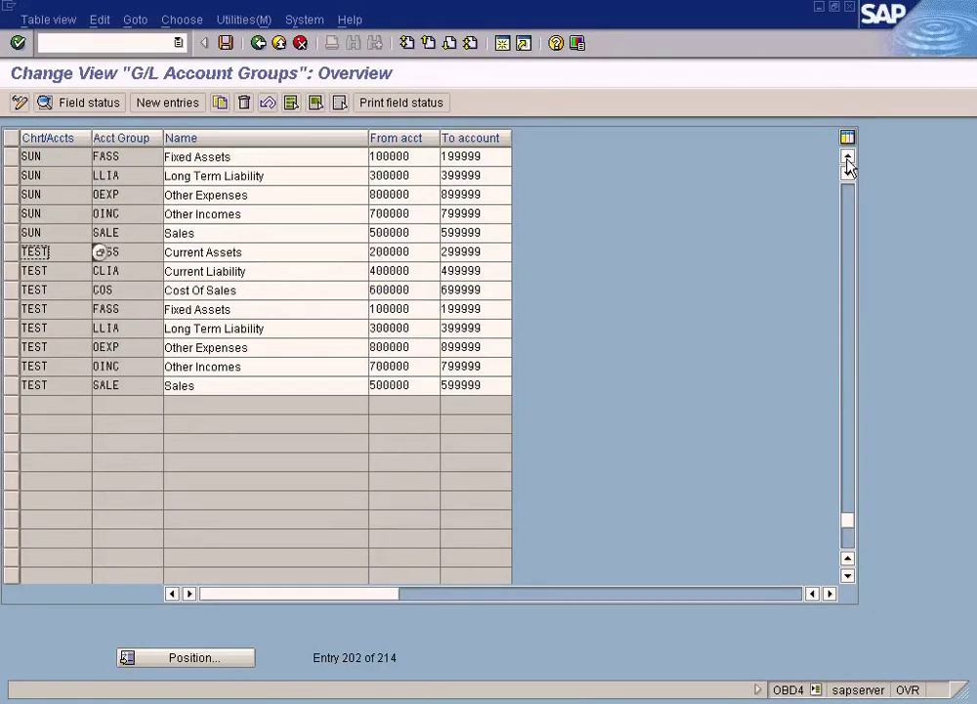
pyautogui.click(847, 159)
pyautogui.click(847, 158)
pyautogui.click(847, 159)
pyautogui.click(848, 159)
pyautogui.click(848, 158)
pyautogui.click(847, 158)
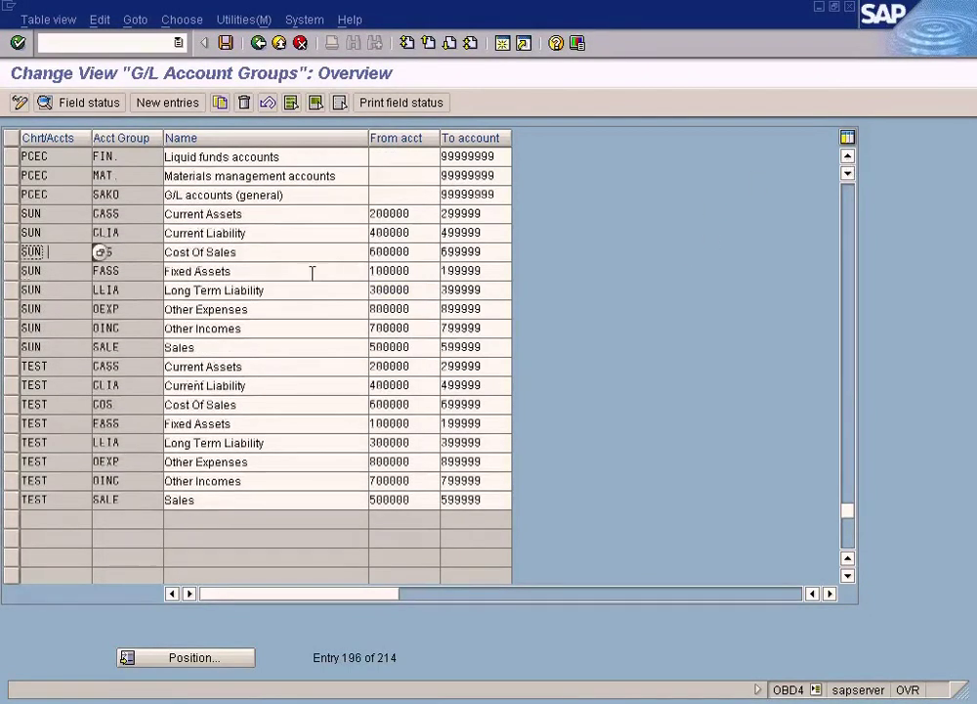
pyautogui.click(172, 233)
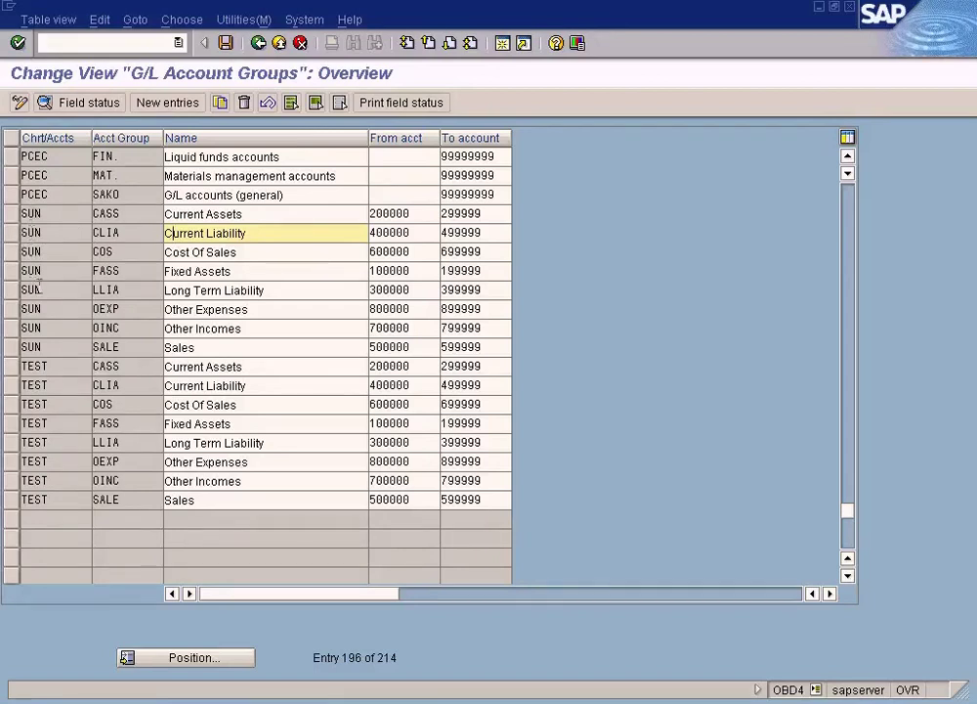
pyautogui.click(223, 271)
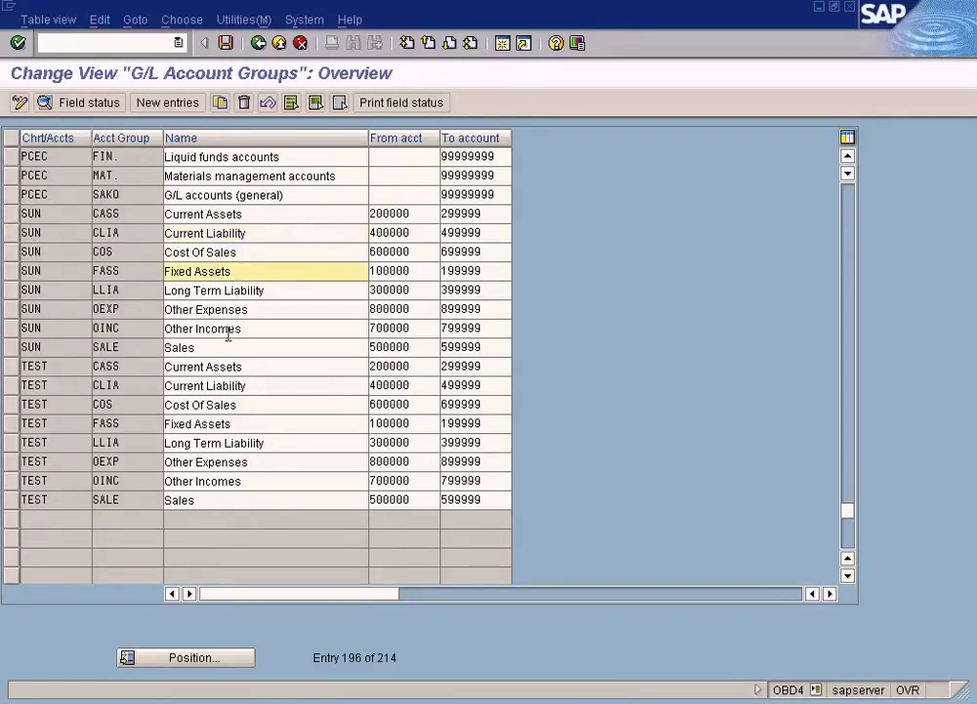
pyautogui.click(223, 213)
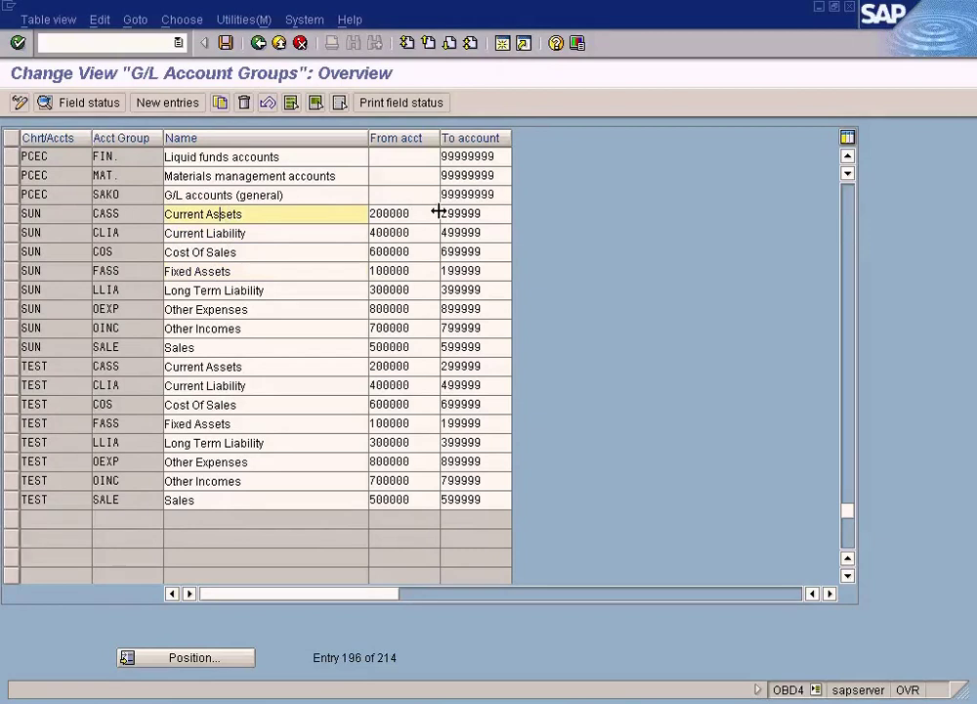
# - Copy the starting number 200000 of SUN's Current Assets group into the G/L account number of the central account maintenance session
pyautogui.moveTo(439, 213); pyautogui.dragTo(357, 227)
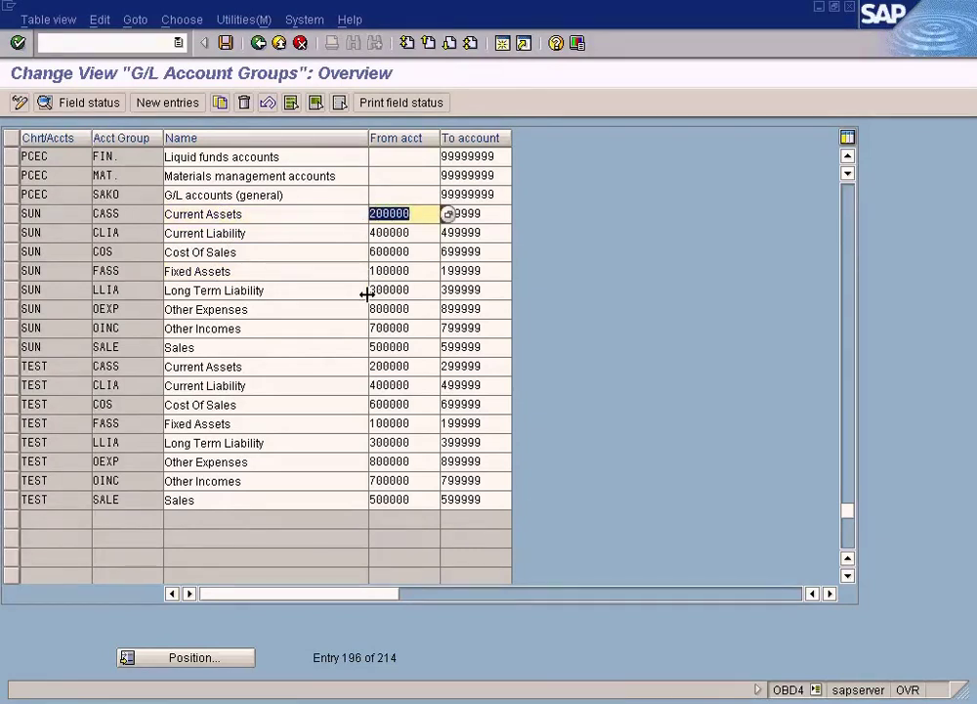
pyautogui.hotkey('ctrl', 'c')
pyautogui.hotkey('alt', 'Tab')
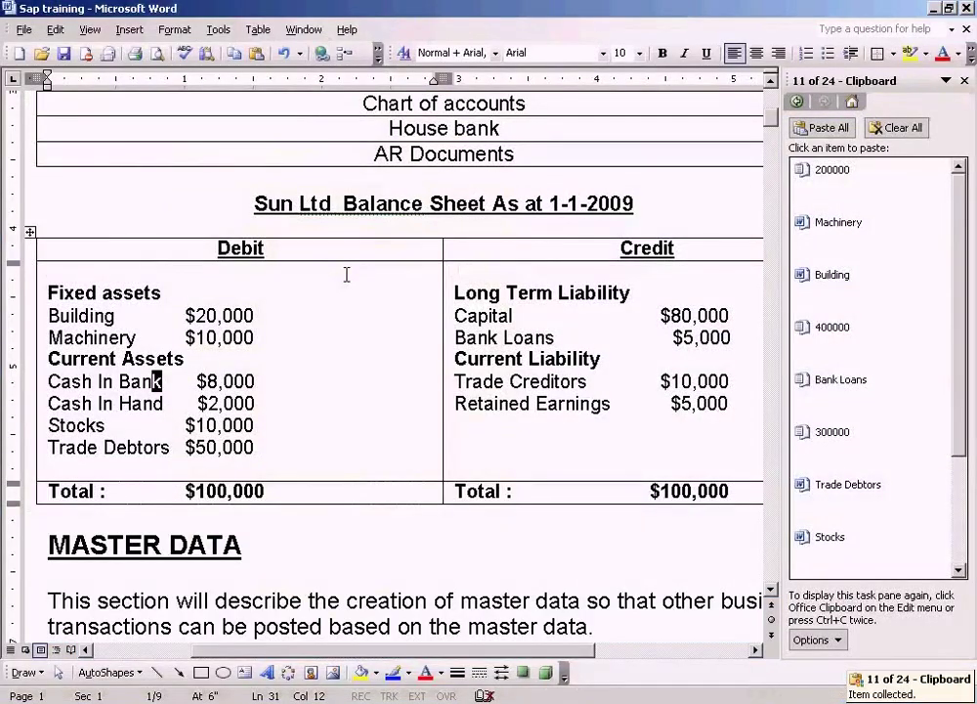
pyautogui.hotkey('alt', 'Tab')
pyautogui.moveTo(161, 136); pyautogui.dragTo(39, 125)
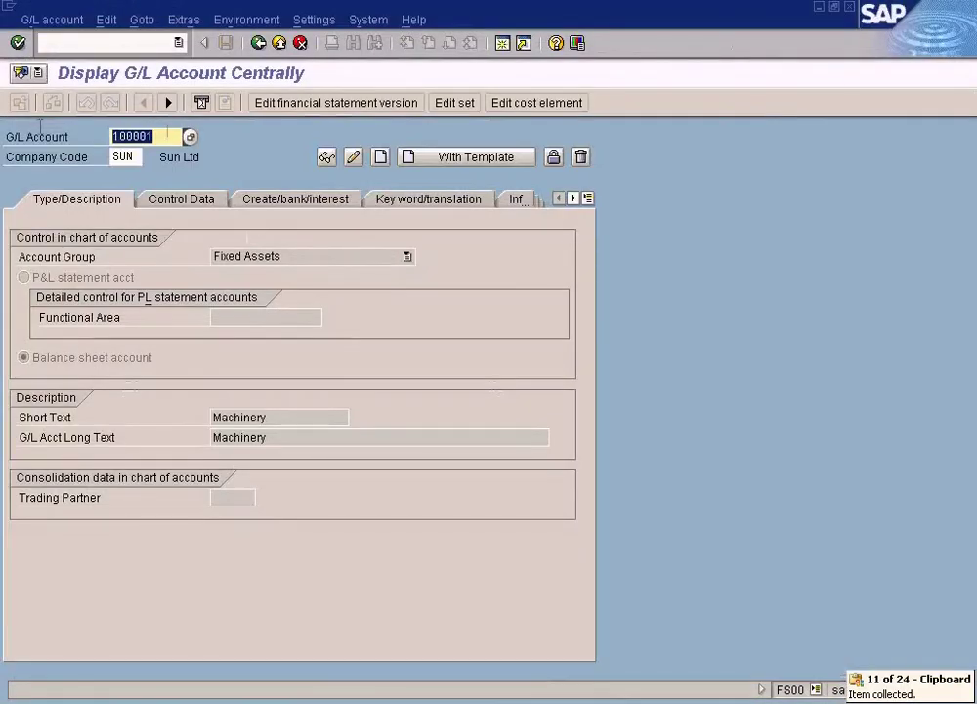
pyautogui.hotkey('ctrl', 'v')
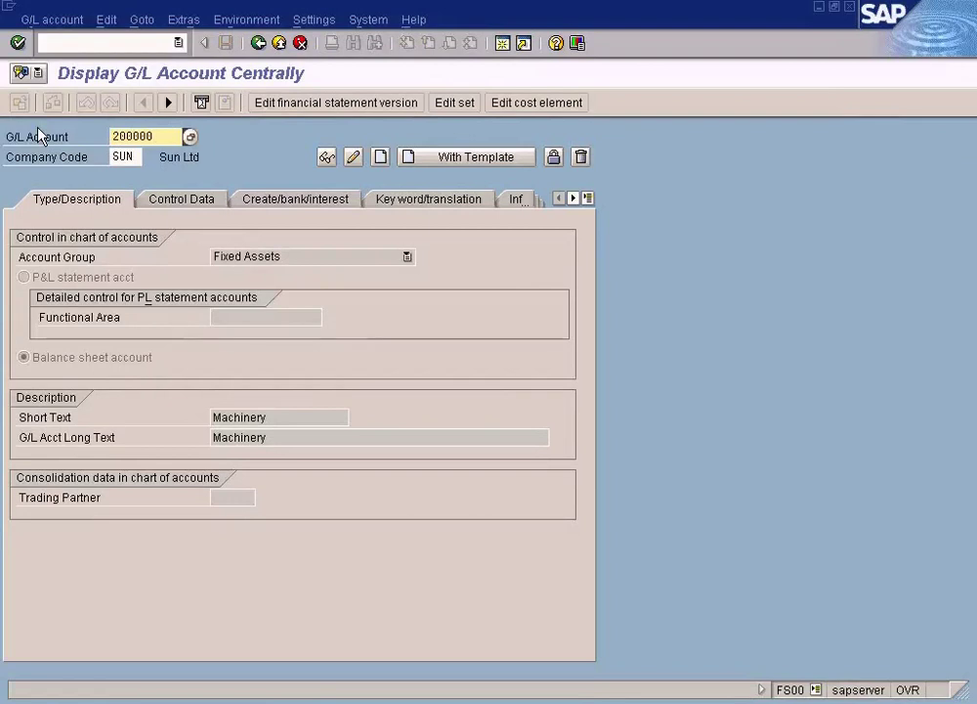
# - Start creating G/L account 200000 with the account group Current Assets and mark it as a balance sheet account
pyautogui.click(61, 19)
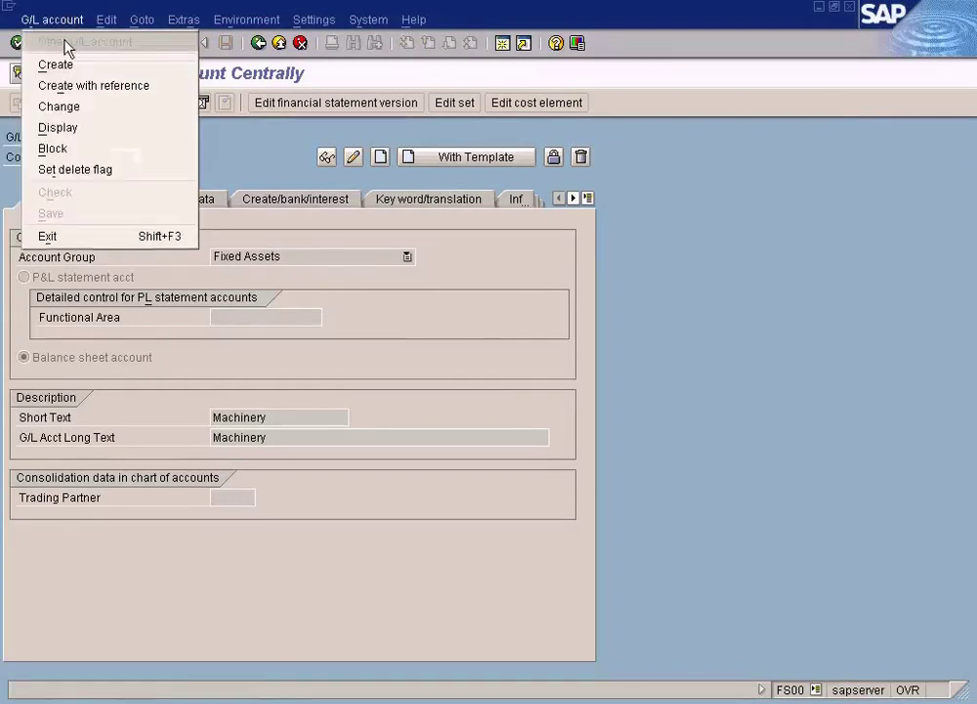
pyautogui.click(56, 65)
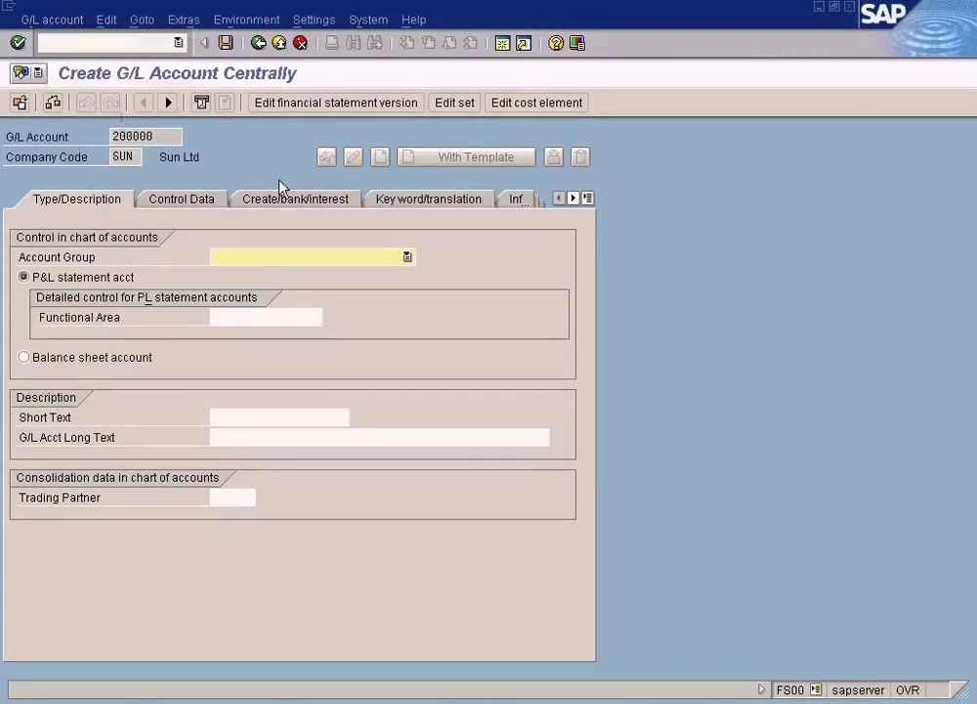
pyautogui.click(406, 257)
pyautogui.click(318, 291)
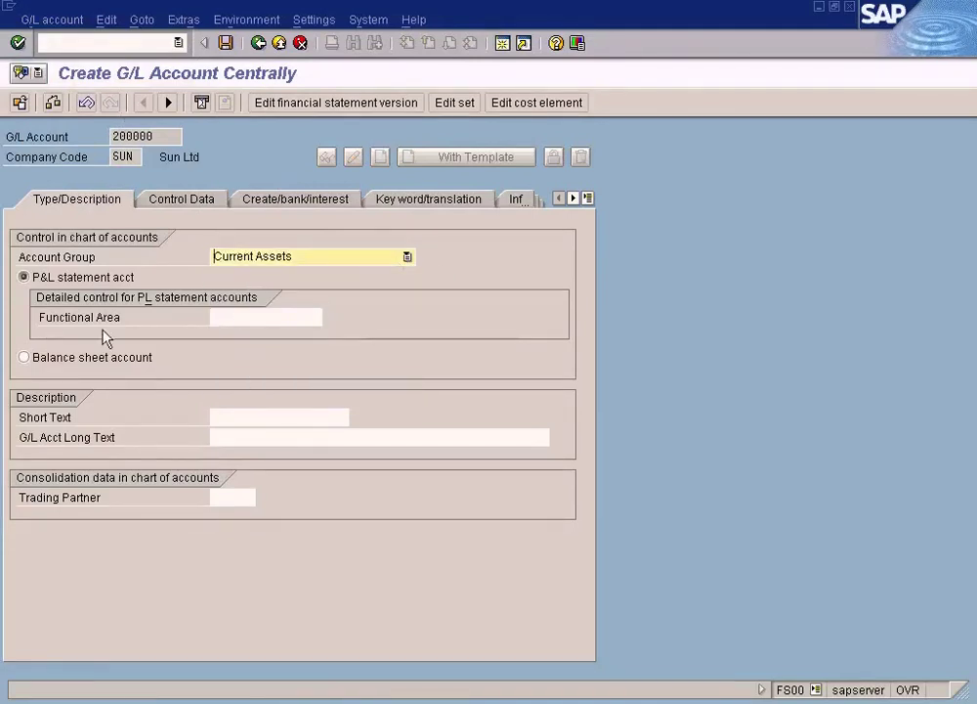
pyautogui.click(86, 360)
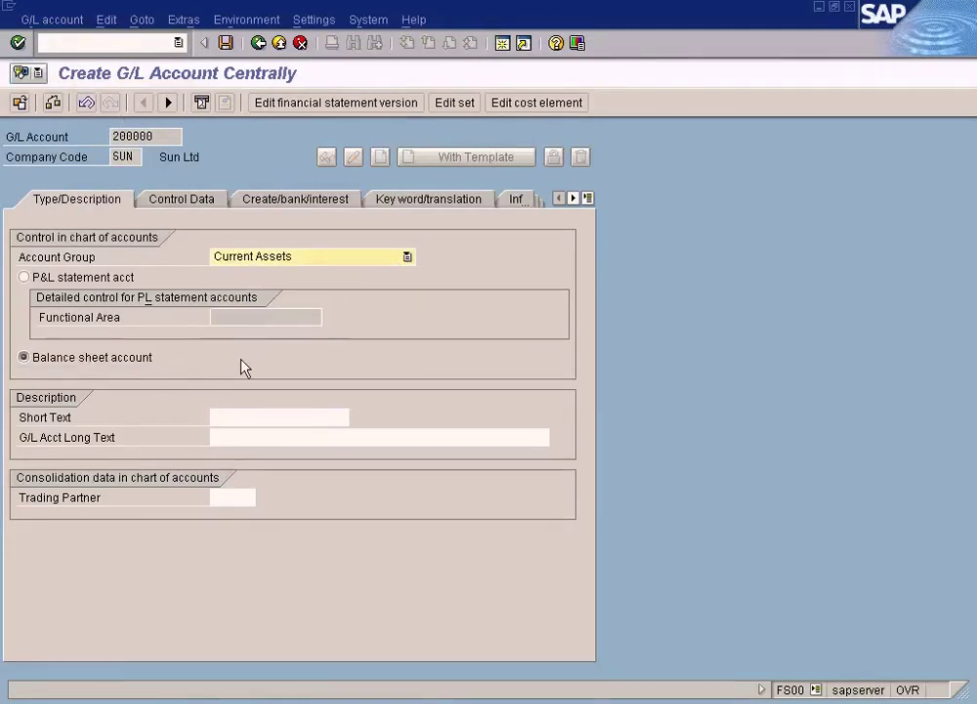
# - Copy "Cash In Bank" from the Word balance sheet into the short text and G/L long text of account 200000 in SAP
pyautogui.click(253, 415)
pyautogui.hotkey('alt', 'Tab')
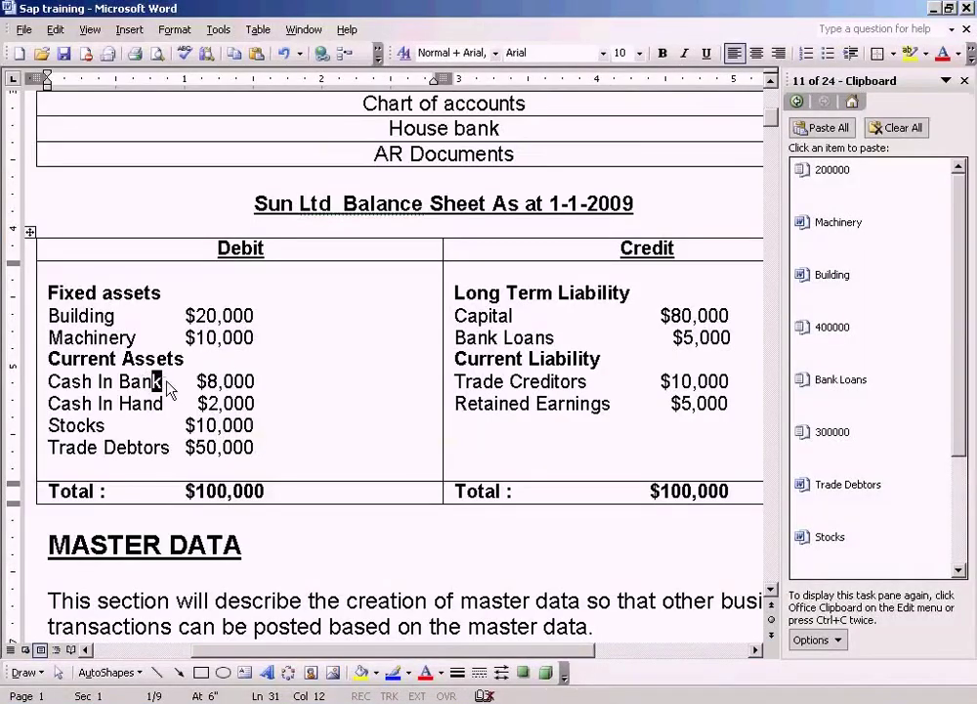
pyautogui.moveTo(168, 382); pyautogui.dragTo(48, 382)
pyautogui.hotkey('ctrl', 'c')
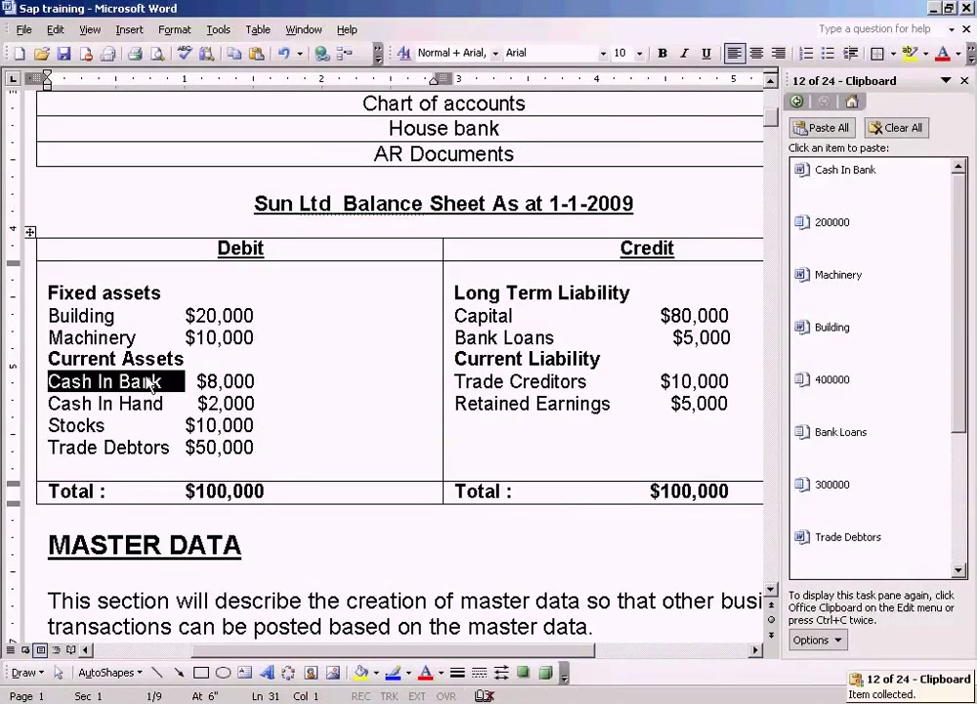
pyautogui.hotkey('alt', 'Tab')
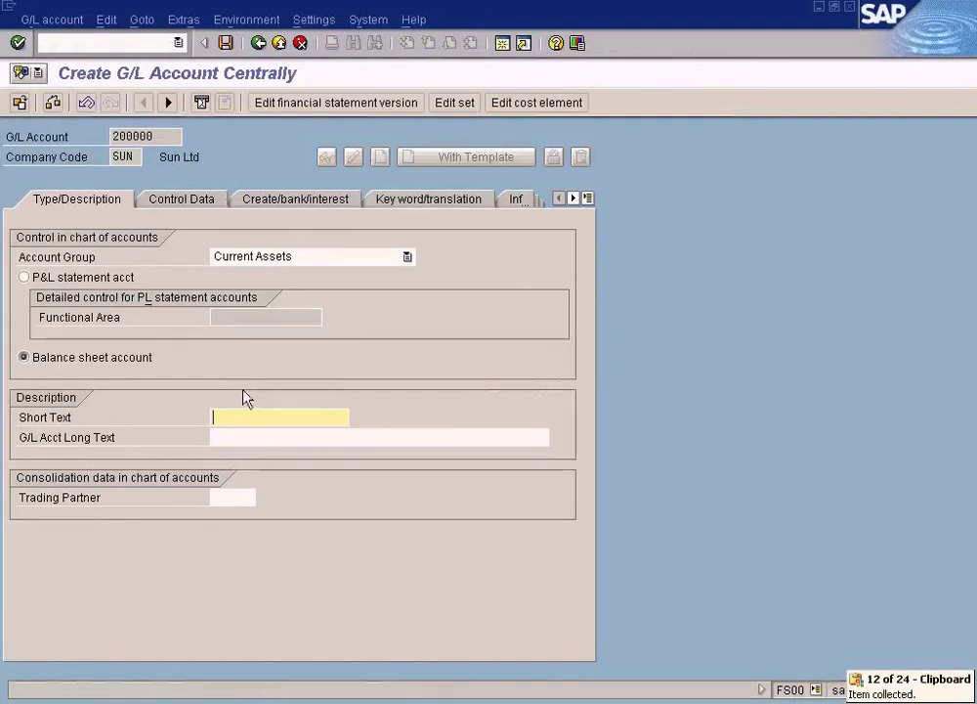
pyautogui.hotkey('ctrl', 'v')
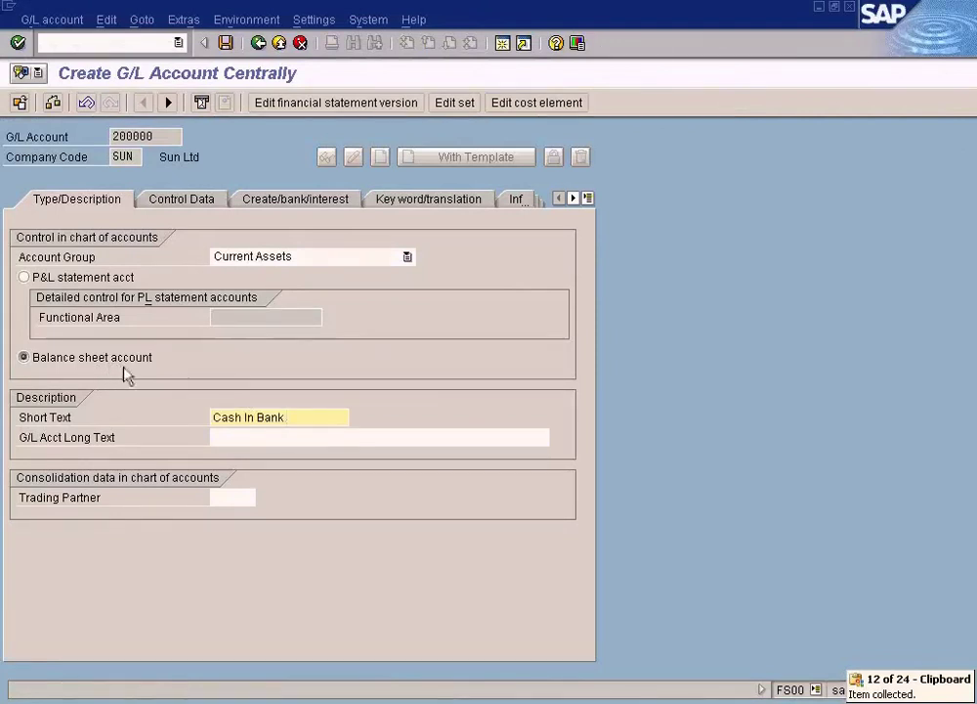
pyautogui.click(258, 431)
pyautogui.hotkey('ctrl', 'v')
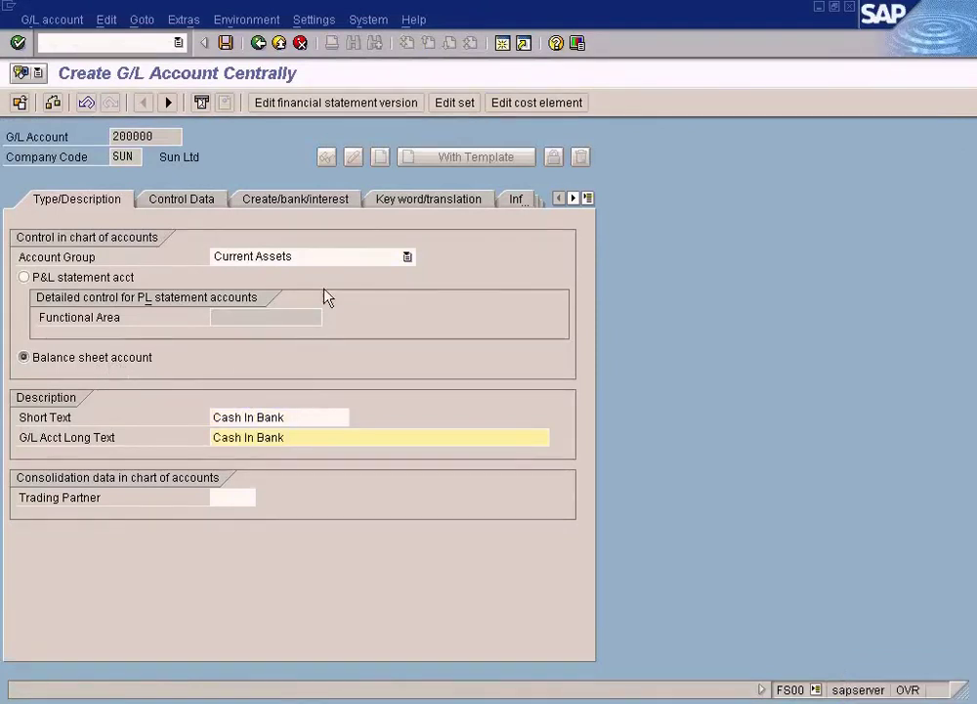
# - Assign field status group G032, Bank accounts (obligat.value/due dates), to the Cash In Bank account and save it
pyautogui.click(301, 204)
pyautogui.click(250, 257)
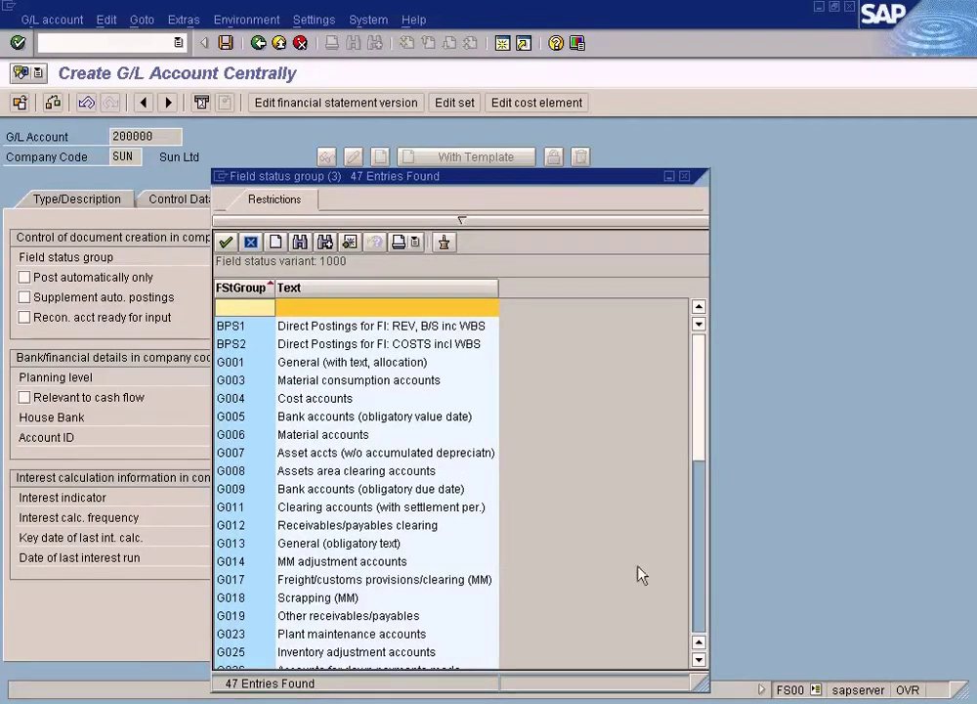
pyautogui.click(700, 622)
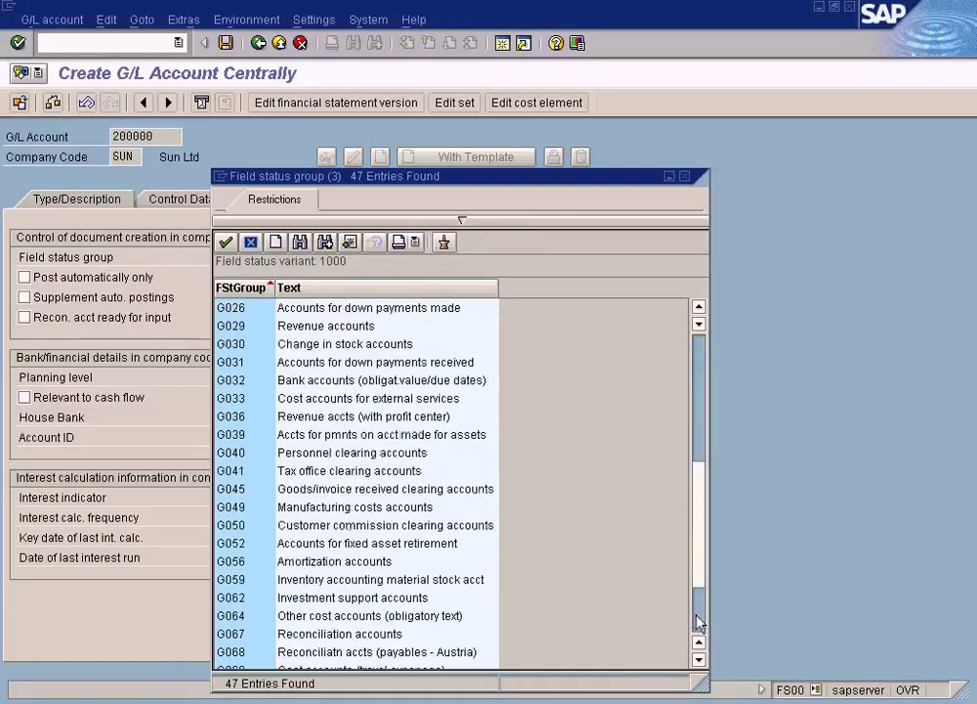
pyautogui.click(700, 622)
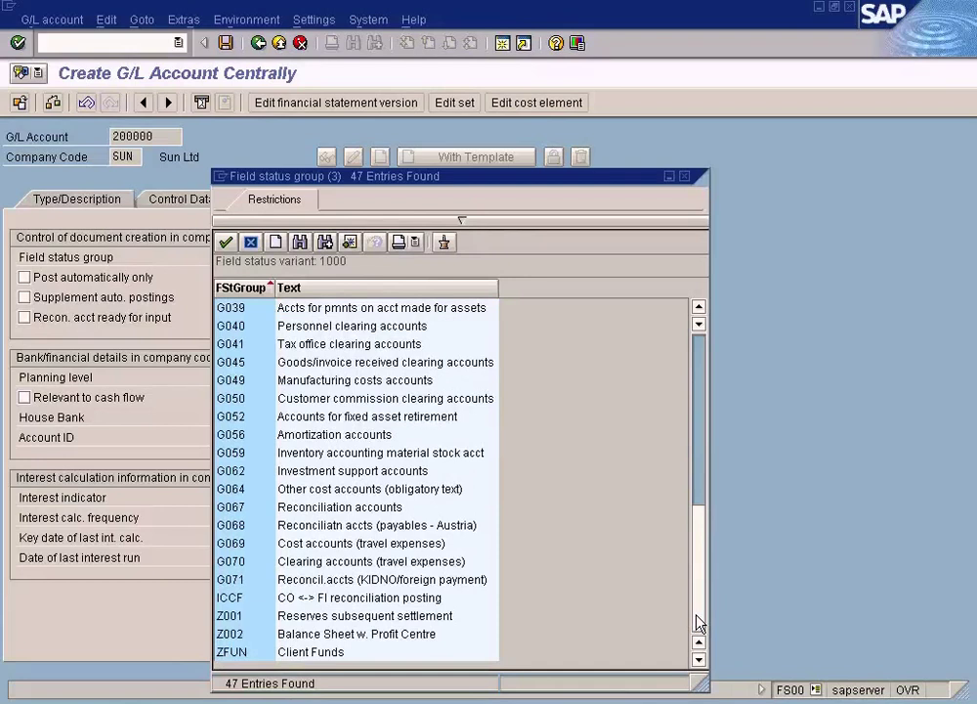
pyautogui.click(344, 492)
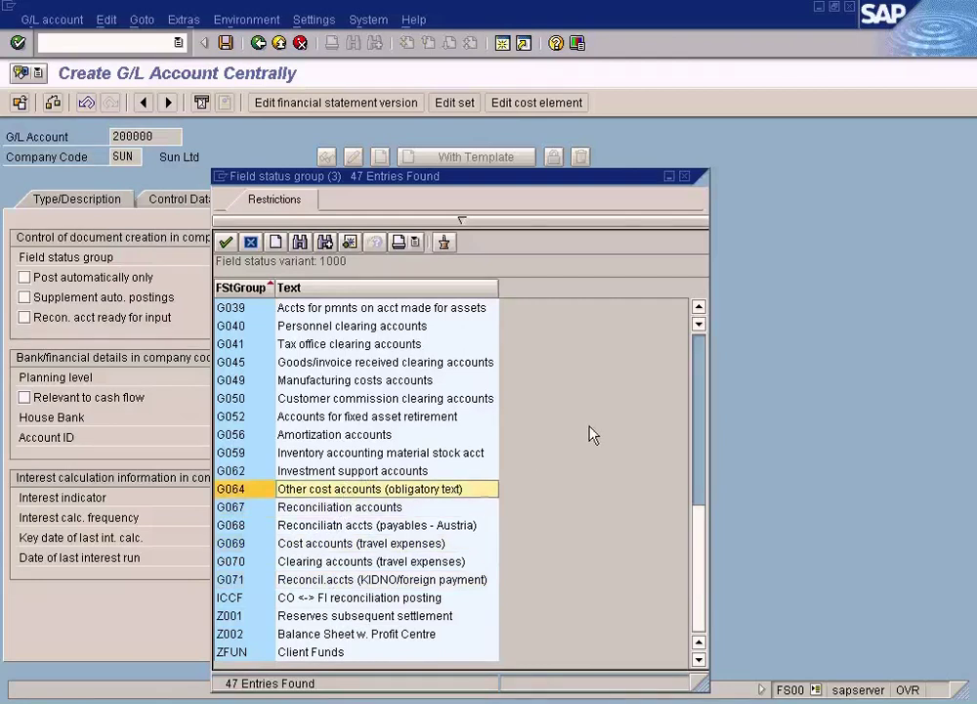
pyautogui.click(698, 350)
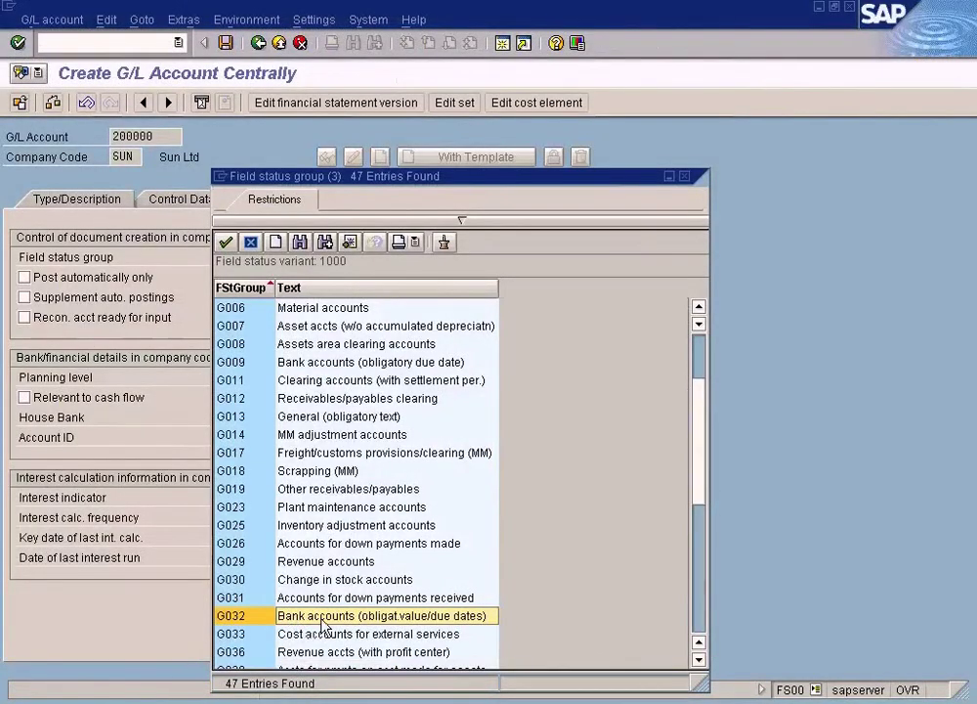
pyautogui.doubleClick(307, 615)
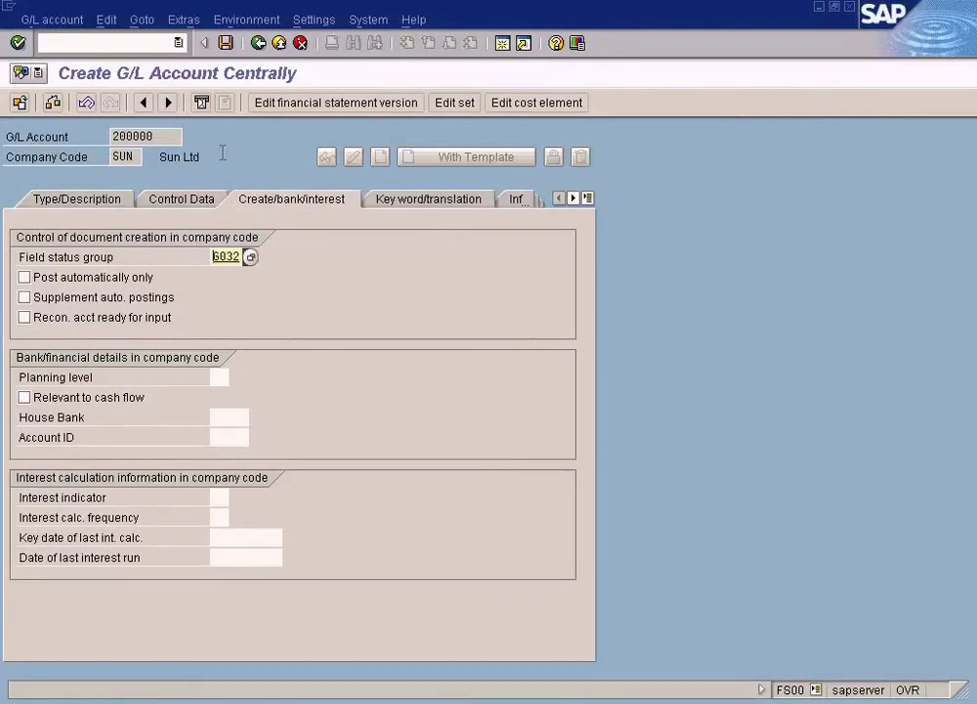
pyautogui.click(227, 45)
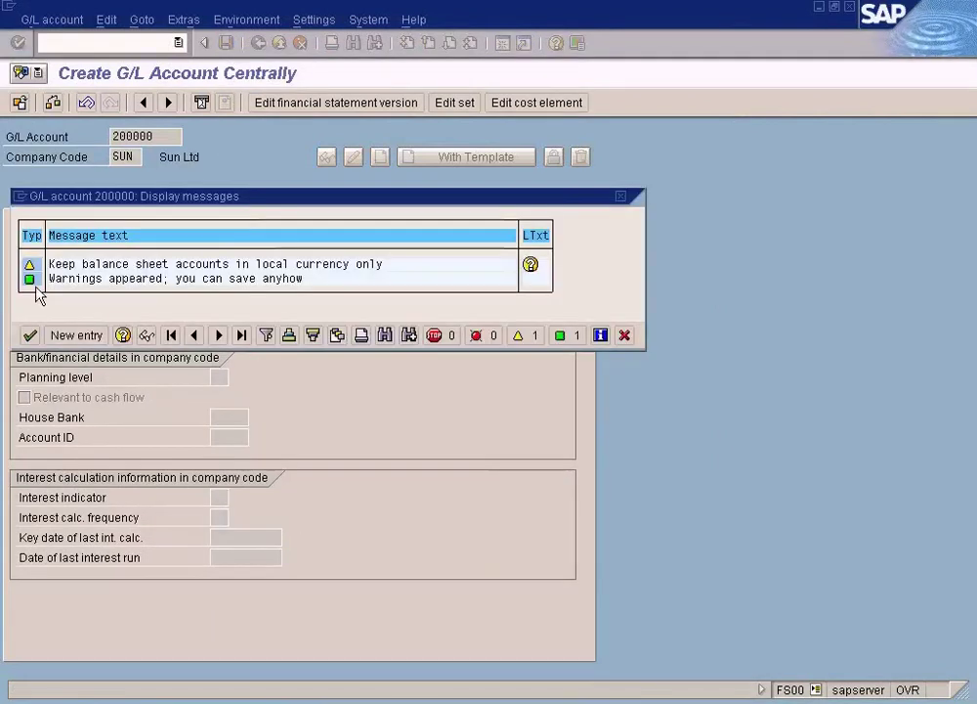
pyautogui.click(29, 334)
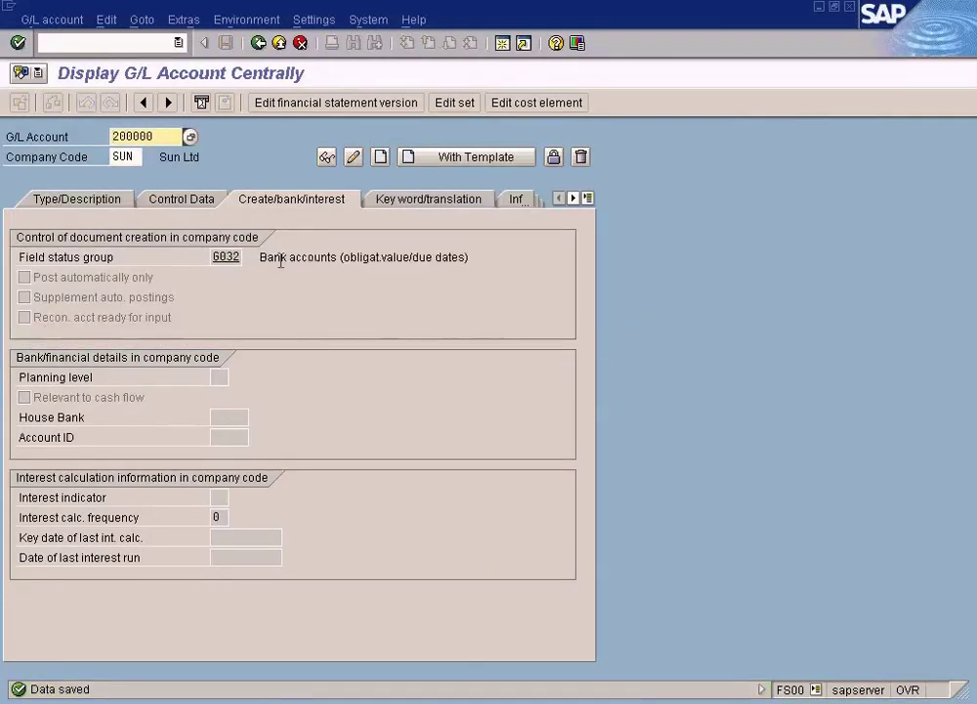
# - Switch to the Word balance sheet and copy the Current Assets entry "Cash In Hand"
pyautogui.hotkey('alt', 'Tab')
pyautogui.moveTo(147, 404); pyautogui.dragTo(239, 410)
pyautogui.hotkey('ctrl', 'c')
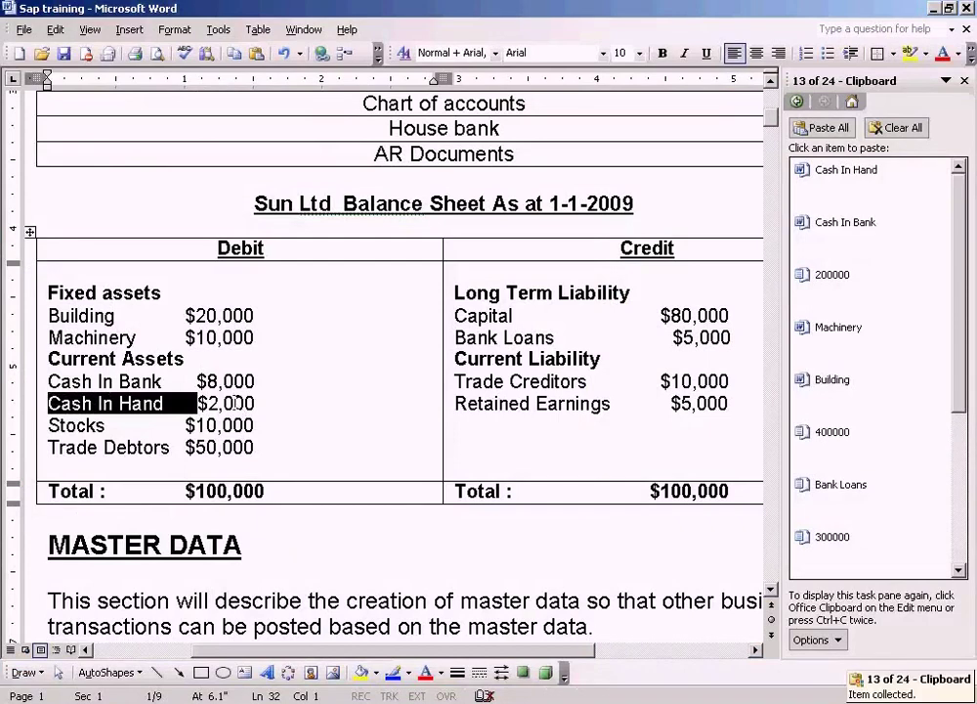
# - Start creating G/L account 200001 in SAP with the account group Current Assets and mark it as a balance sheet account
pyautogui.hotkey('alt', 'Tab')
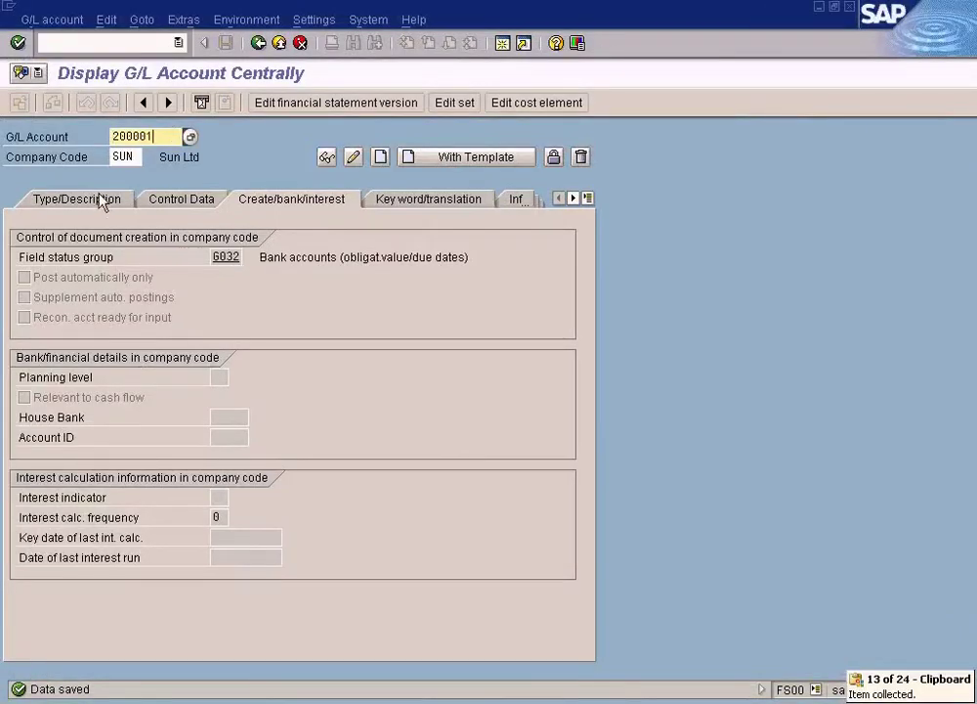
pyautogui.press('F5')
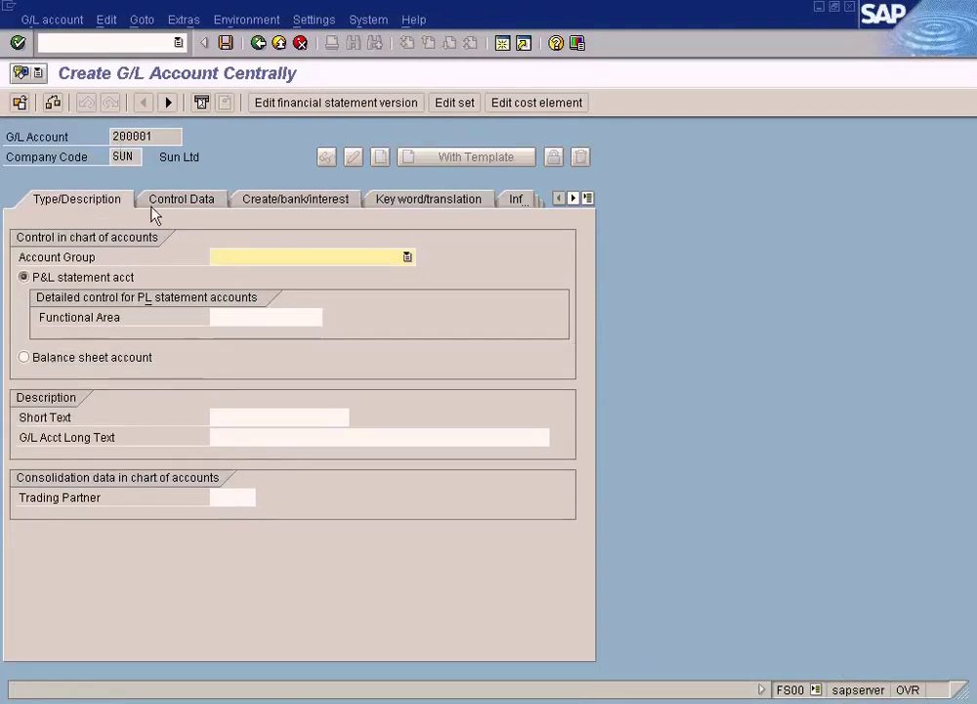
pyautogui.click(406, 257)
pyautogui.click(299, 289)
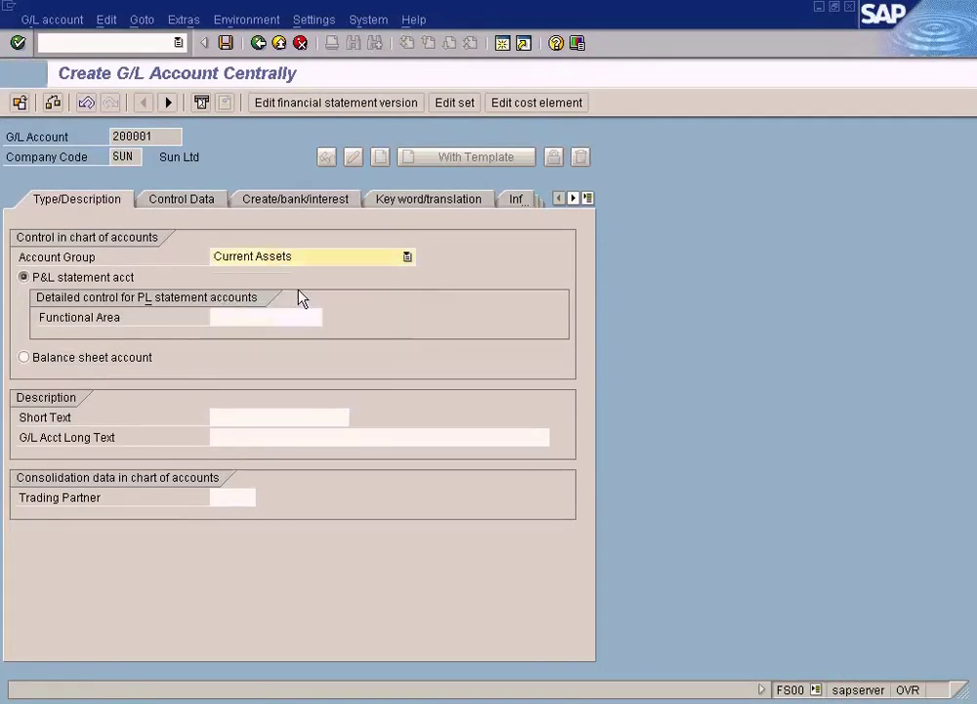
pyautogui.click(51, 358)
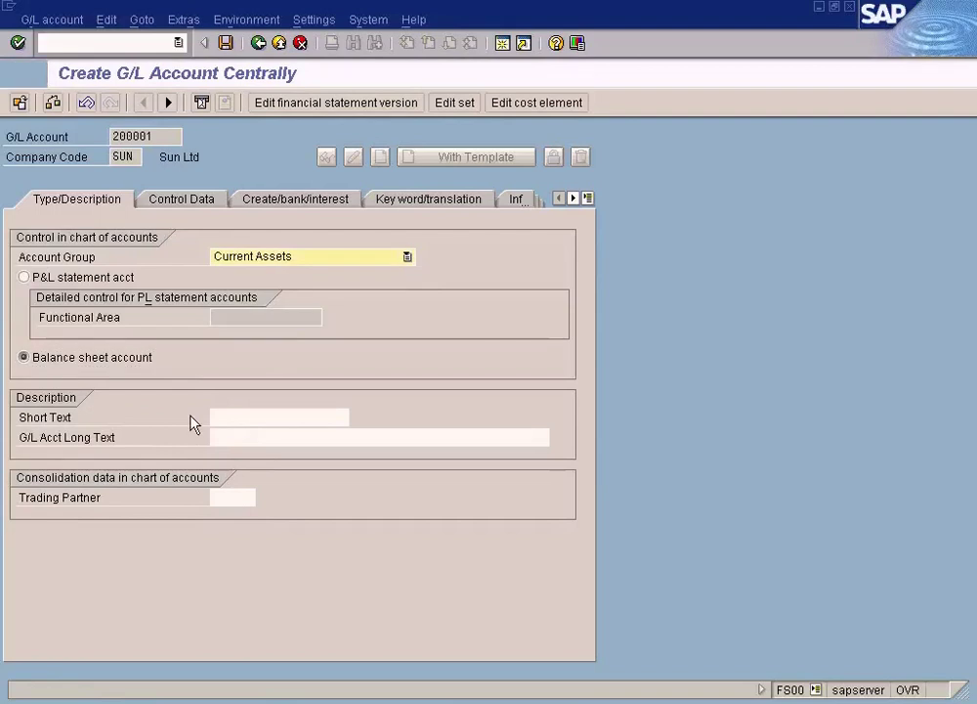
# - Enter "Cash In Hand" as the short text and the G/L long text of account 200001
pyautogui.click(256, 422)
pyautogui.write('Cash In Hand')
pyautogui.click(281, 436)
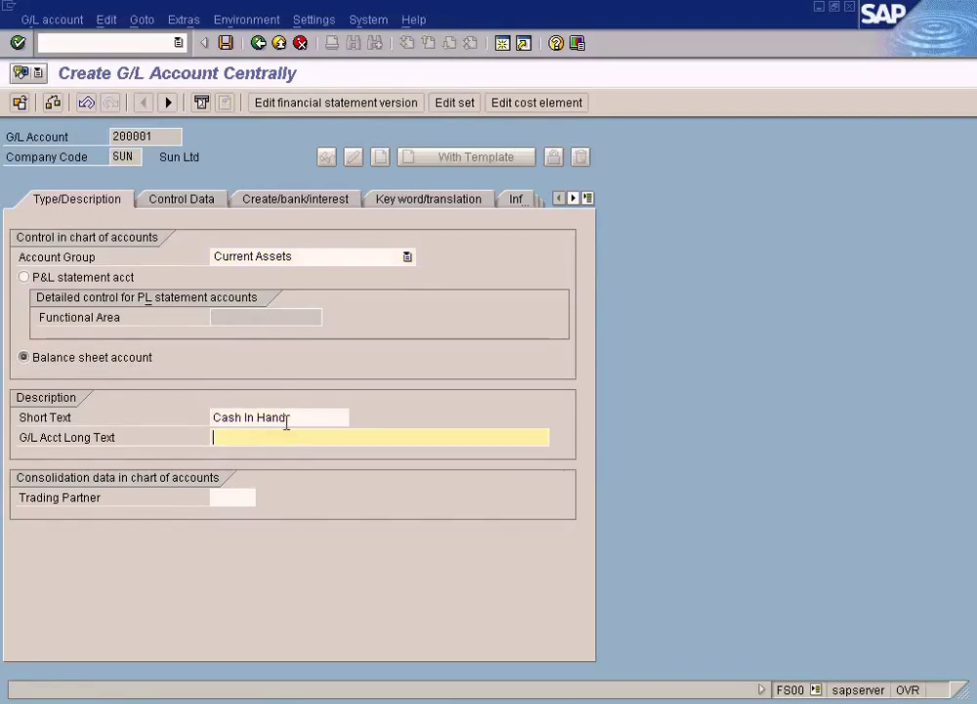
pyautogui.write('Cash In Hand')
# - Assign field status group G032, Bank accounts (obligat.value/due dates), to the Cash In Hand account and save it
pyautogui.click(289, 199)
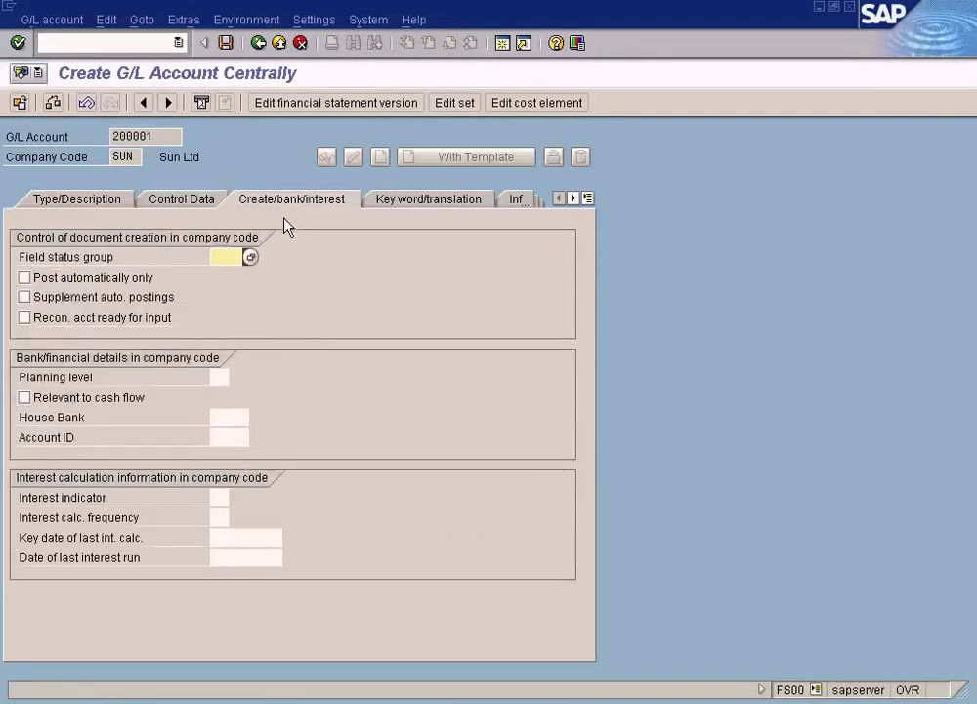
pyautogui.press('F4')
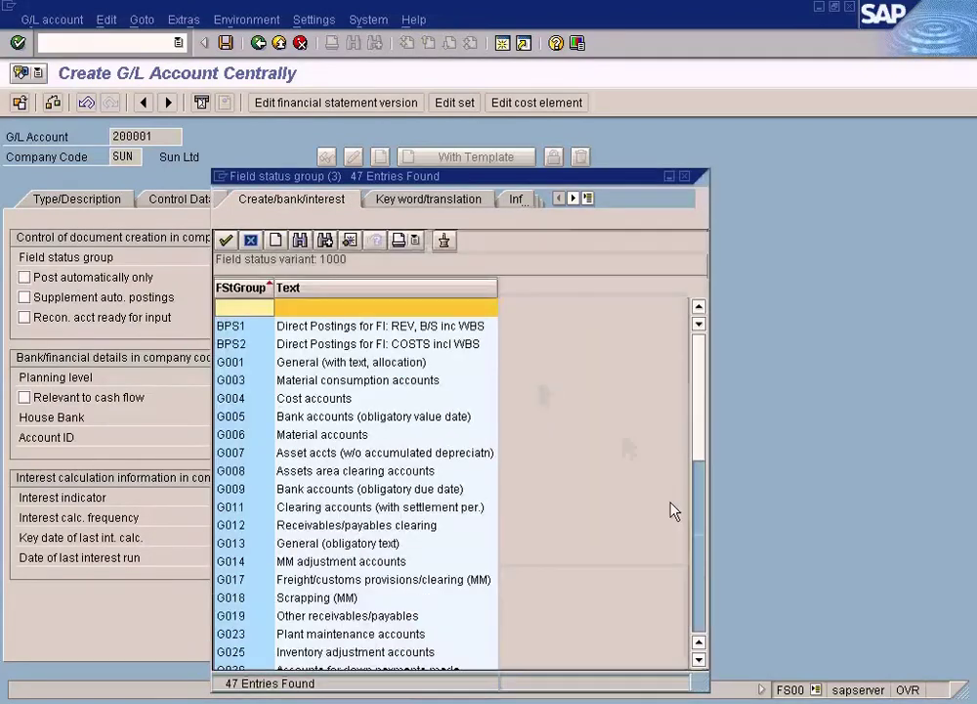
pyautogui.click(698, 573)
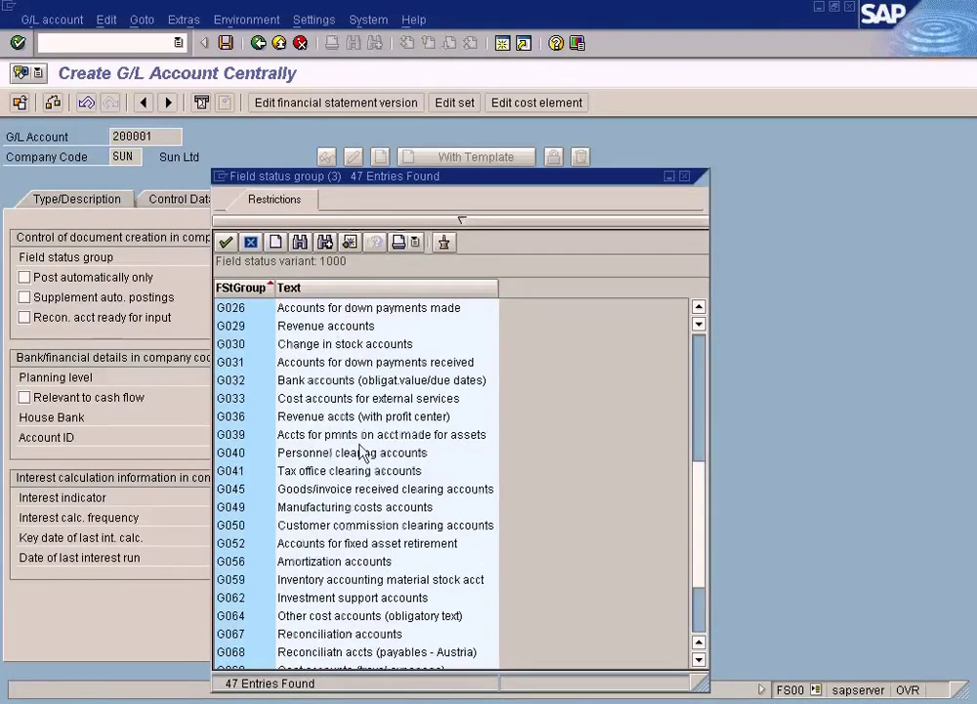
pyautogui.doubleClick(305, 389)
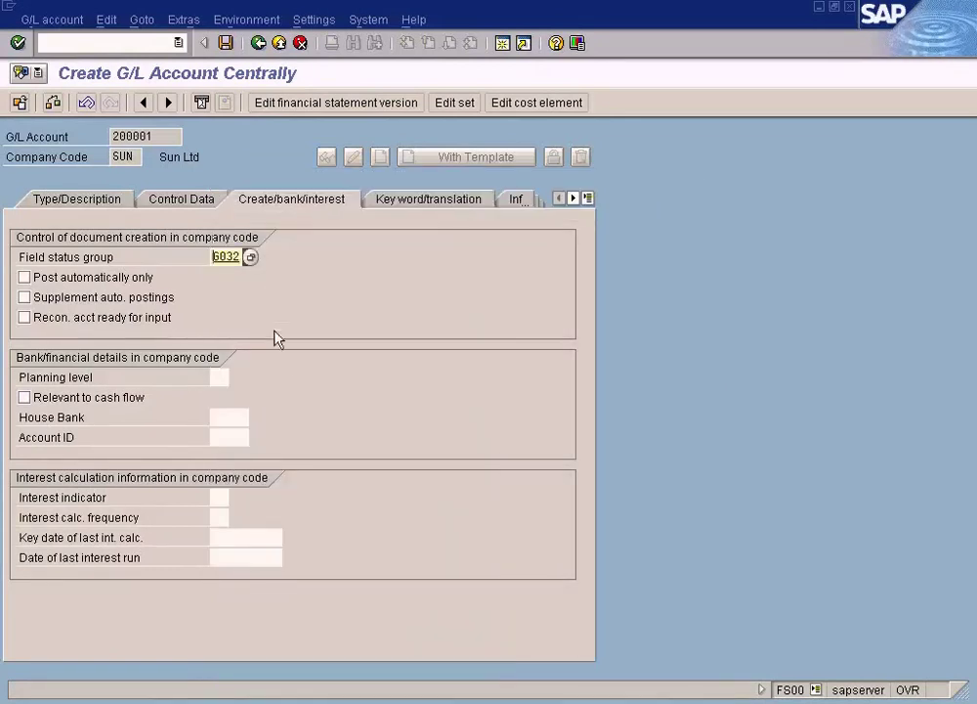
pyautogui.click(225, 42)
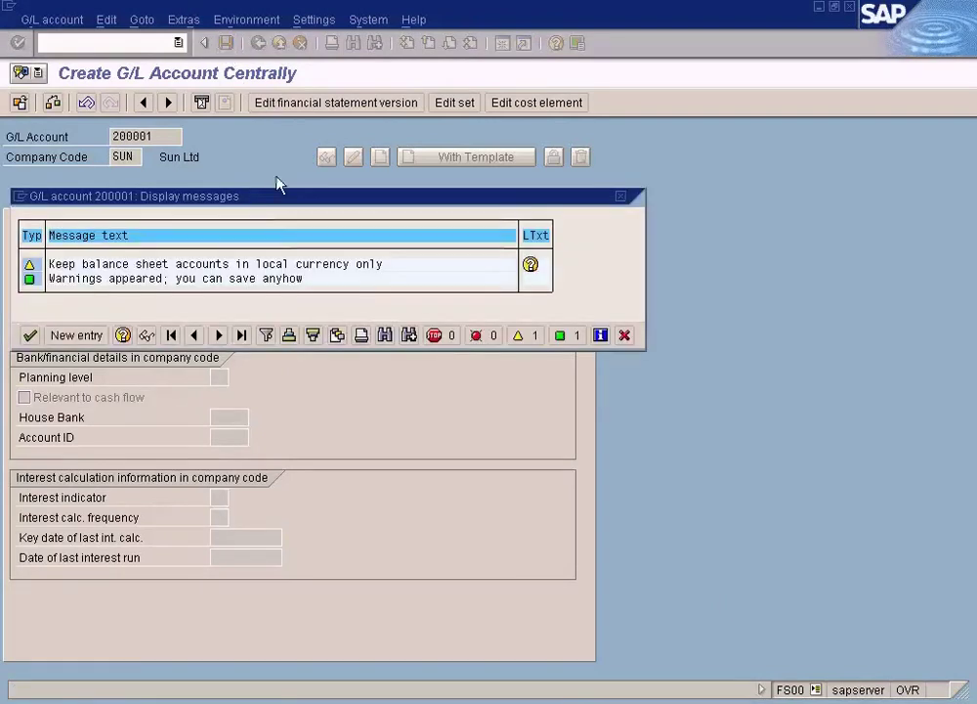
pyautogui.click(31, 335)
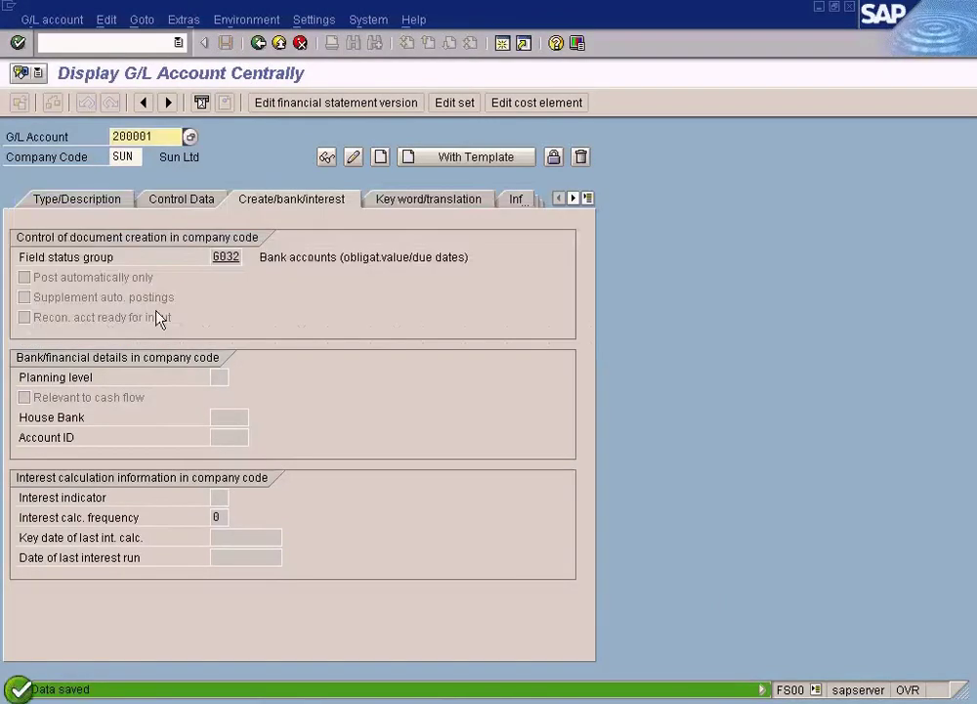
pyautogui.click(67, 202)
# - Rename the "Stocks" entry to "Materials" in the Word balance sheet, keeping its amount aligned with the column
pyautogui.hotkey('alt', 'Tab')
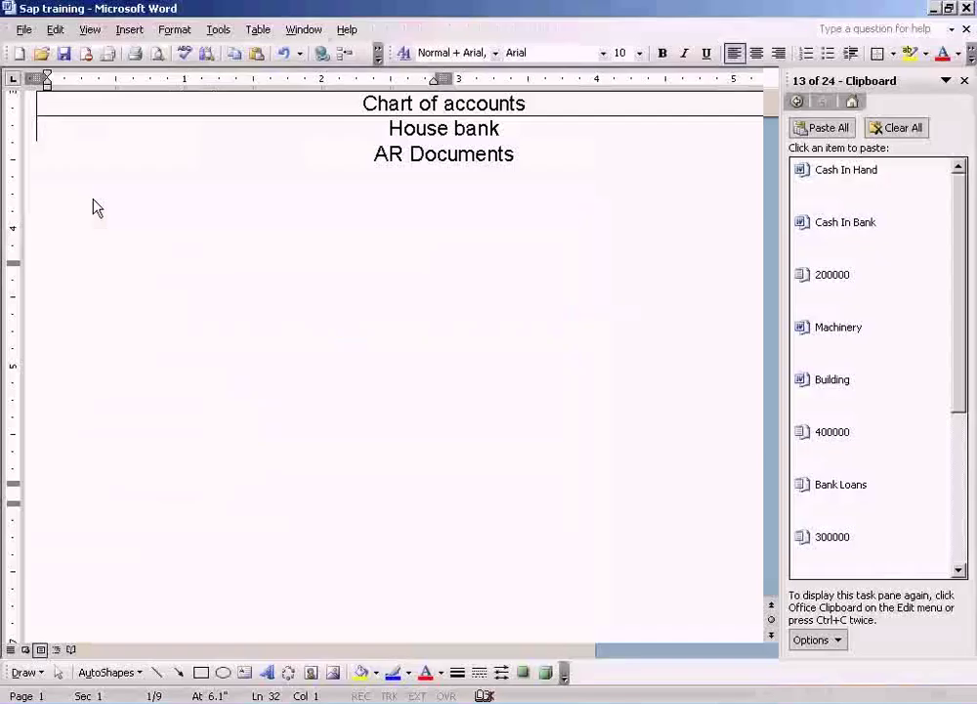
pyautogui.click(105, 425)
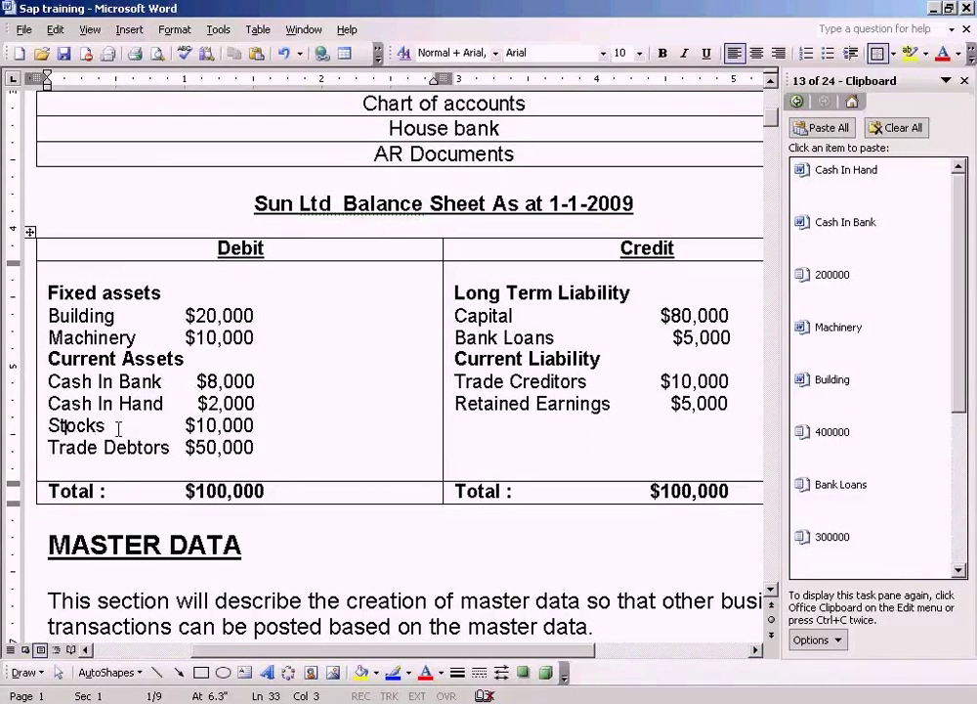
pyautogui.press('Delete')
pyautogui.press('Delete')
pyautogui.press('Delete')
pyautogui.press('Delete')
pyautogui.press('Delete')
pyautogui.press('Delete')
pyautogui.write('Mata')
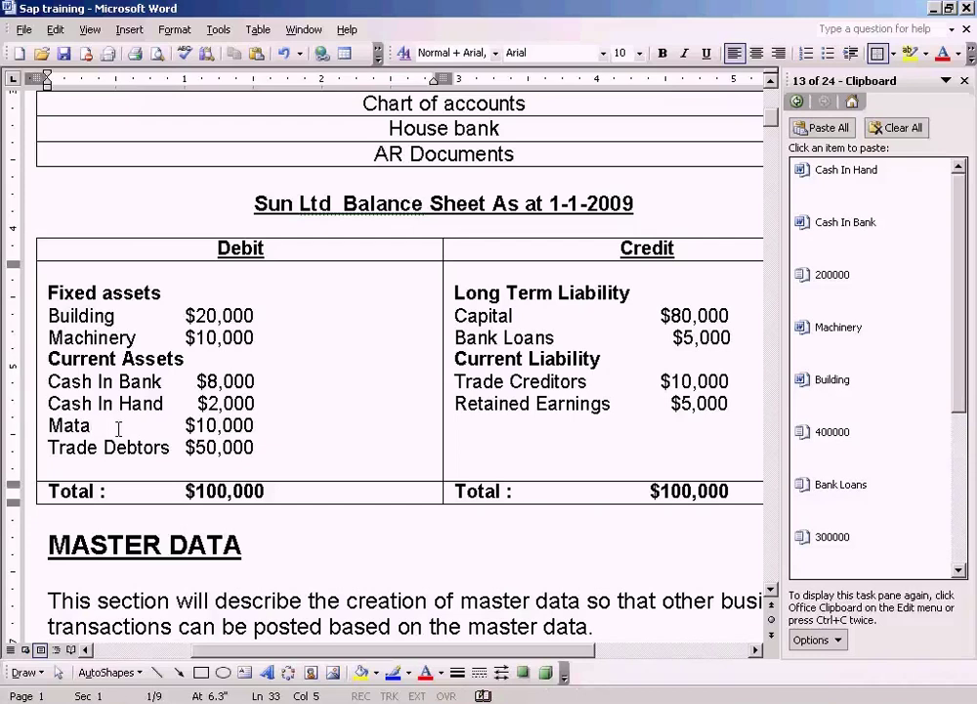
pyautogui.write('rials')
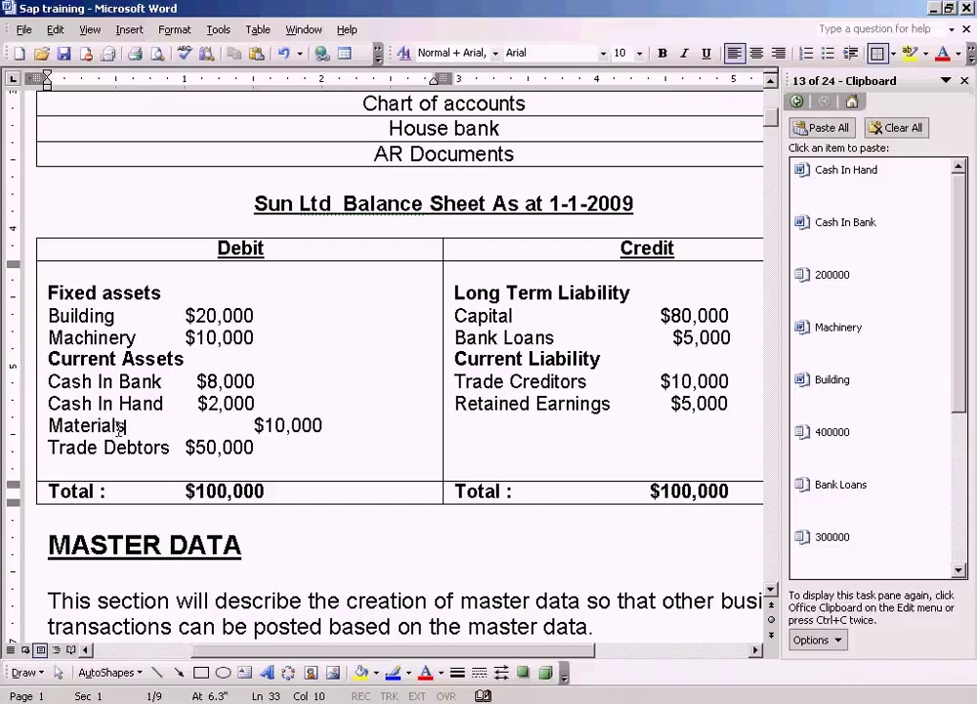
pyautogui.press('Delete')
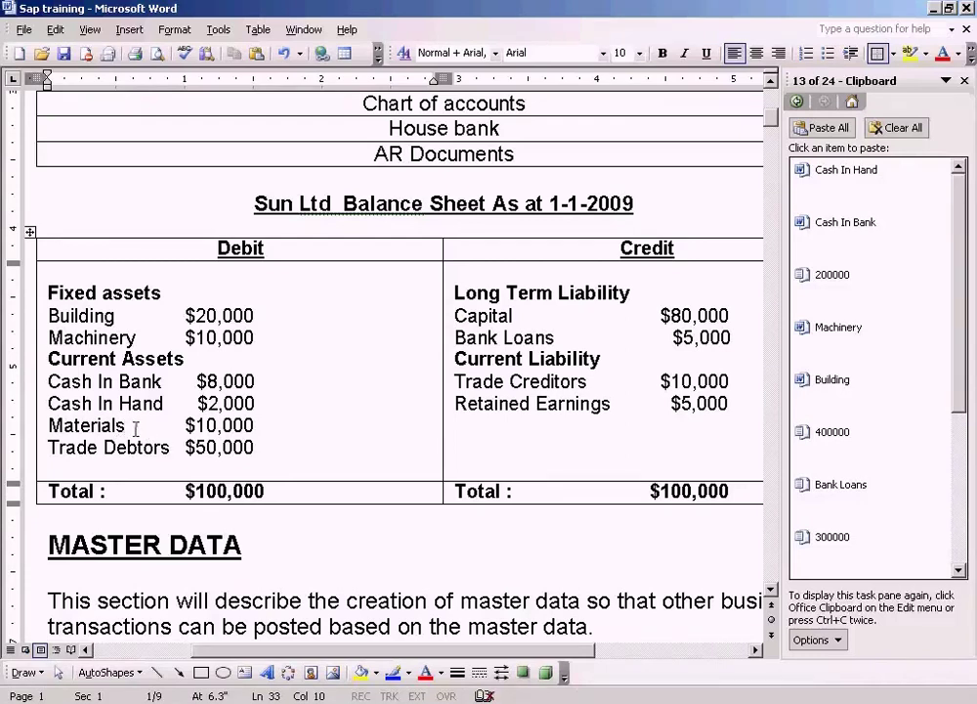
# - Check the account number range of SUN's Current Assets group in the SAP G/L account groups overview
pyautogui.hotkey('alt', 'Tab')
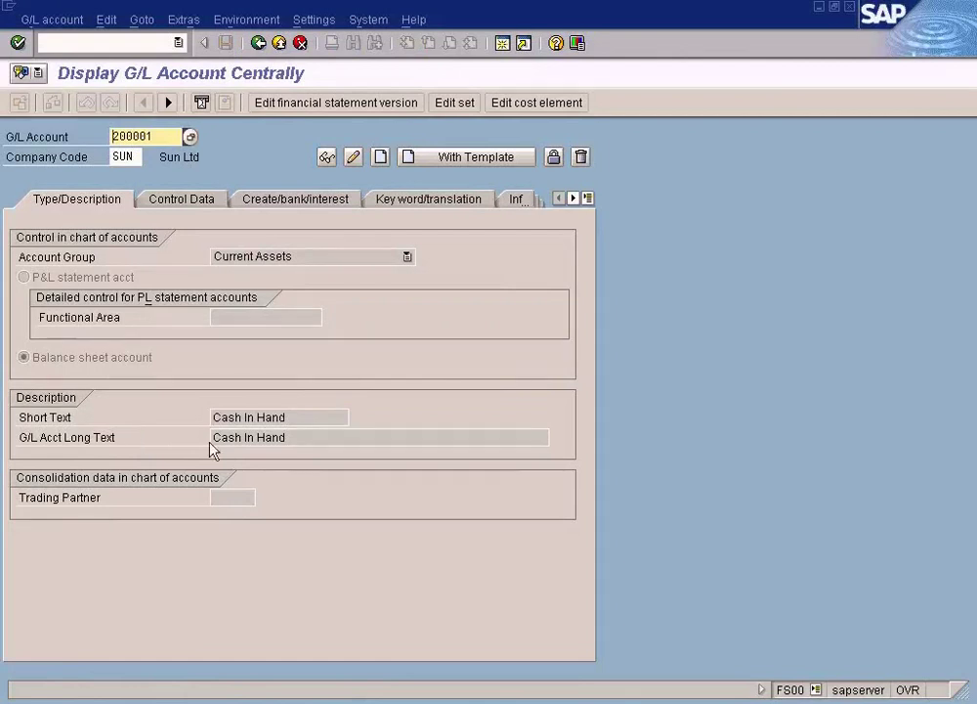
pyautogui.click(379, 700)
pyautogui.click(381, 676)
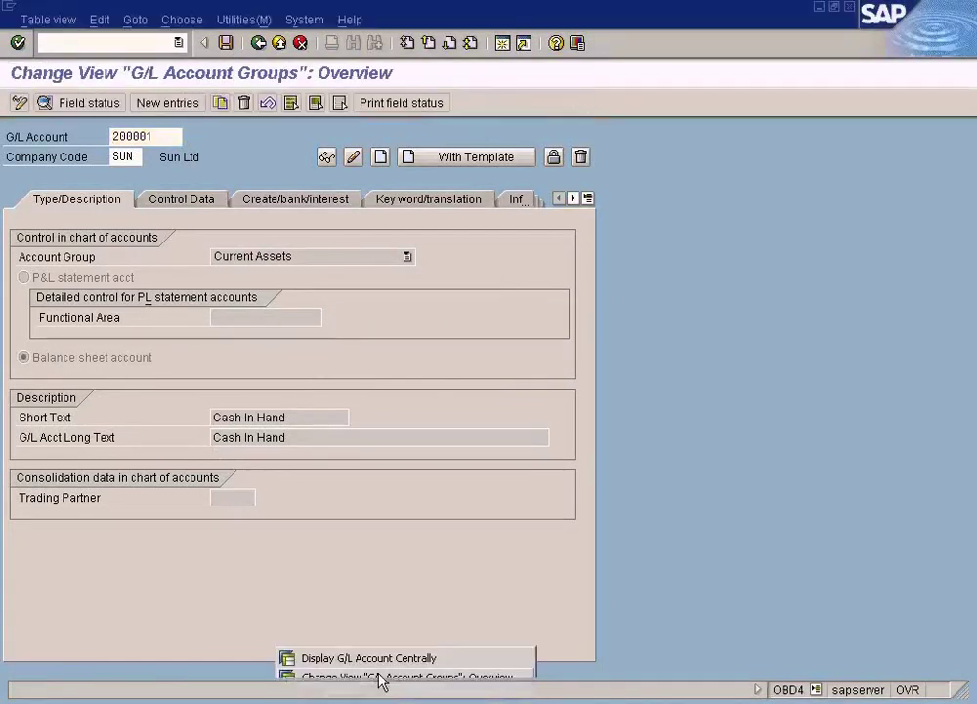
pyautogui.click(265, 271)
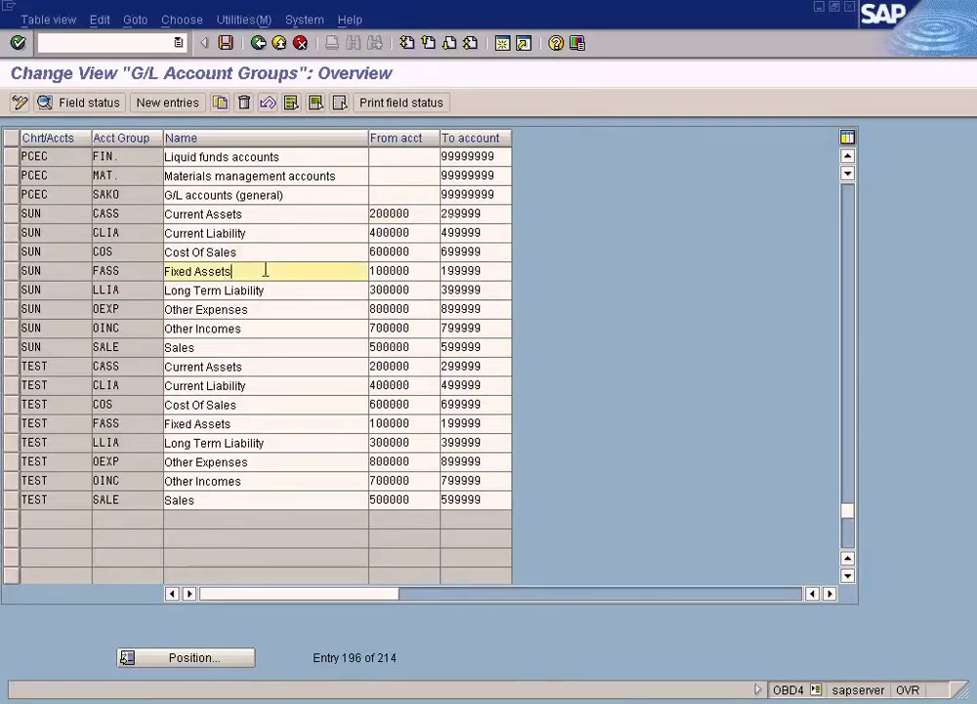
pyautogui.click(246, 216)
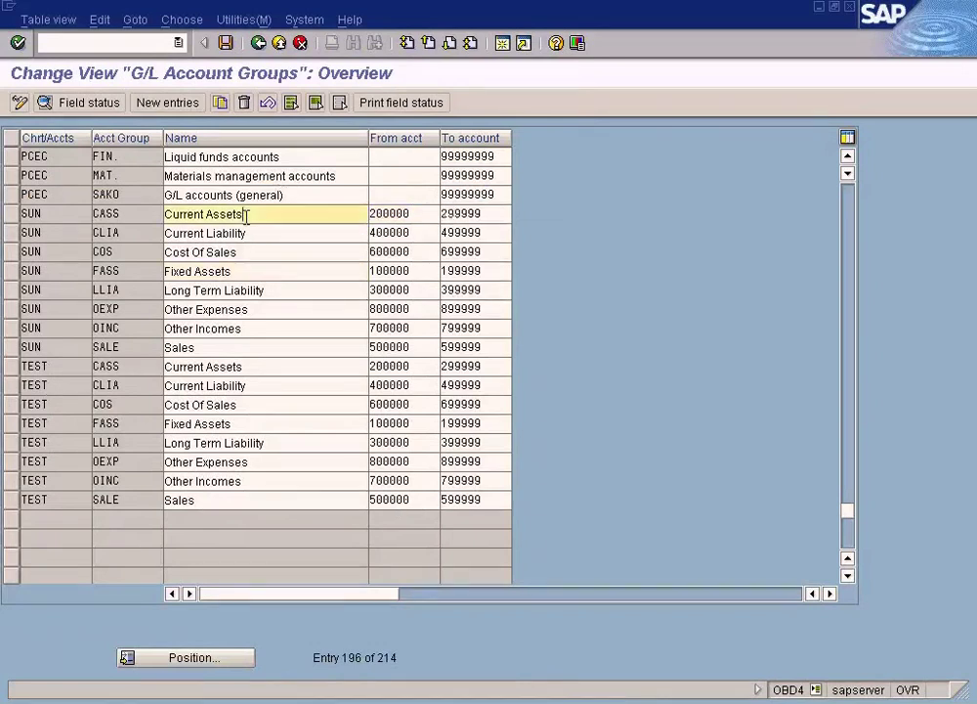
pyautogui.doubleClick(417, 213)
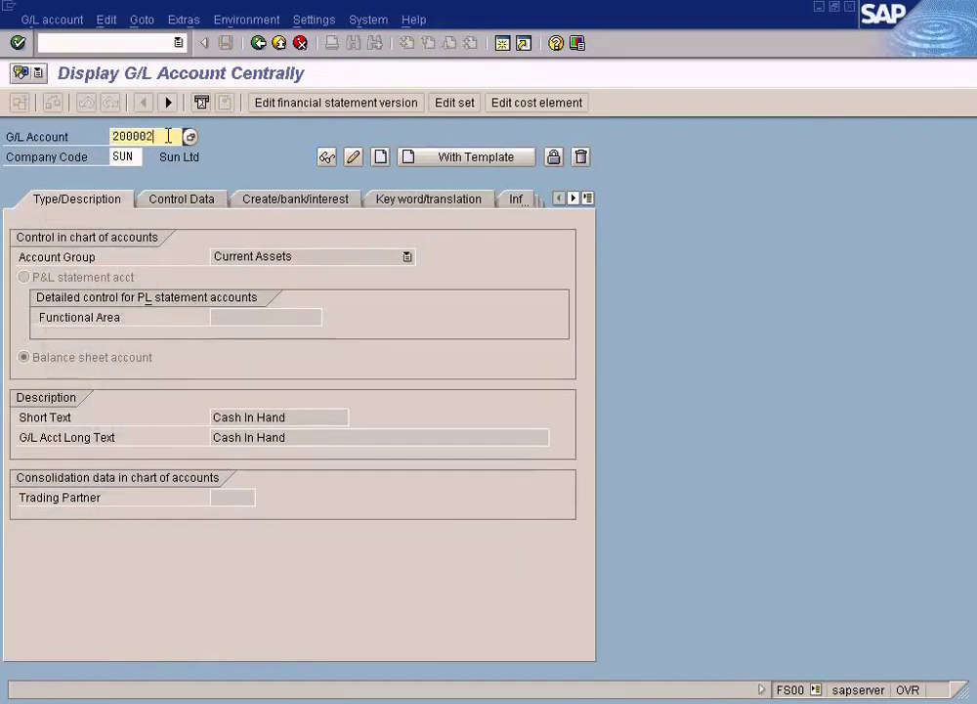
# - Start creating G/L account 200002 with the account group Current Assets and mark it as a balance sheet account
pyautogui.click(30, 20)
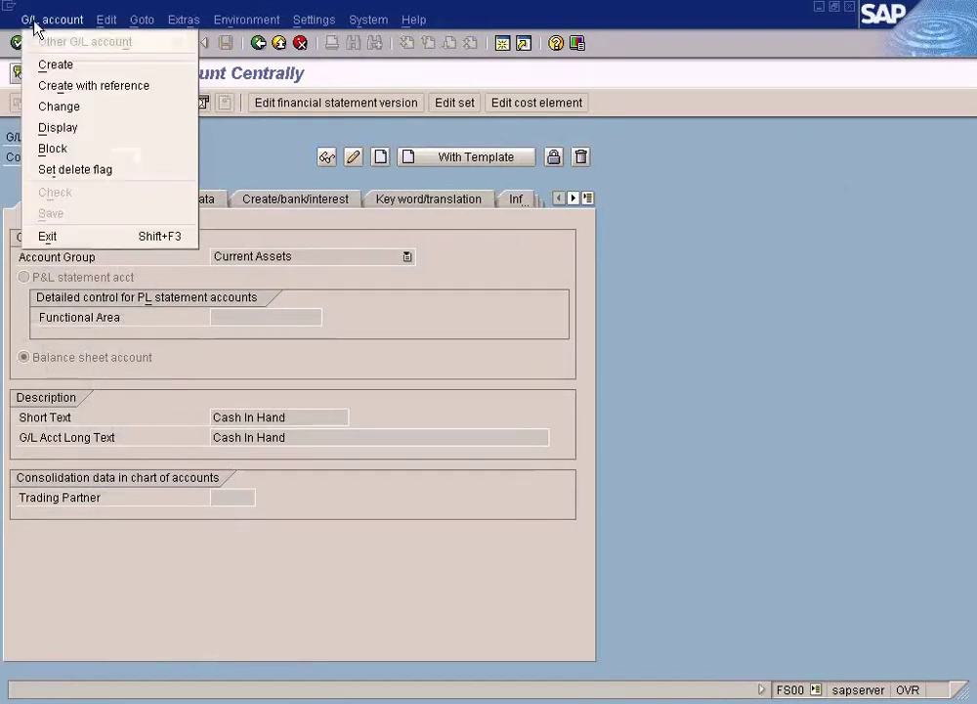
pyautogui.click(54, 64)
pyautogui.click(406, 256)
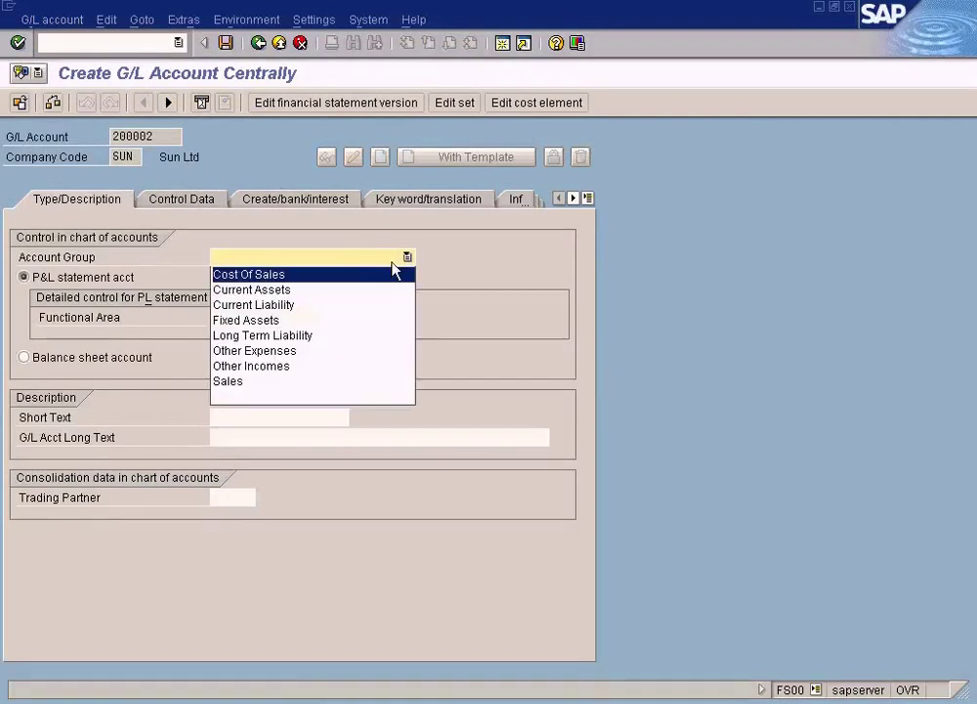
pyautogui.click(337, 292)
pyautogui.click(98, 358)
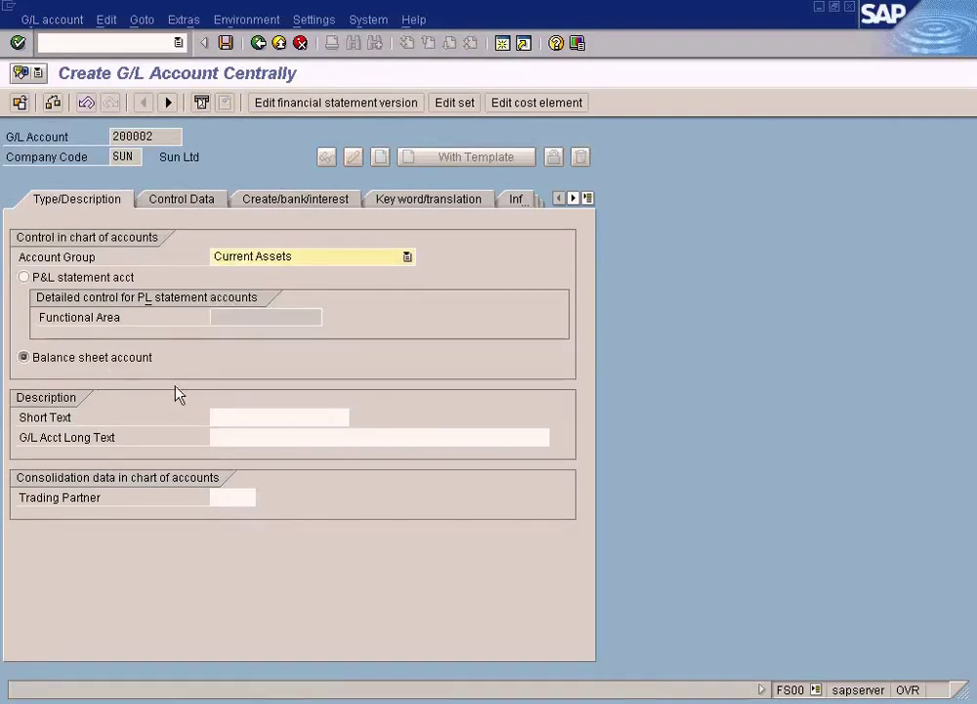
# - Copy "Materials" from the Word balance sheet into the short text and G/L long text of account 200002 in SAP
pyautogui.click(262, 420)
pyautogui.hotkey('alt', 'Tab')
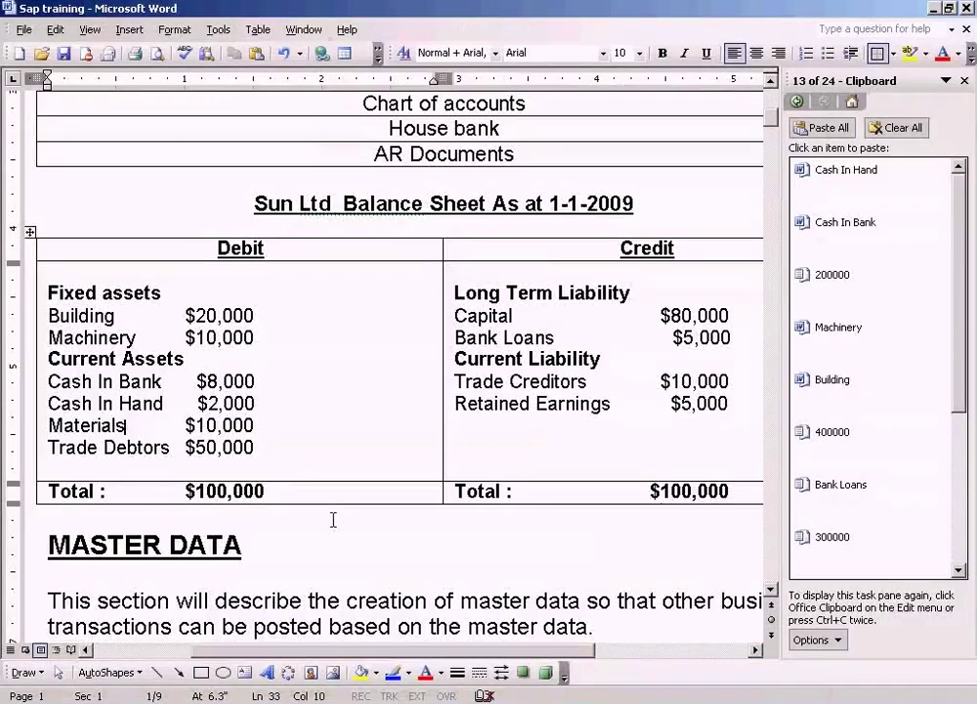
pyautogui.moveTo(143, 427); pyautogui.dragTo(45, 430)
pyautogui.hotkey('ctrl', 'c')
pyautogui.hotkey('alt', 'Tab')
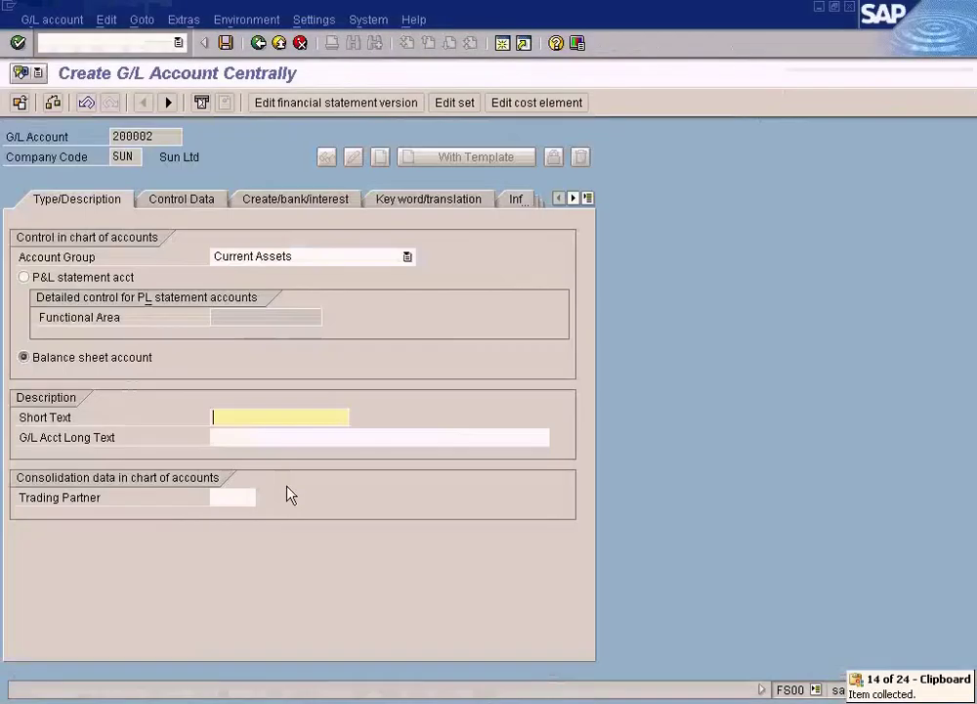
pyautogui.hotkey('ctrl', 'v')
pyautogui.click(268, 437)
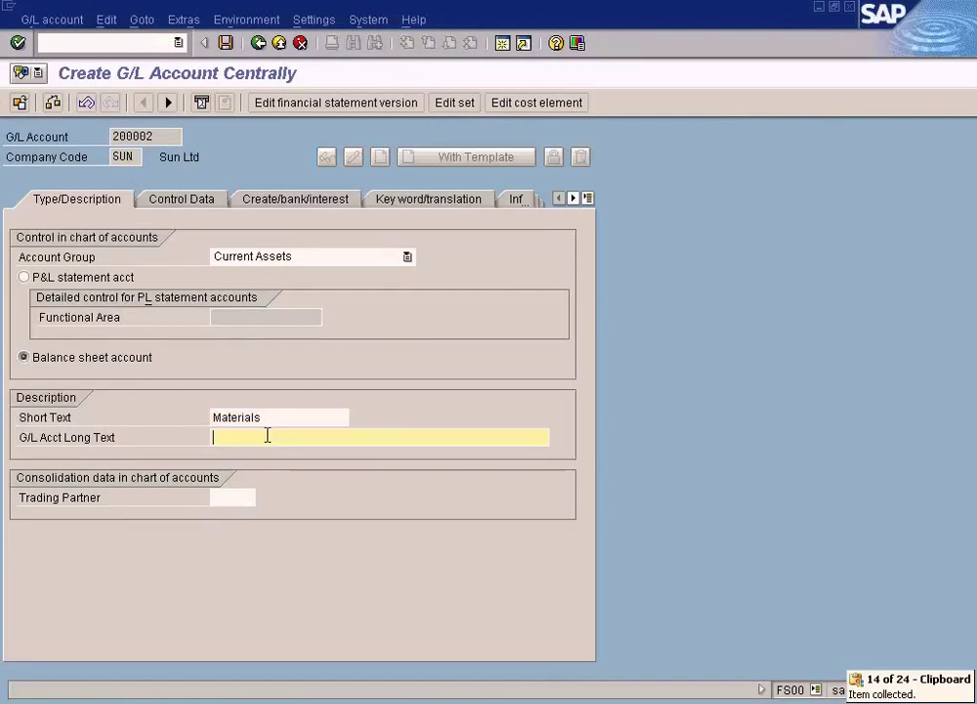
pyautogui.hotkey('ctrl', 'v')
# - Assign field status group G006, Material accounts, to the Materials account and save it
pyautogui.click(202, 201)
pyautogui.click(292, 203)
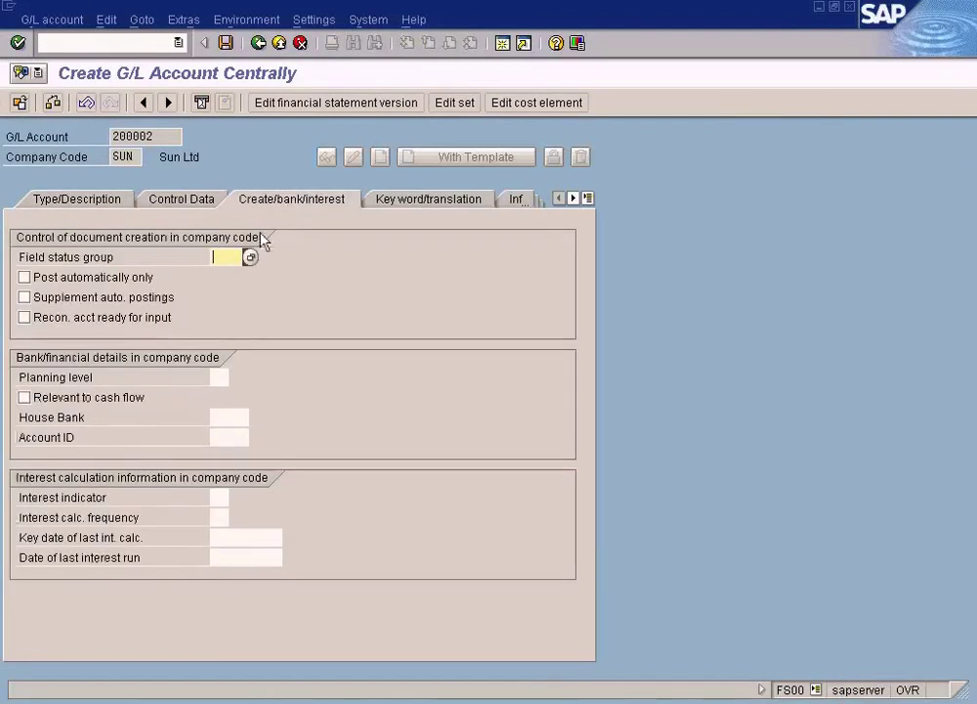
pyautogui.click(248, 263)
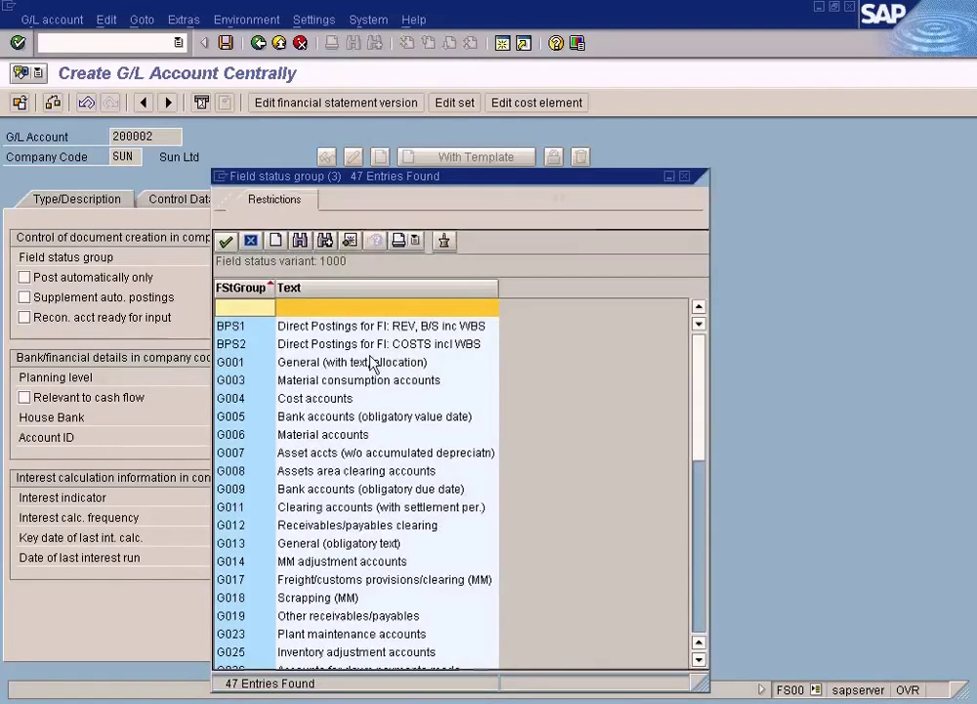
pyautogui.click(299, 435)
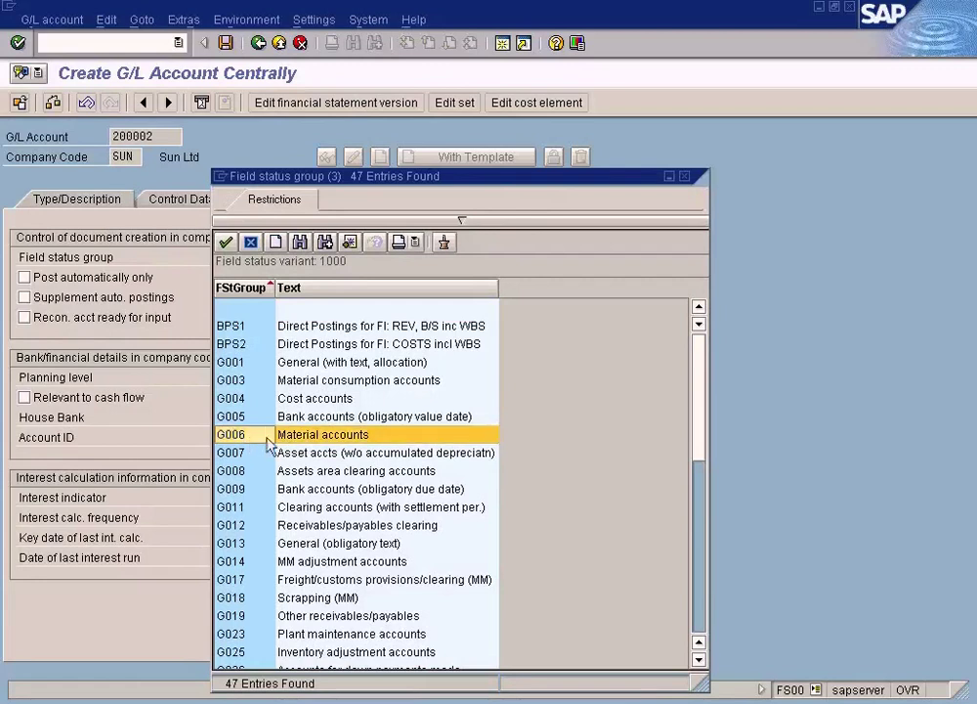
pyautogui.doubleClick(293, 436)
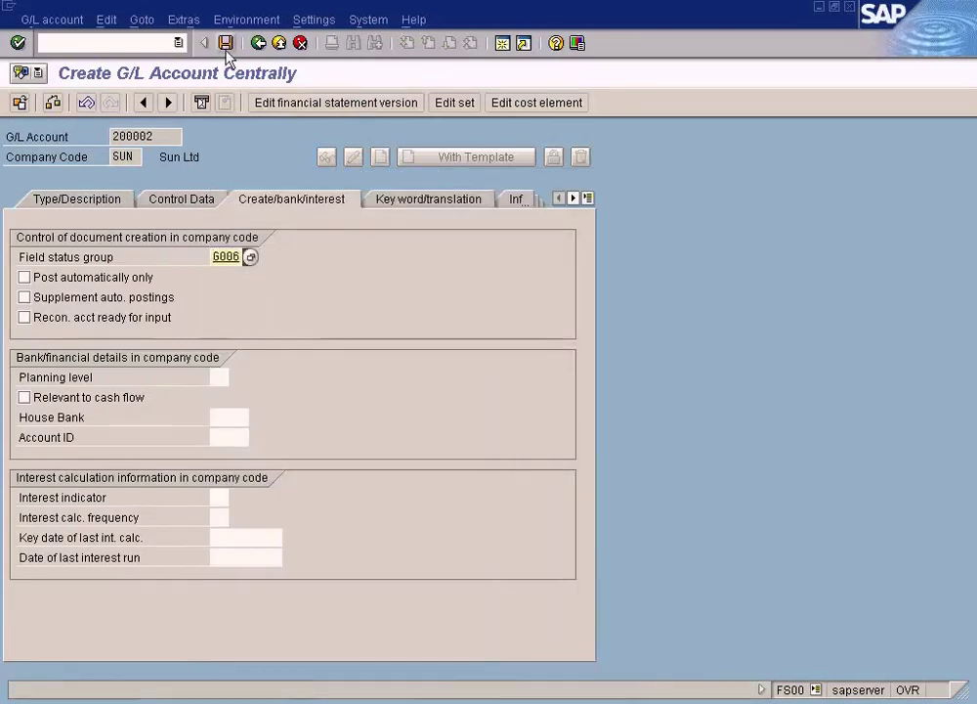
pyautogui.click(225, 43)
pyautogui.click(30, 335)
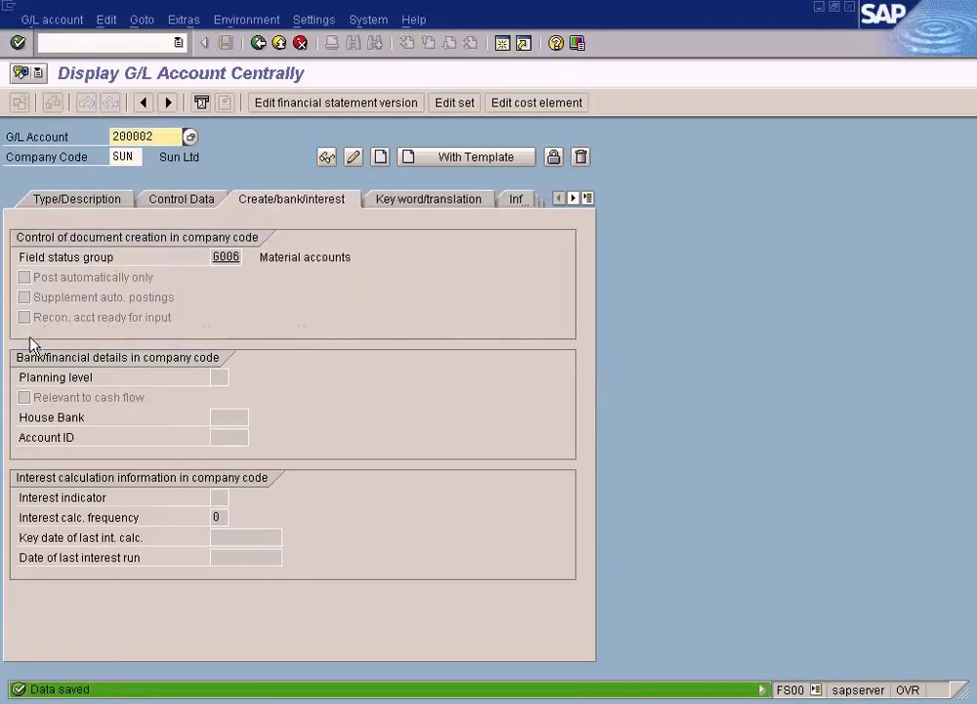
pyautogui.click(80, 200)
# - Locate Trade Debtors in the Word balance sheet and change the G/L account number in SAP to 200003
pyautogui.hotkey('alt', 'Tab')
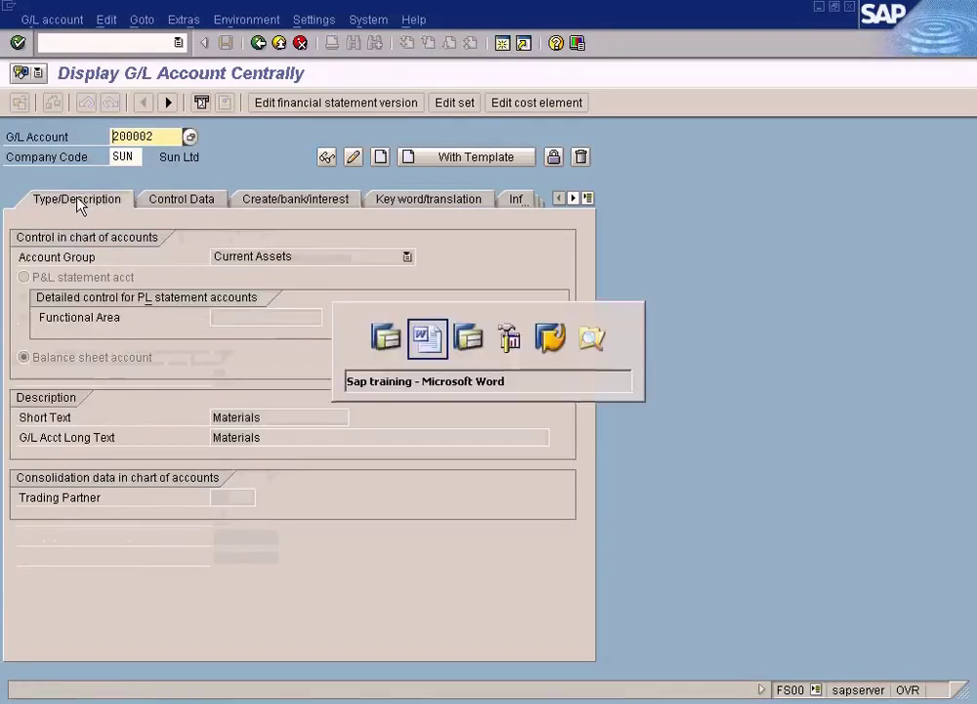
pyautogui.click(160, 449)
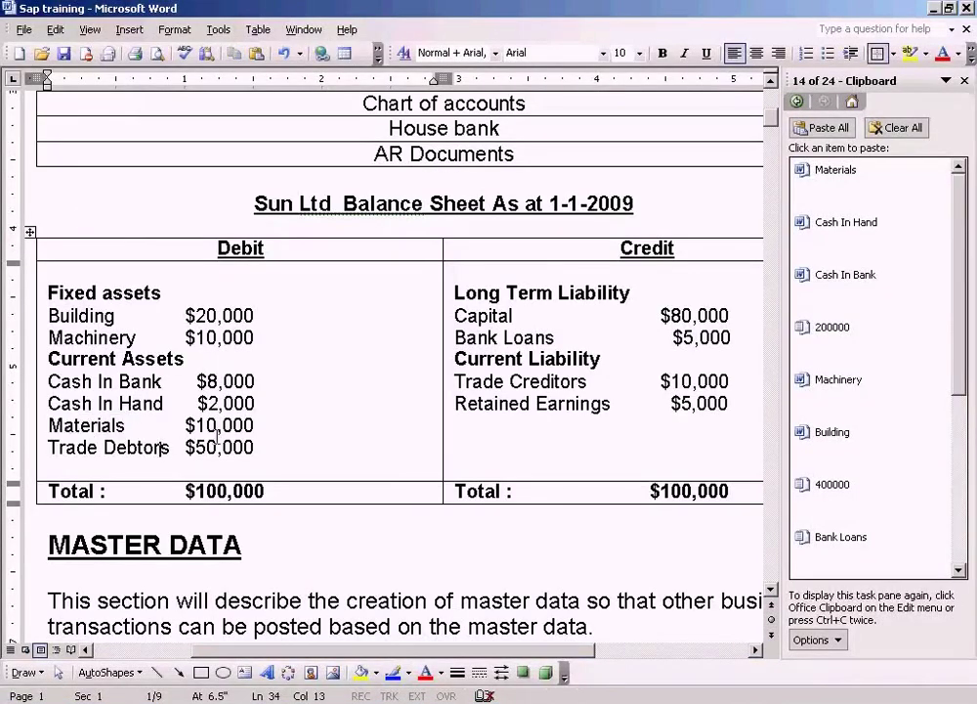
pyautogui.hotkey('alt', 'Tab')
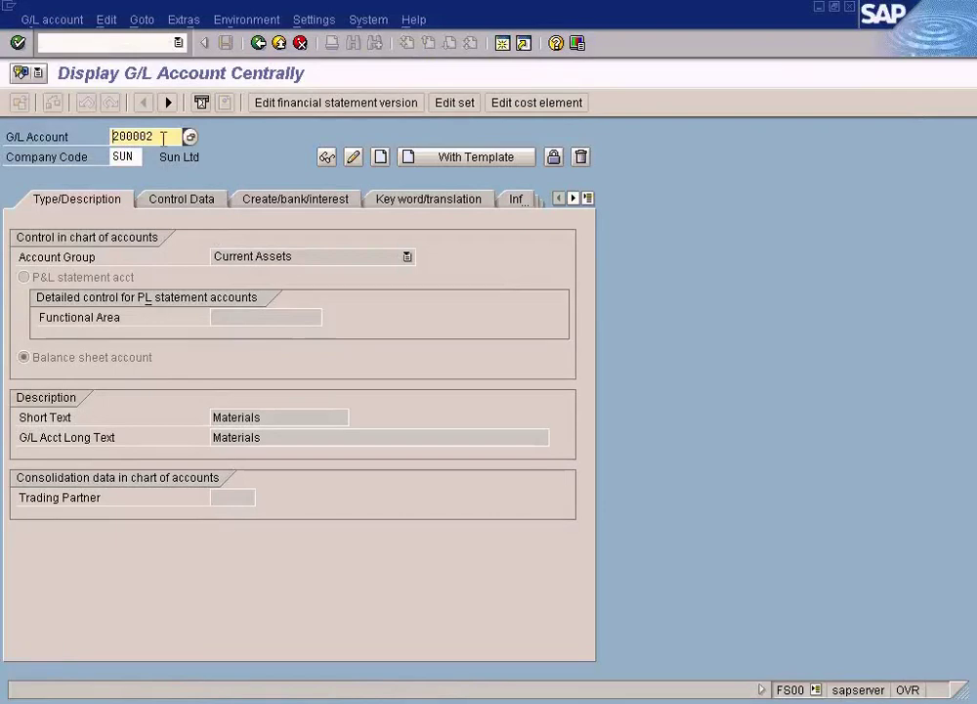
pyautogui.press('BackSpace')
pyautogui.write('3')
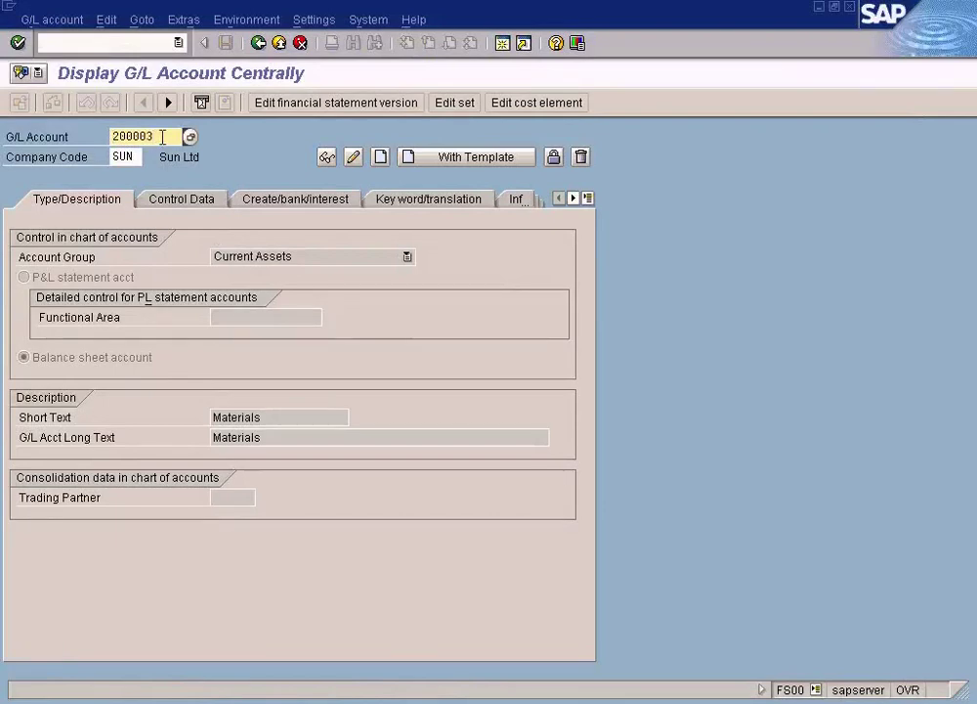
# - Copy "Trade Debtors" from the Word balance sheet and start creating G/L account 200003 in SAP
pyautogui.hotkey('alt', 'Tab')
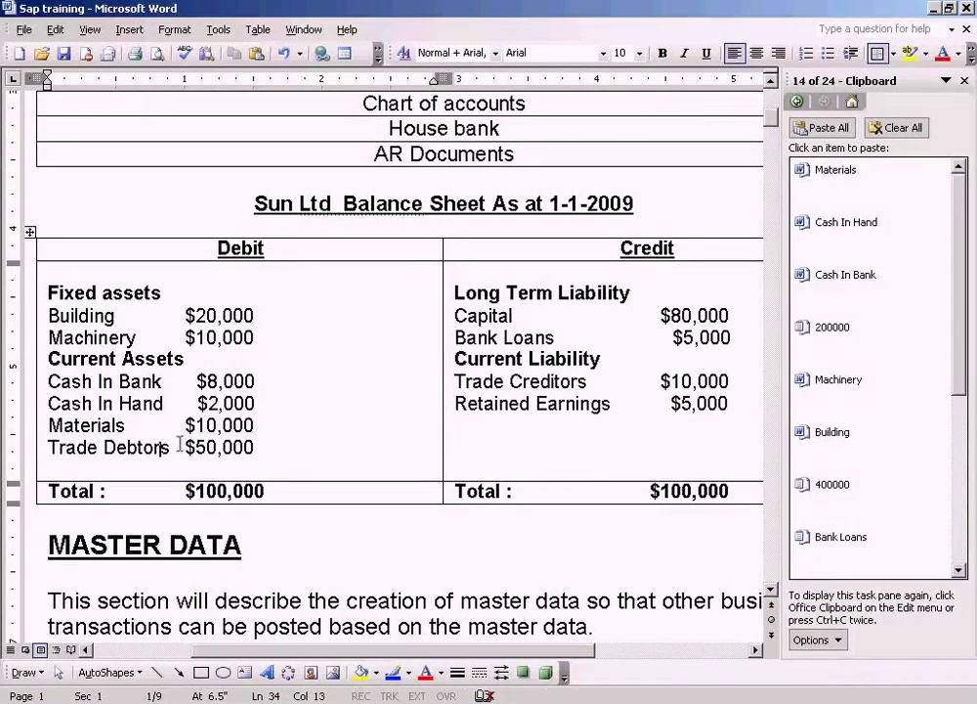
pyautogui.moveTo(170, 447); pyautogui.dragTo(30, 445)
pyautogui.hotkey('ctrl', 'c')
pyautogui.hotkey('alt', 'Tab')
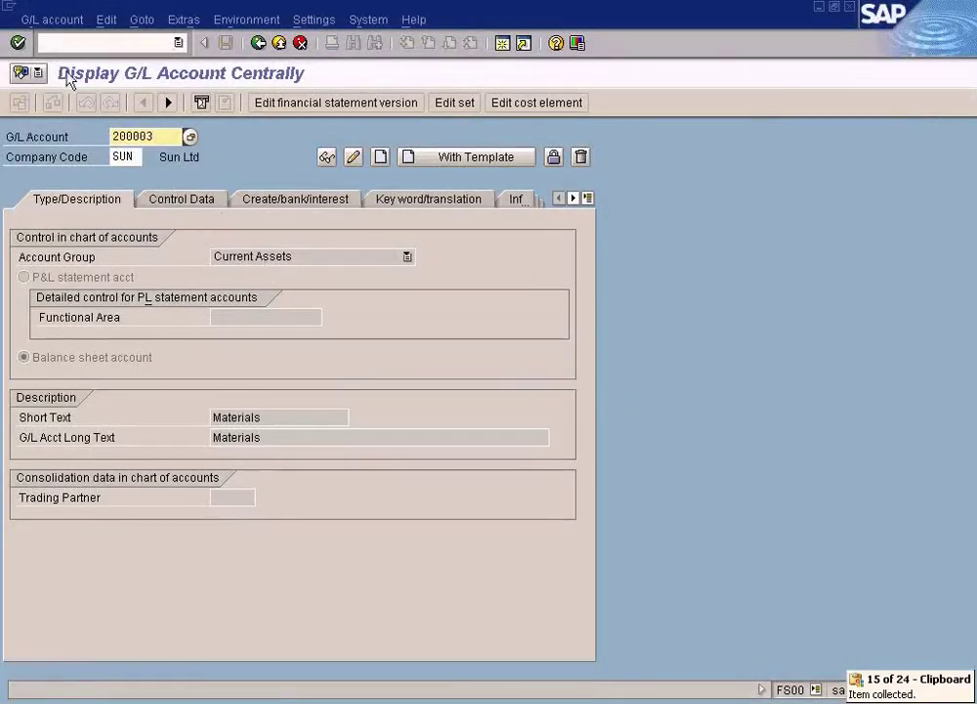
pyautogui.click(50, 19)
pyautogui.click(59, 64)
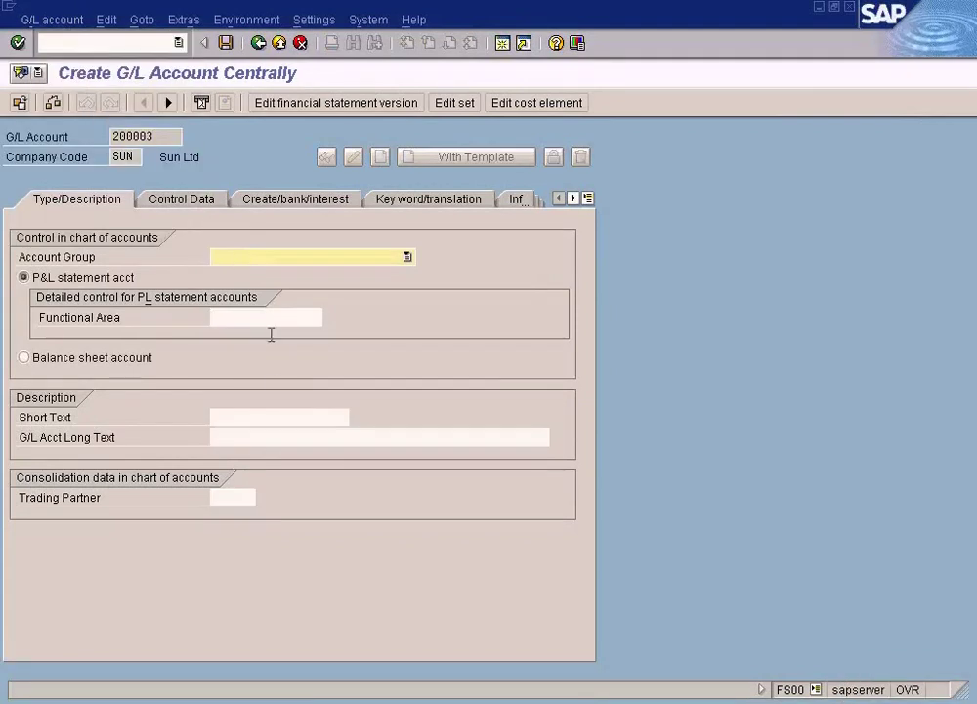
# - Describe account 200003 as Trade Debtors in both text fields, with account group Current Assets, as a balance sheet account
pyautogui.click(259, 416)
pyautogui.write('Trade Debtors')
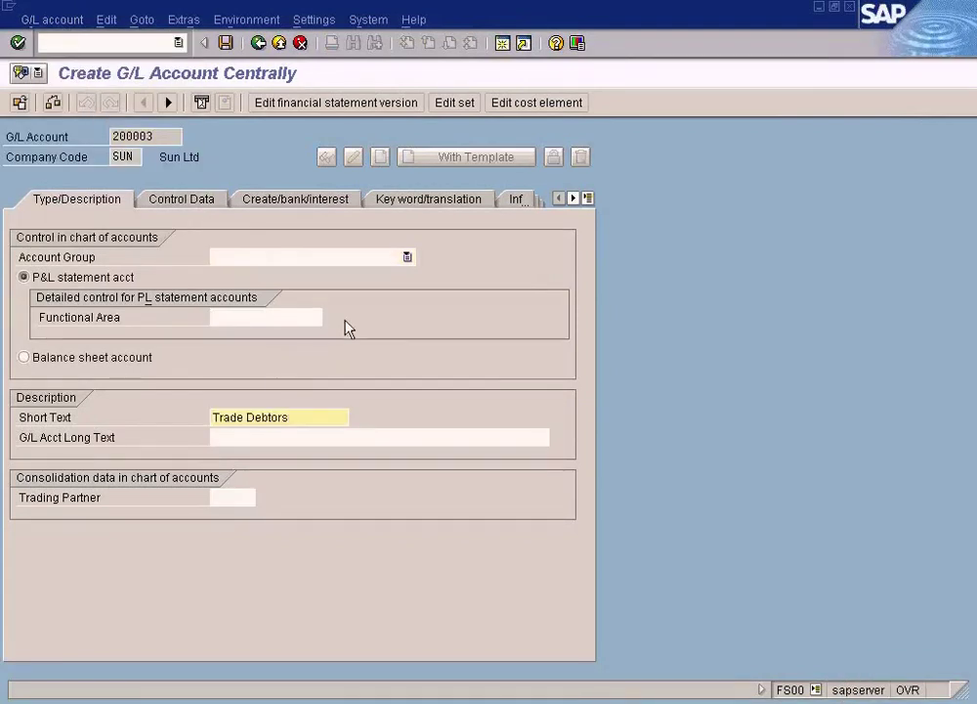
pyautogui.click(406, 257)
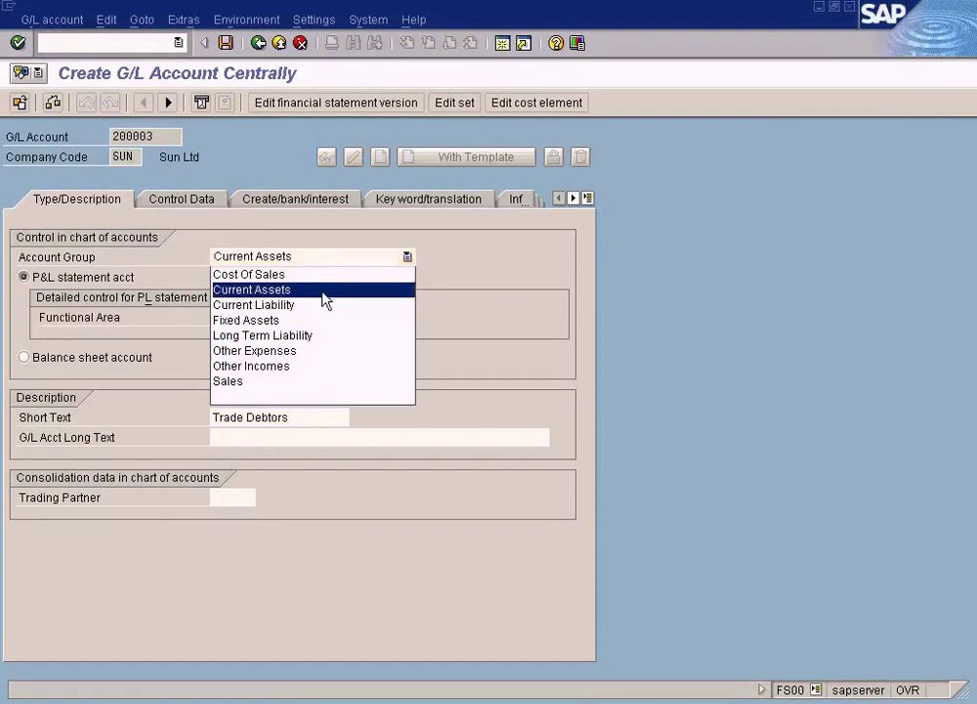
pyautogui.click(326, 300)
pyautogui.click(271, 436)
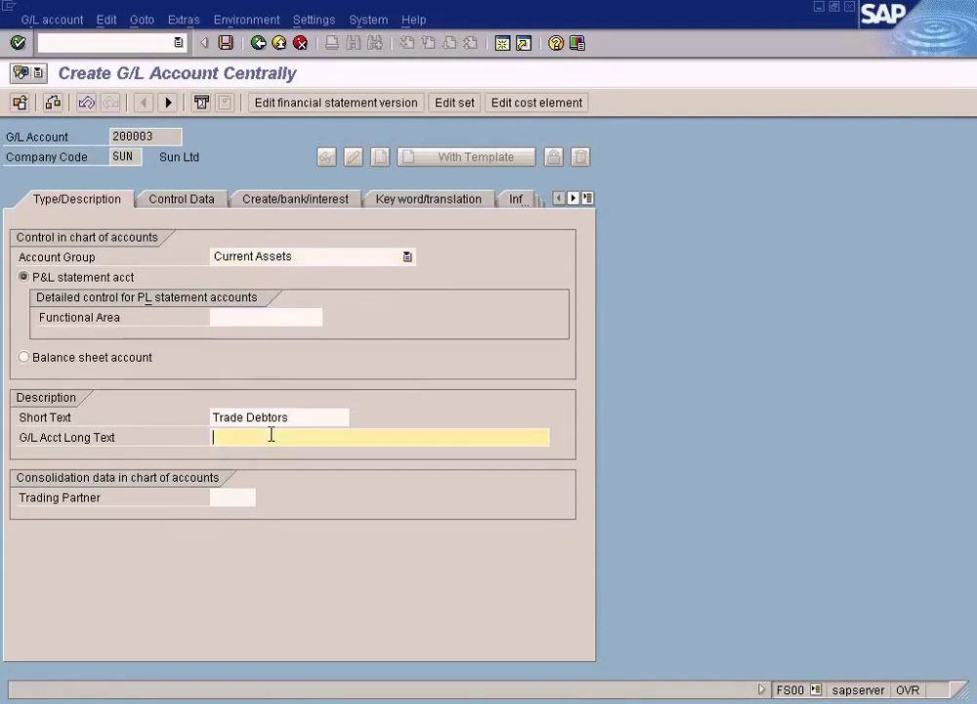
pyautogui.hotkey('ctrl', 'v')
pyautogui.click(55, 359)
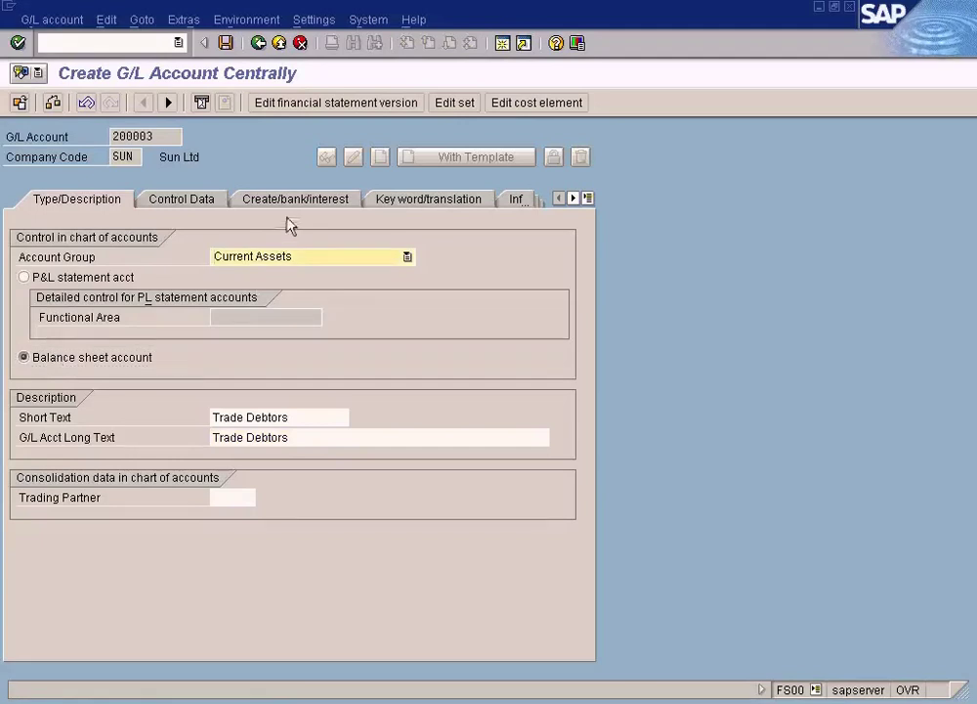
# - Make Trade Debtors a reconciliation account for the account type Customers in its control data
pyautogui.click(196, 201)
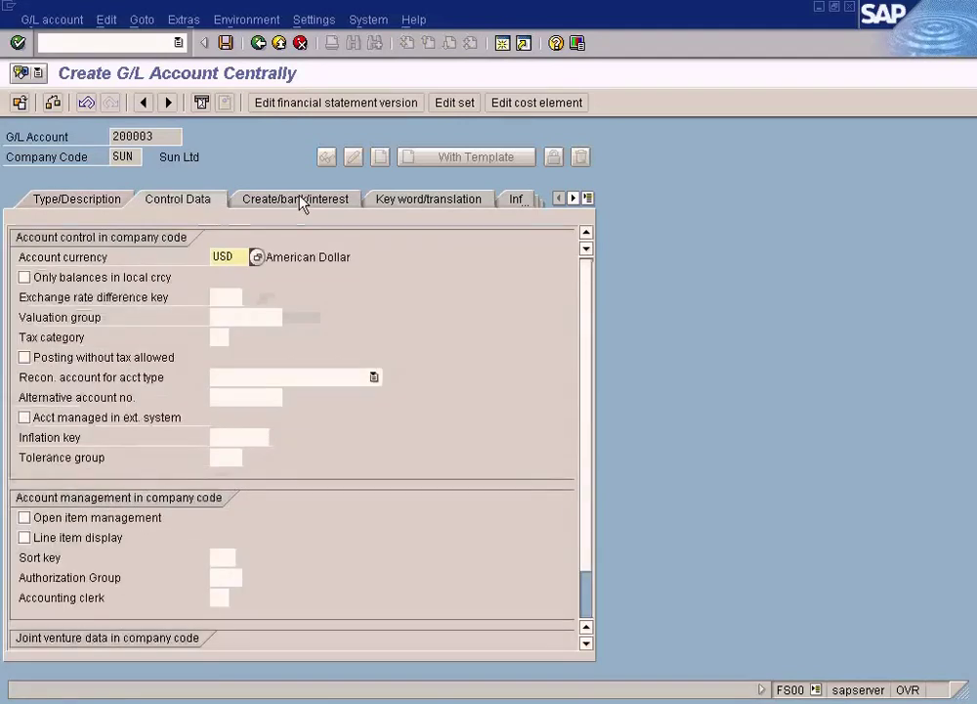
pyautogui.click(71, 201)
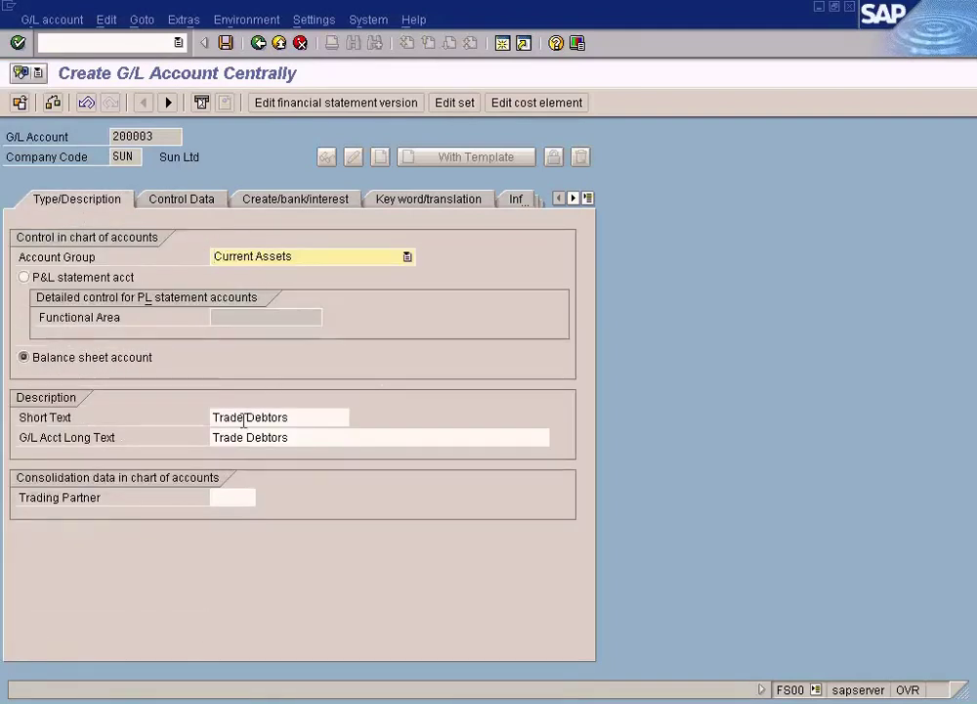
pyautogui.click(207, 205)
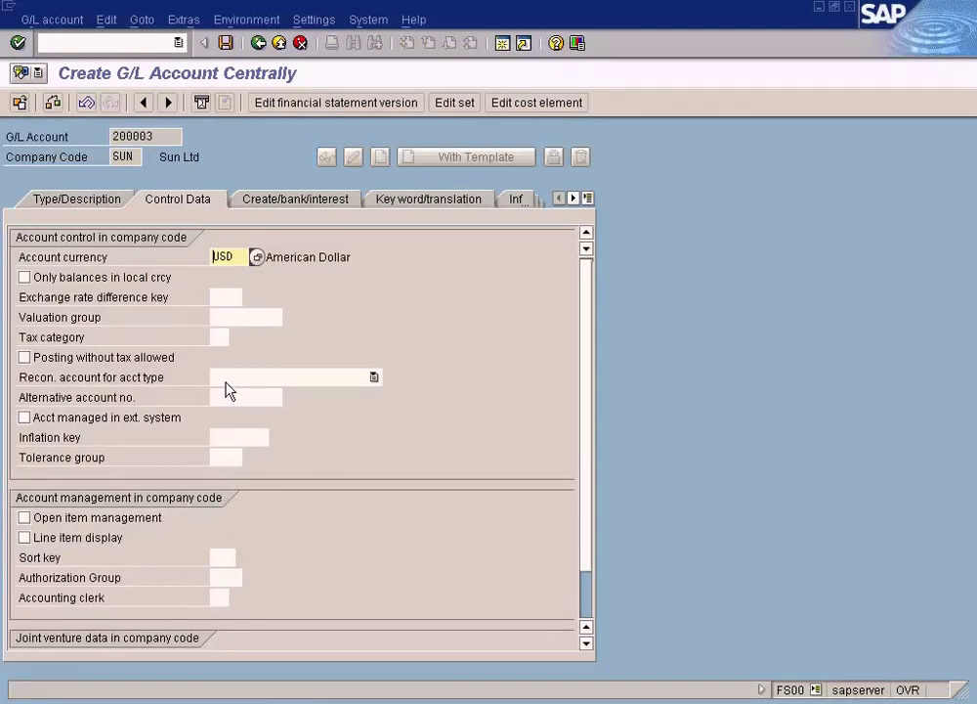
pyautogui.click(373, 379)
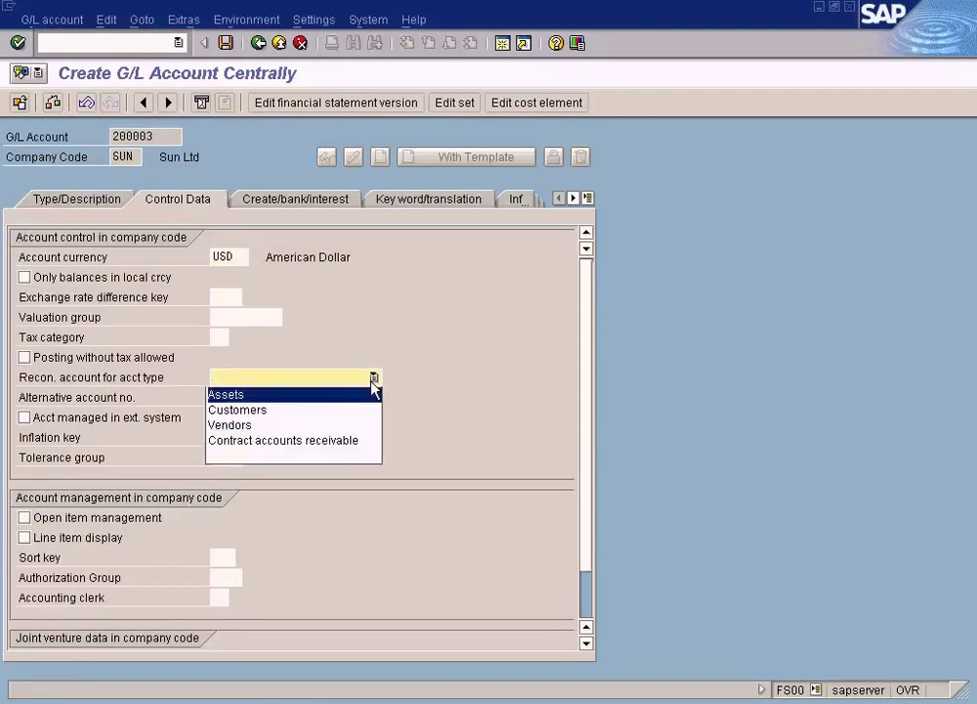
pyautogui.click(269, 411)
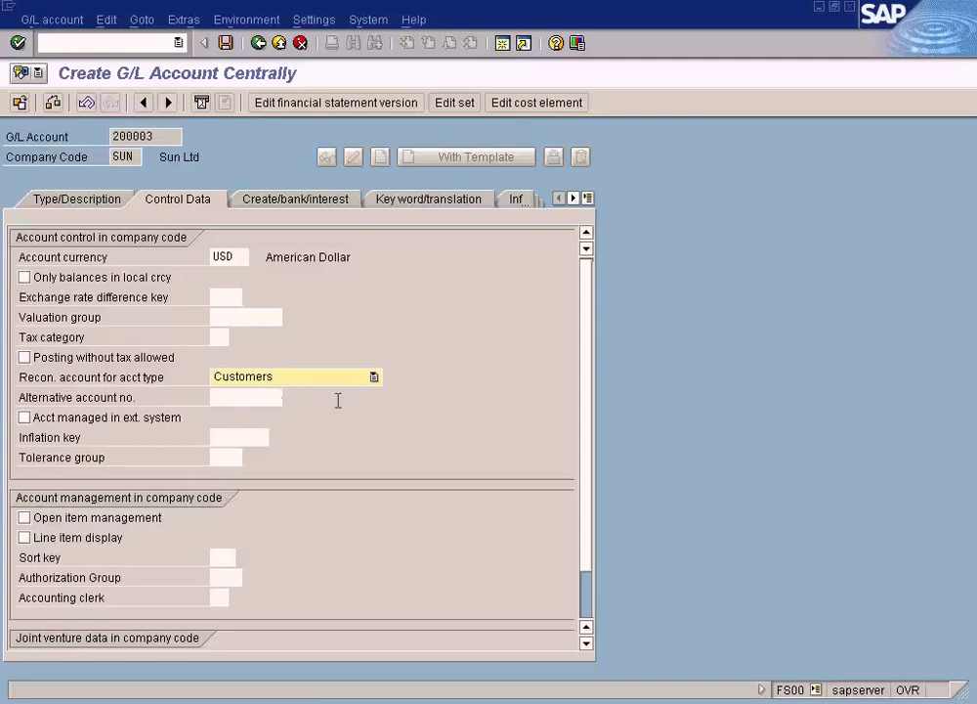
# - Assign field status group G067, Reconciliation accounts, to the Trade Debtors account and save it
pyautogui.click(309, 201)
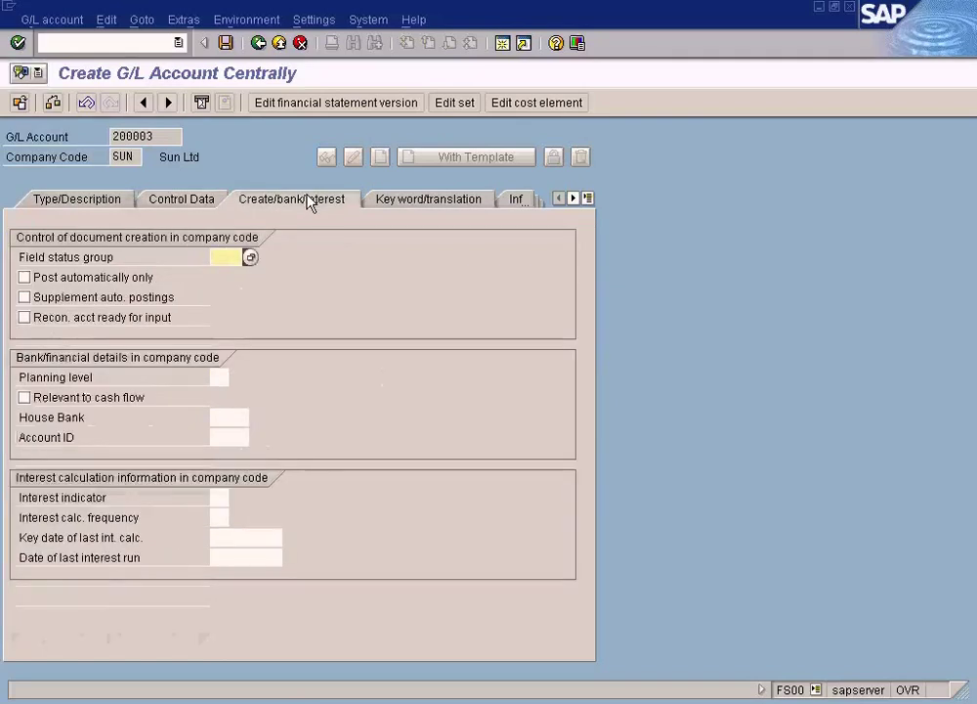
pyautogui.press('F4')
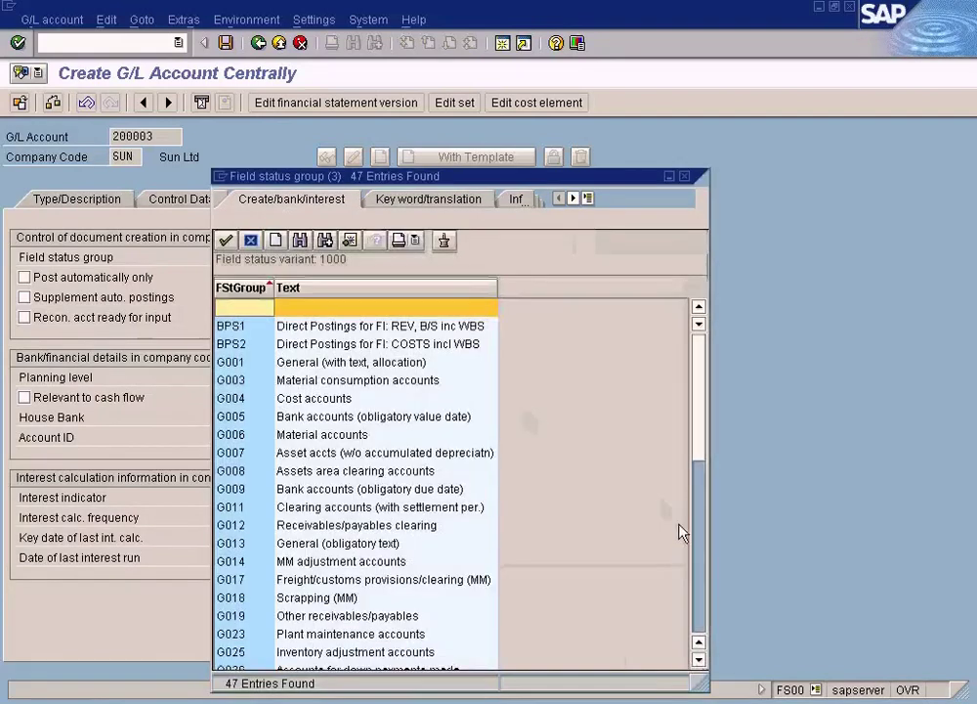
pyautogui.click(702, 608)
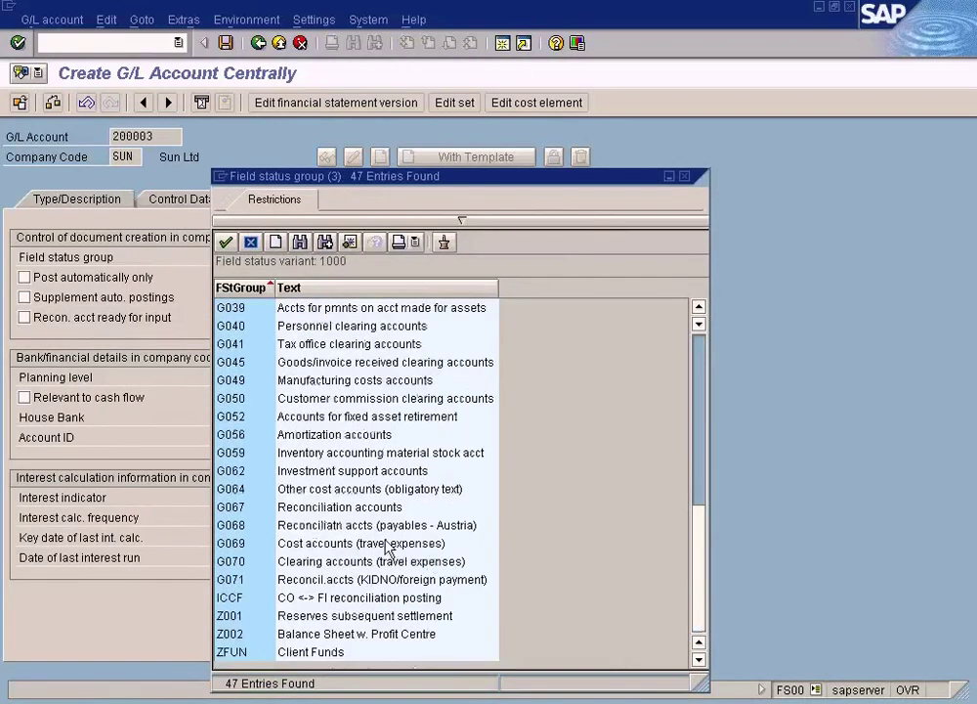
pyautogui.click(317, 510)
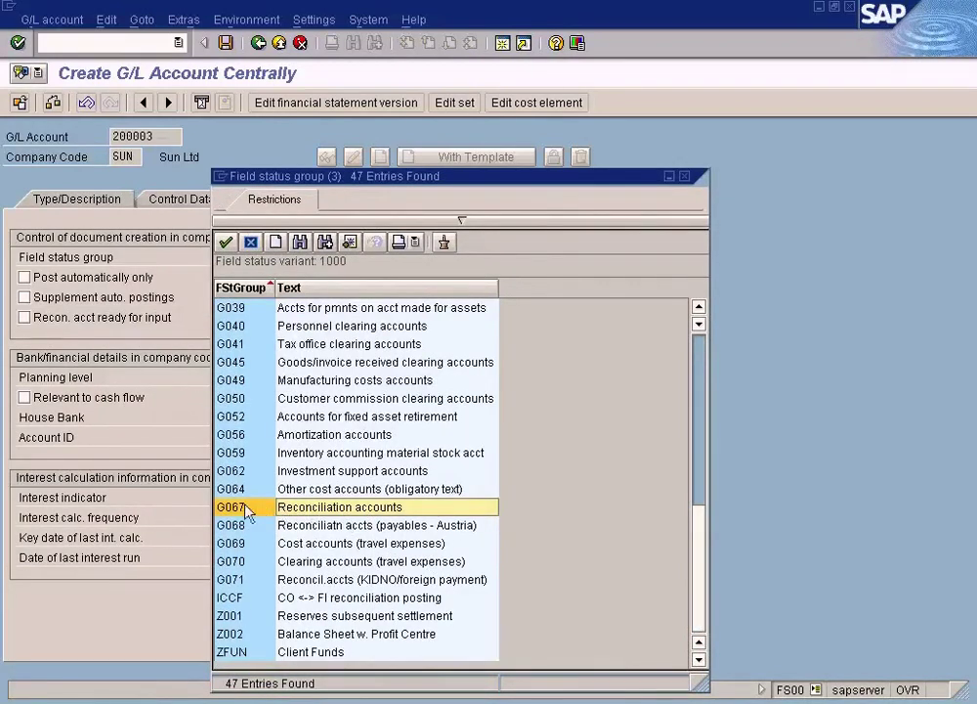
pyautogui.doubleClick(317, 513)
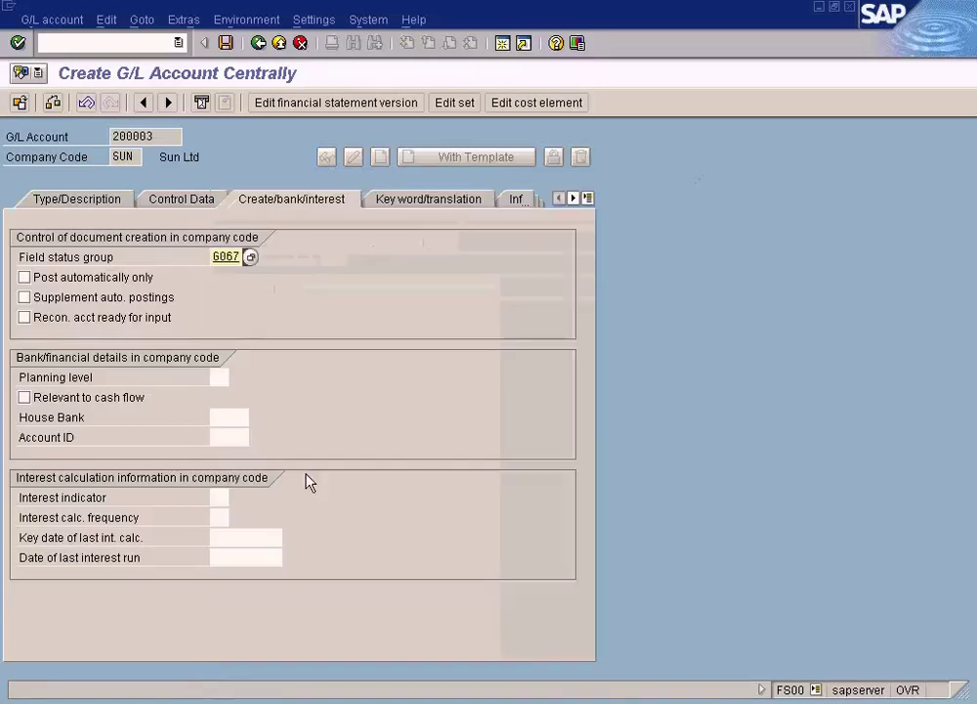
pyautogui.doubleClick(220, 263)
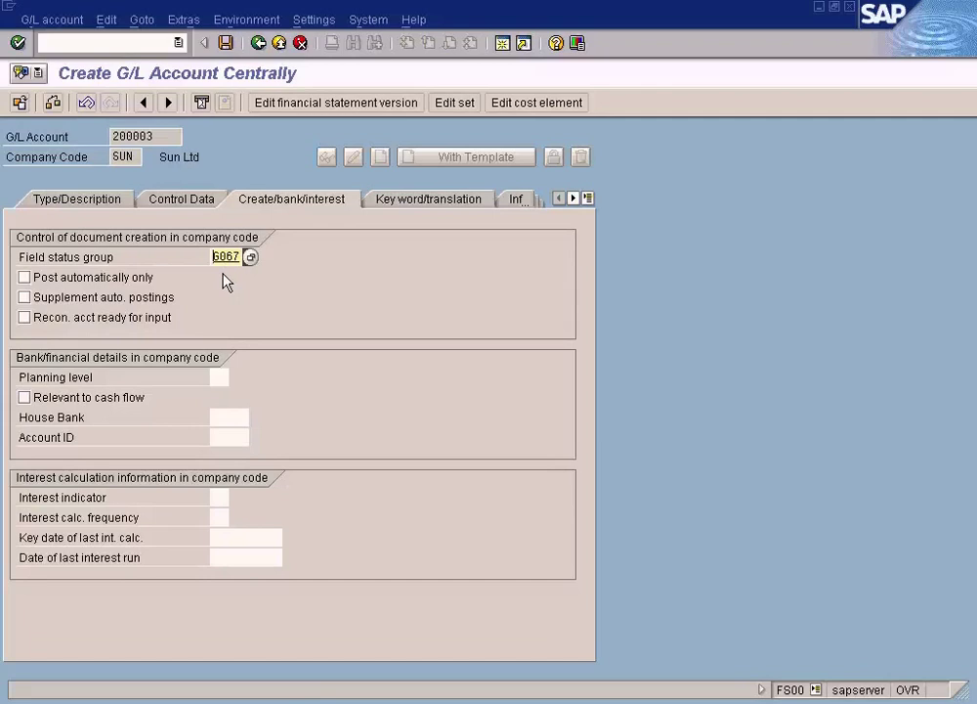
pyautogui.click(168, 205)
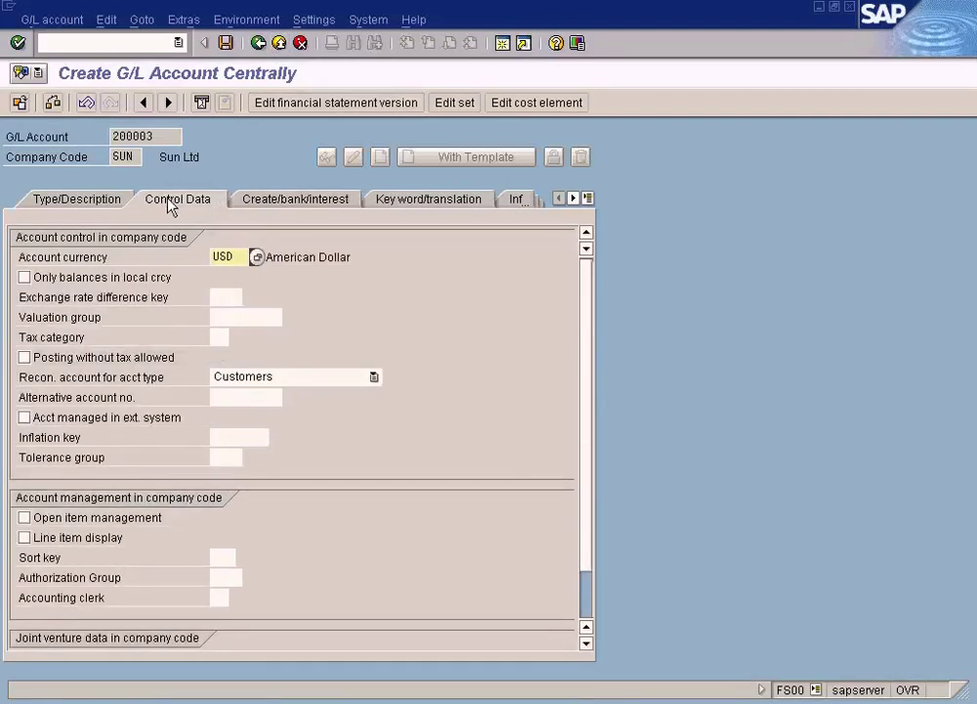
pyautogui.click(126, 203)
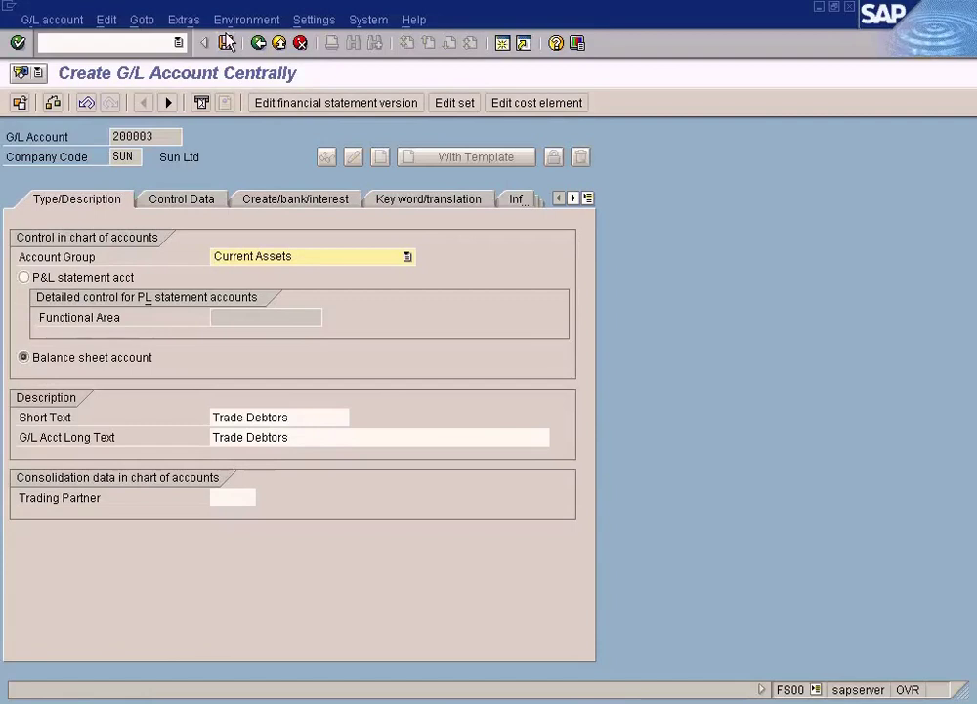
pyautogui.click(227, 43)
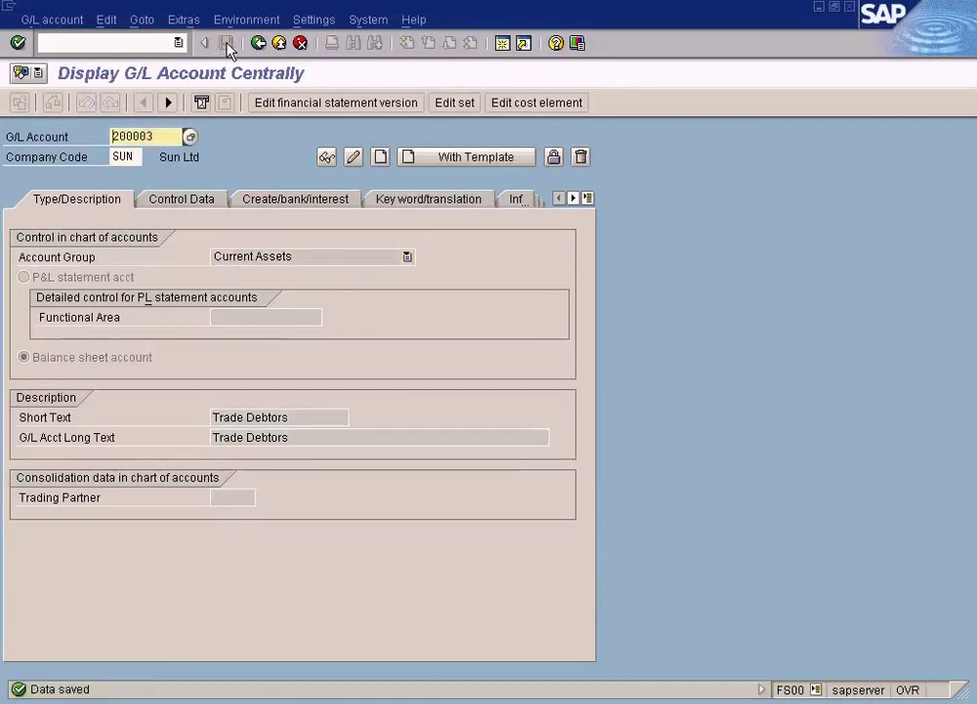
# - Check the long term liabilities in the Word balance sheet and copy 300000, the starting number of SUN's Long Term Liability group, in SAP
pyautogui.hotkey('alt', 'Tab')
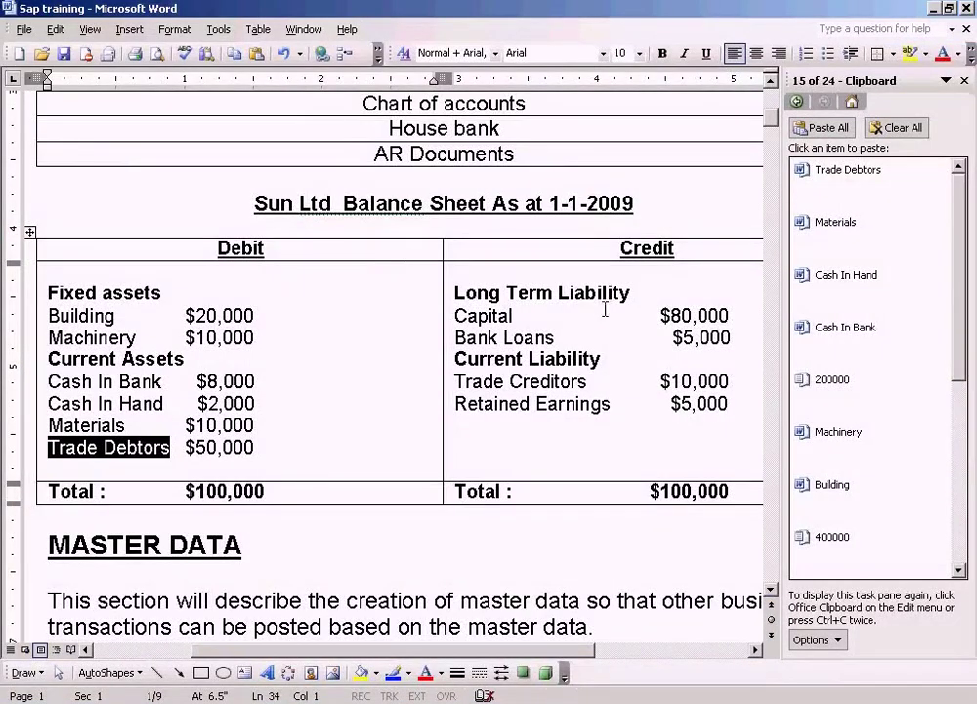
pyautogui.click(565, 305)
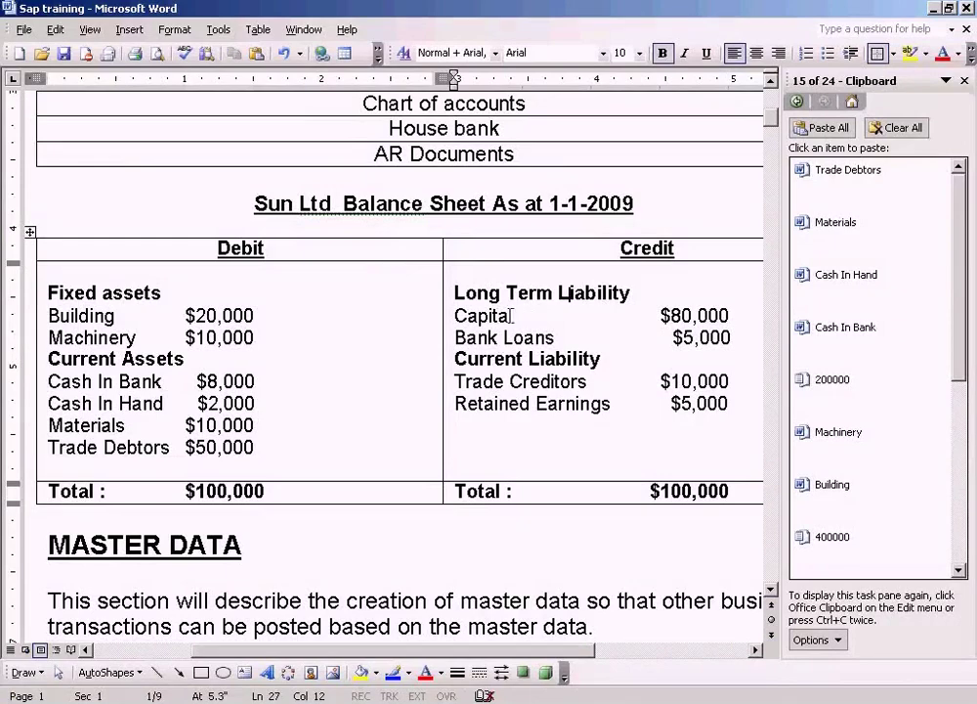
pyautogui.click(511, 314)
pyautogui.hotkey('alt', 'Tab')
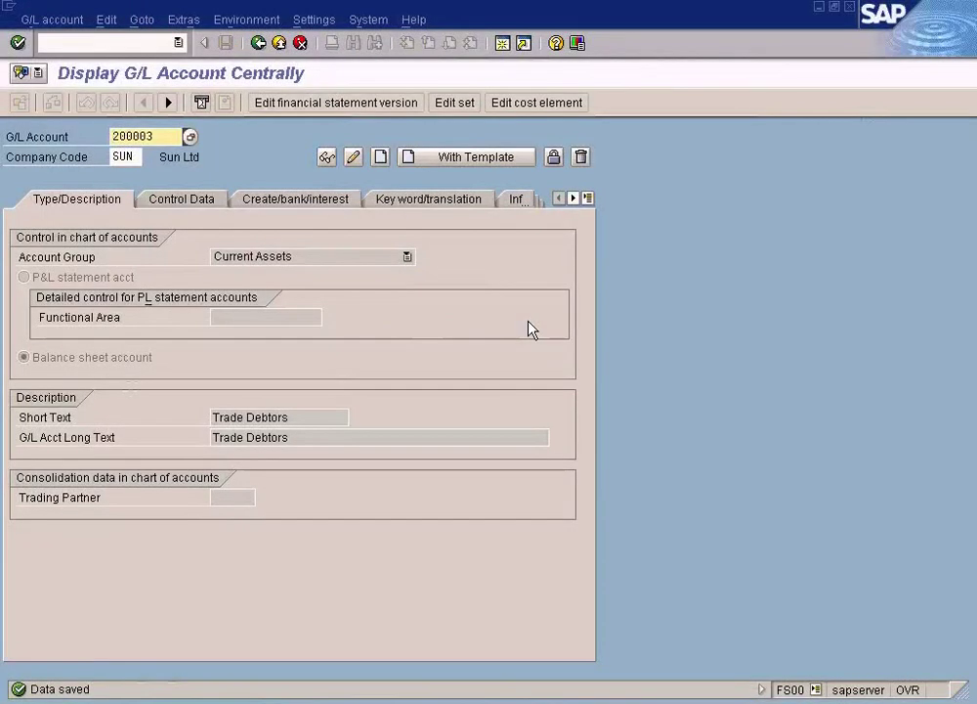
pyautogui.hotkey('alt', 'Tab')
pyautogui.click(528, 301)
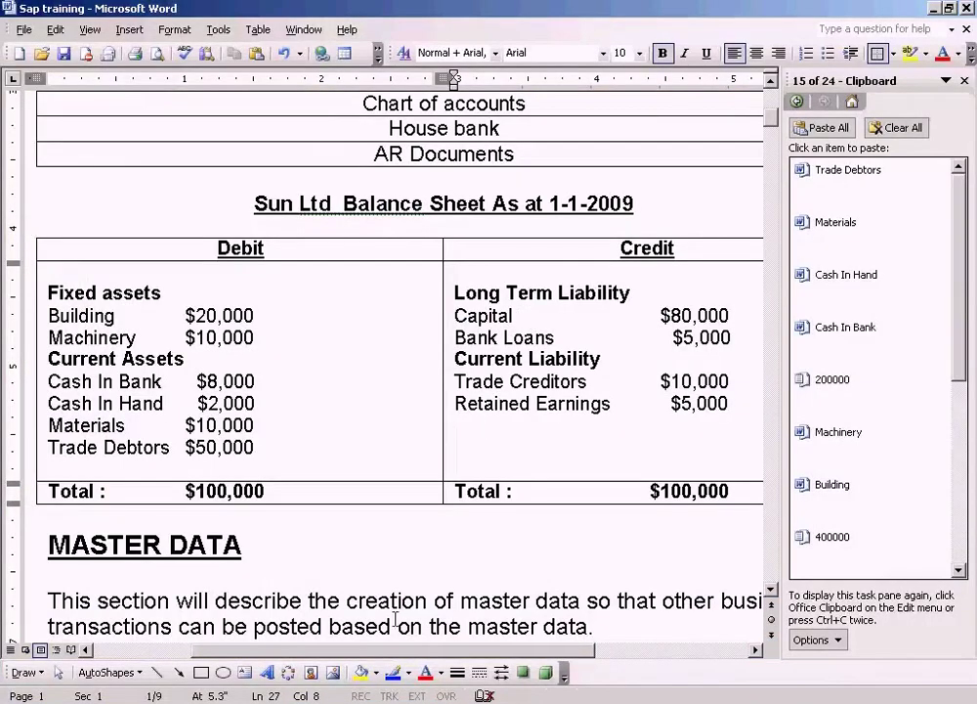
pyautogui.click(323, 701)
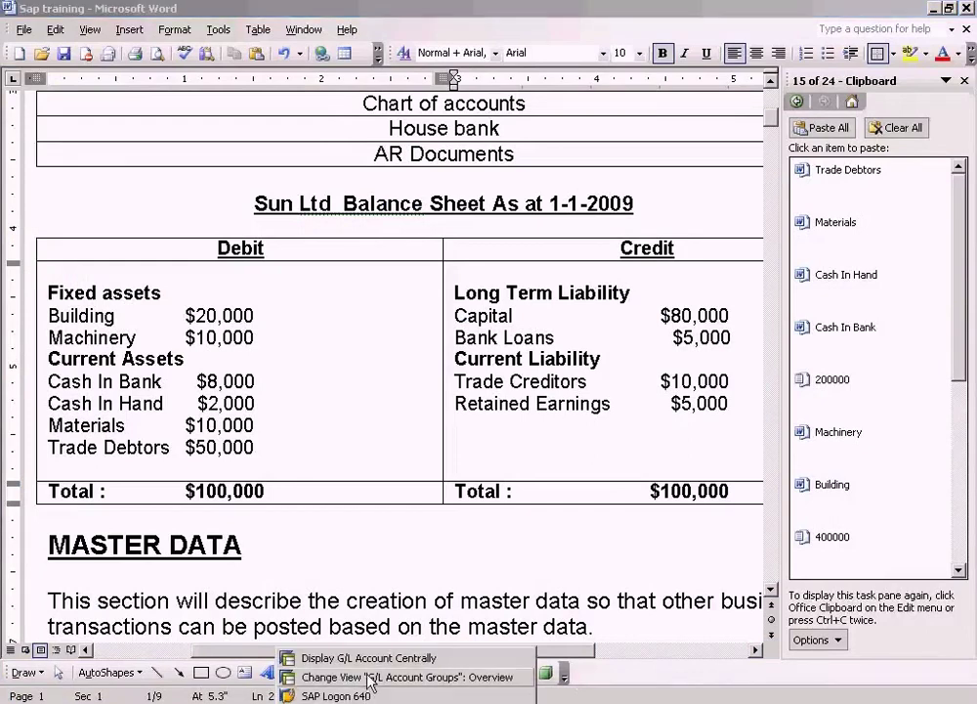
pyautogui.click(332, 677)
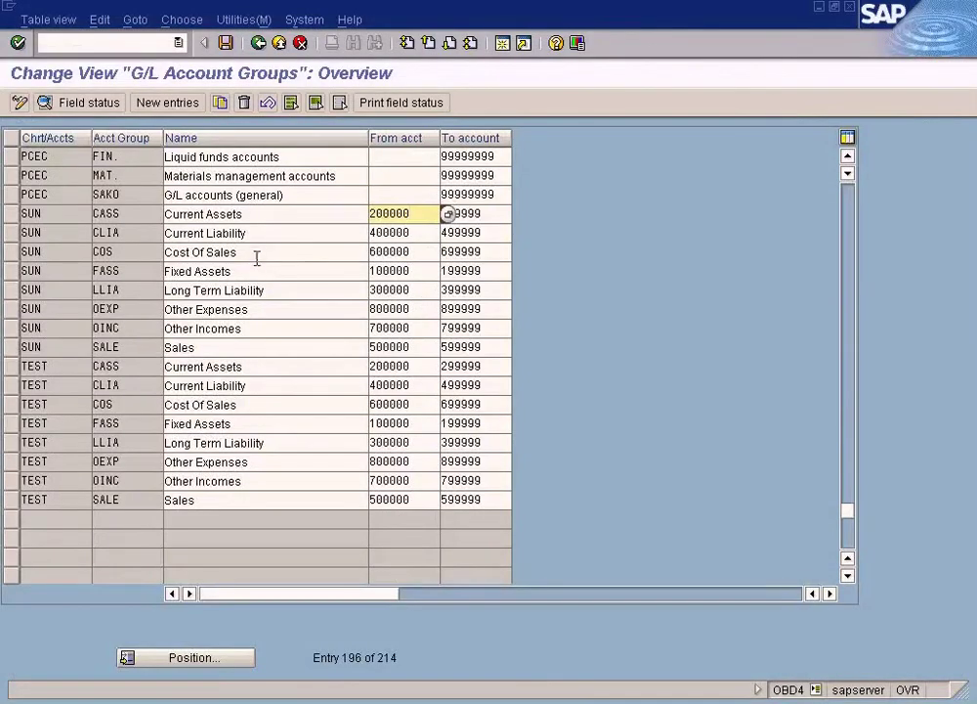
pyautogui.click(238, 290)
pyautogui.press('Tab')
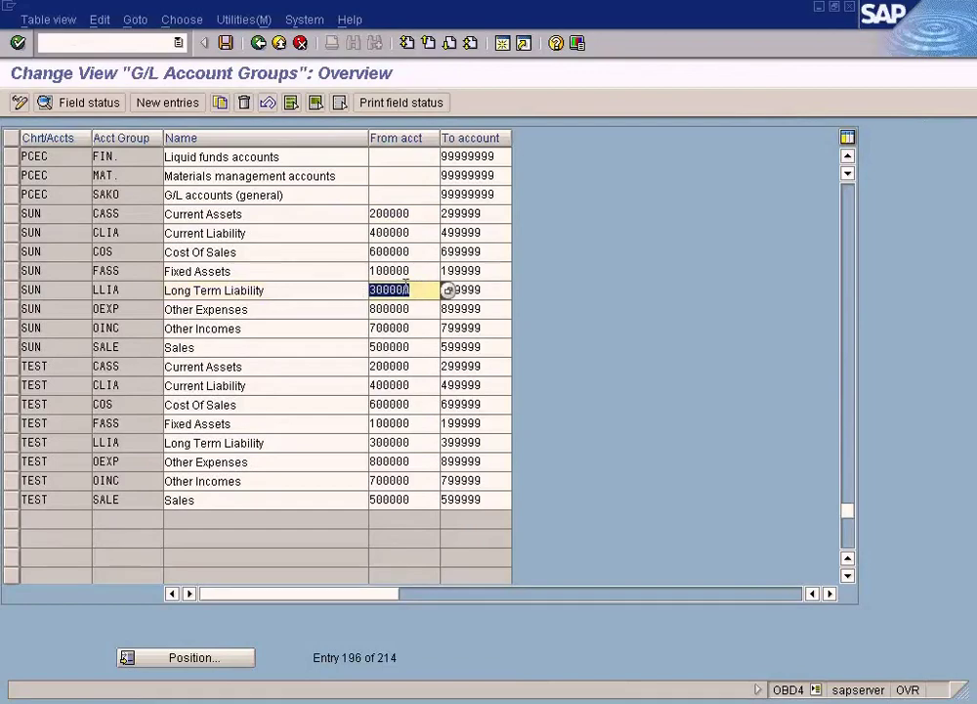
pyautogui.hotkey('ctrl', 'c')
# - Return to the central G/L account display and replace the account number with the copied 300000
pyautogui.hotkey('alt', 'Tab')
pyautogui.hotkey('alt', 'Tab')
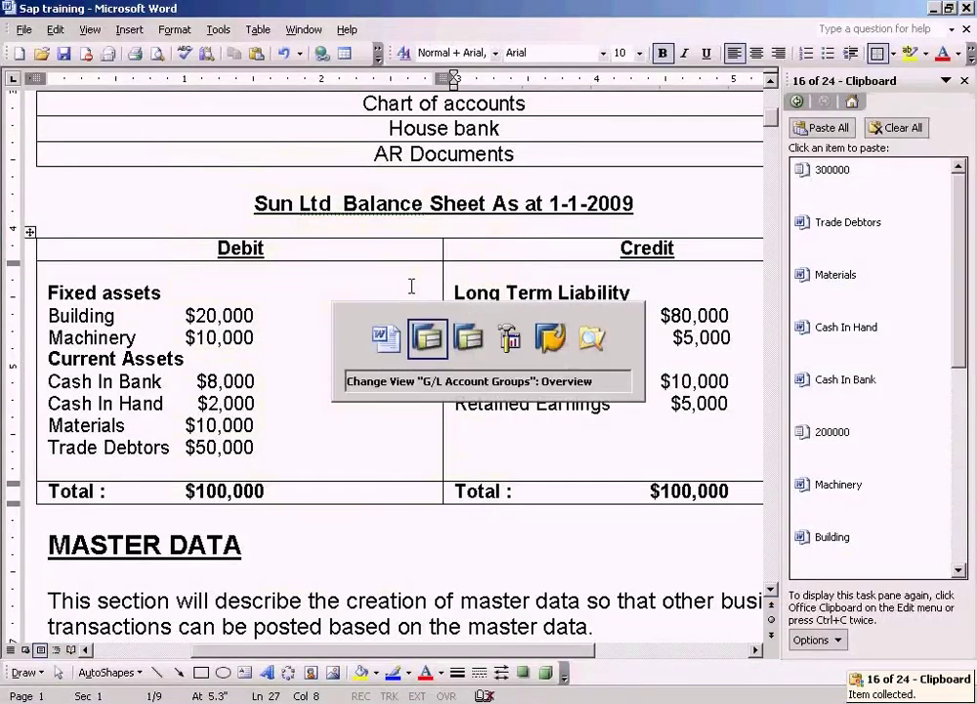
pyautogui.hotkey('alt', 'Tab')
pyautogui.moveTo(180, 136); pyautogui.dragTo(48, 128)
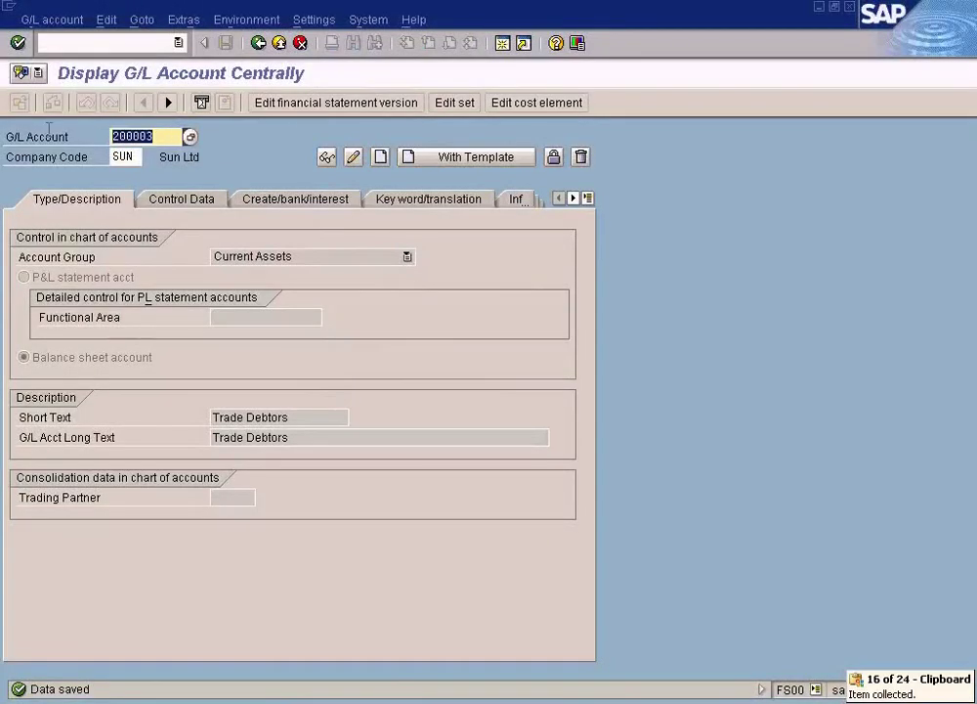
pyautogui.hotkey('ctrl', 'v')
pyautogui.click(202, 205)
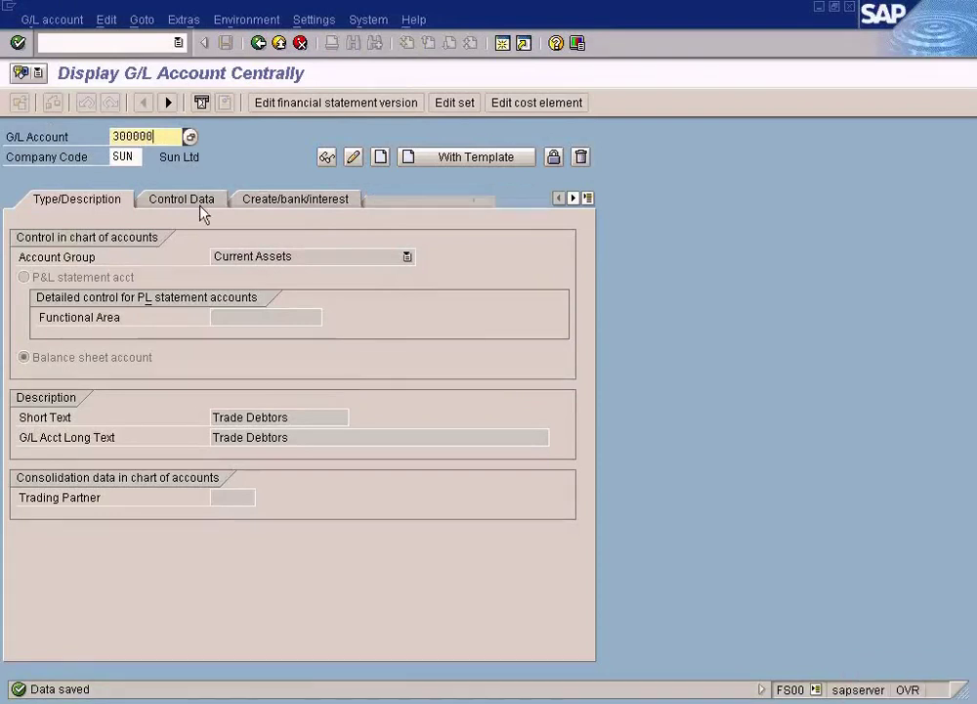
# - Start creating account 300000 for SUN as a balance sheet account in the Long Term Liability account group
pyautogui.click(86, 200)
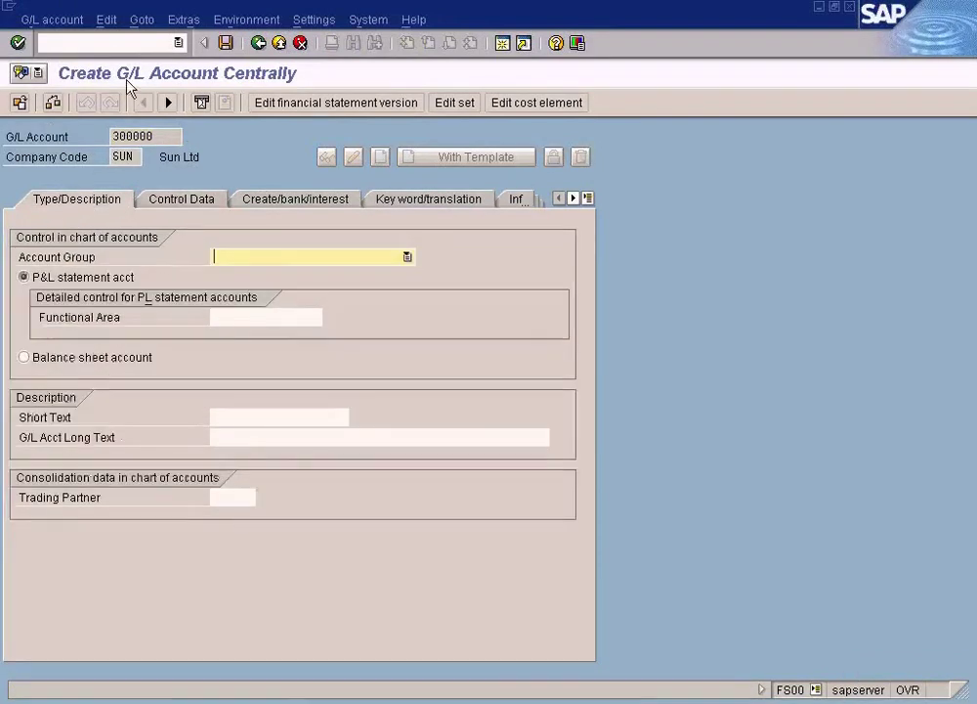
pyautogui.click(408, 257)
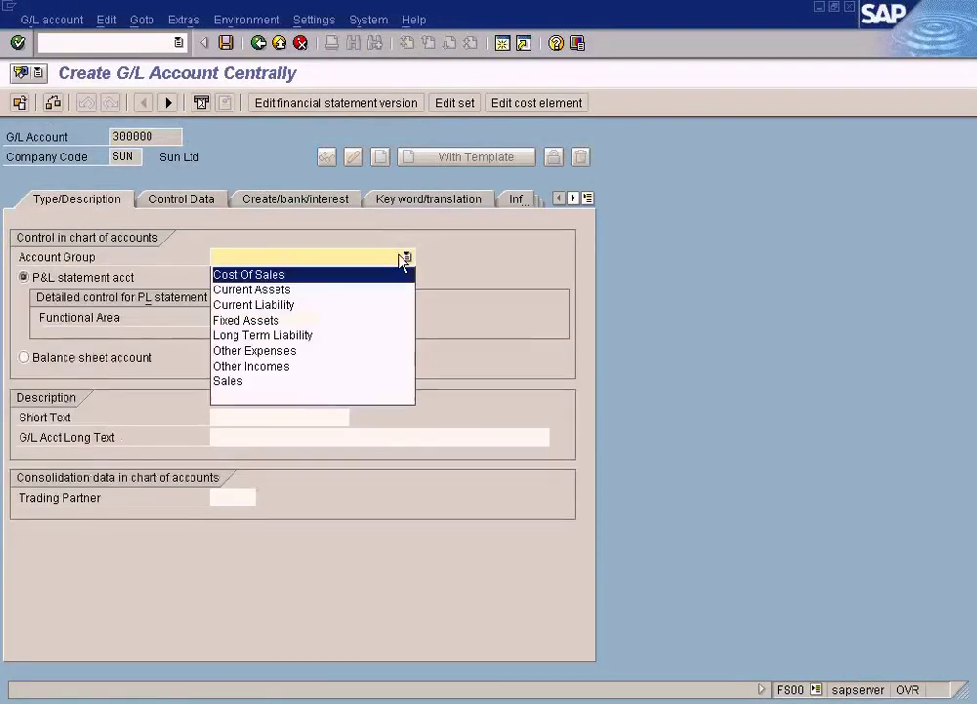
pyautogui.click(321, 335)
pyautogui.click(104, 360)
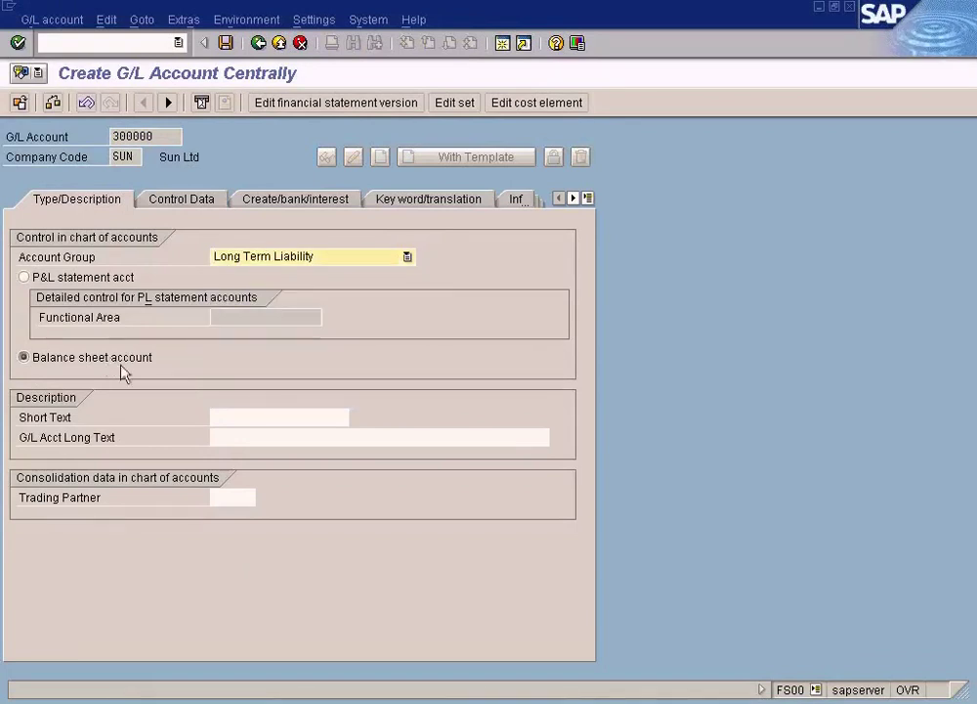
# - Copy Capital from the Word balance sheet and enter it as both the short and long text of account 300000
pyautogui.click(222, 416)
pyautogui.hotkey('alt', 'Tab')
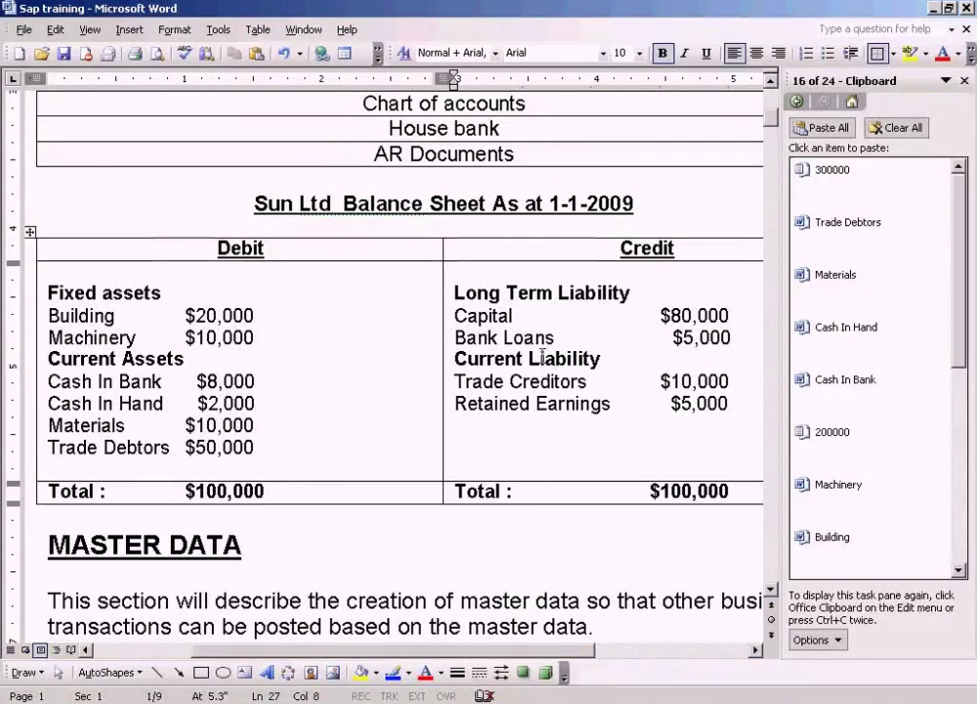
pyautogui.doubleClick(489, 318)
pyautogui.hotkey('ctrl', 'c')
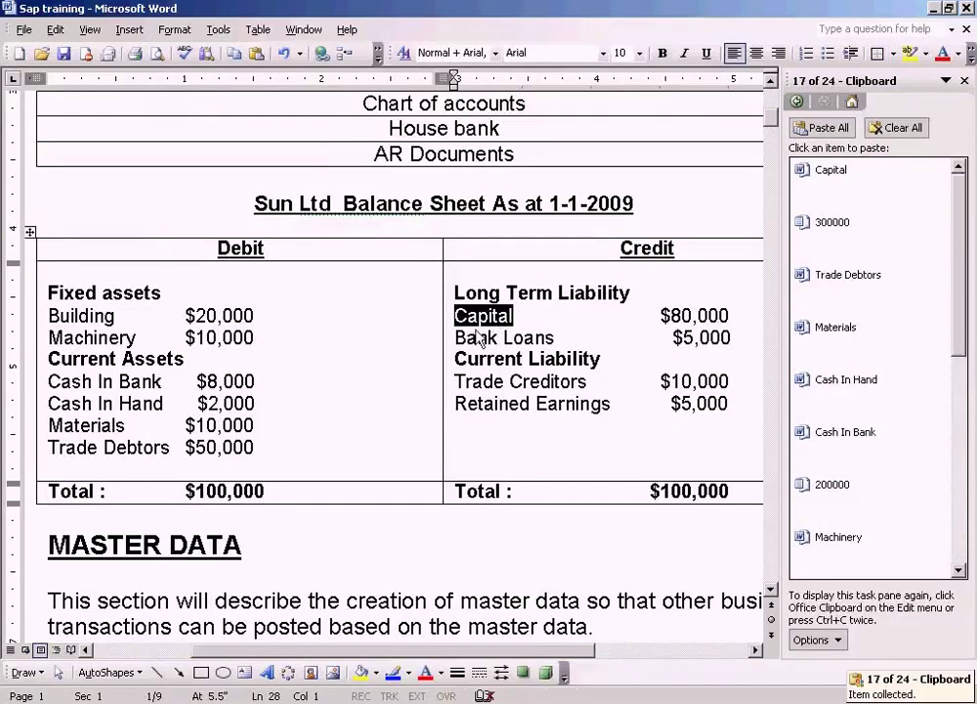
pyautogui.hotkey('alt', 'Tab')
pyautogui.hotkey('ctrl', 'v')
pyautogui.click(289, 437)
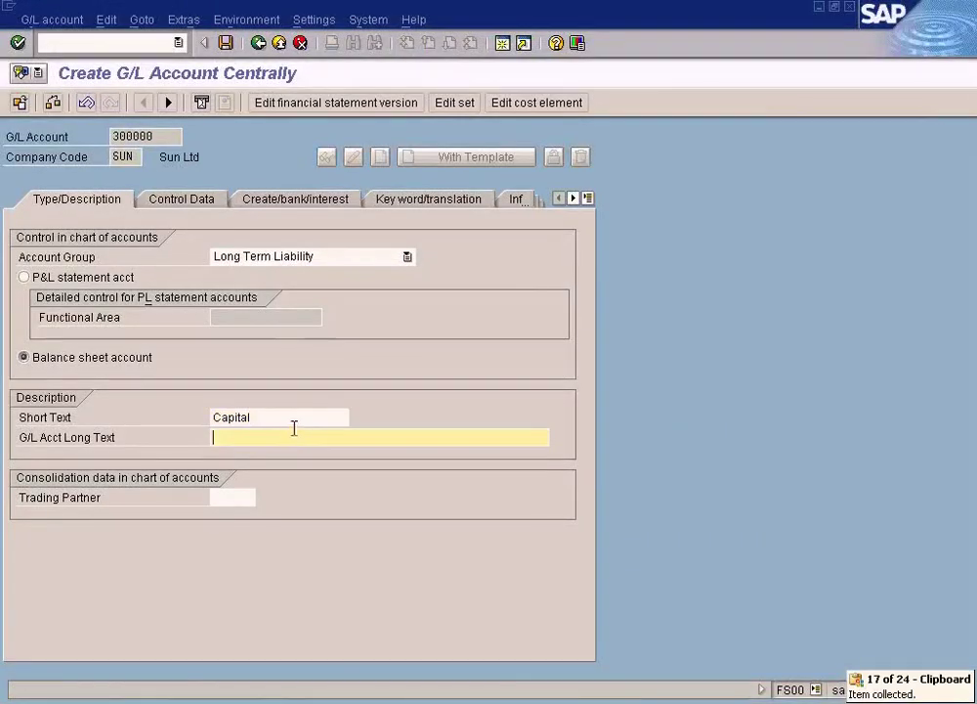
pyautogui.hotkey('ctrl', 'v')
# - Assign field status group G001, General (with text, allocation), to the Capital account and save it despite warnings
pyautogui.click(298, 200)
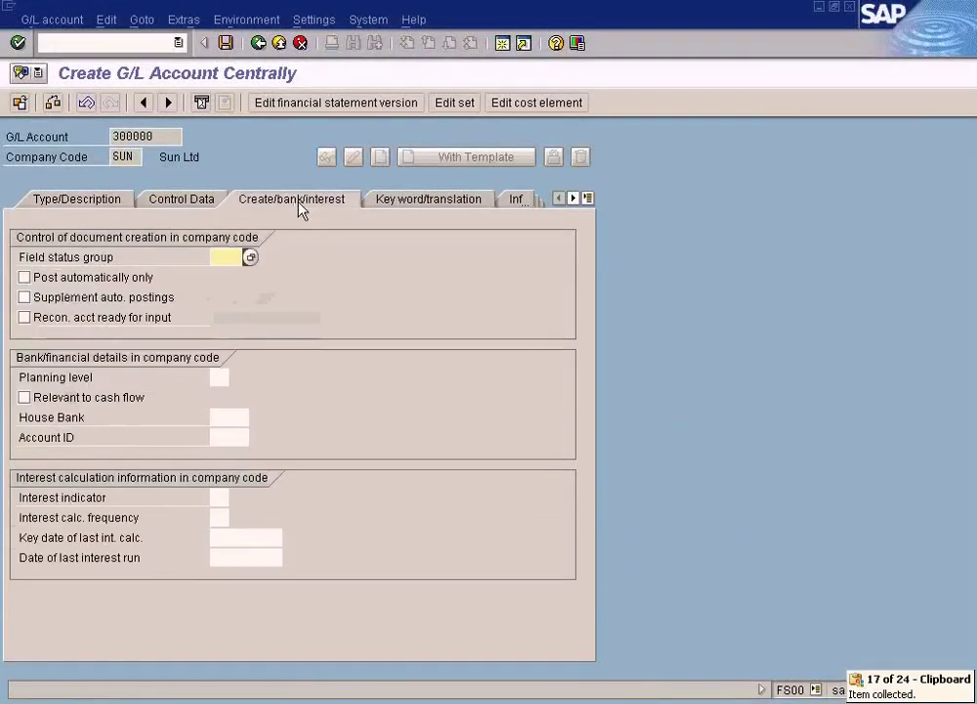
pyautogui.click(250, 256)
pyautogui.press('F4')
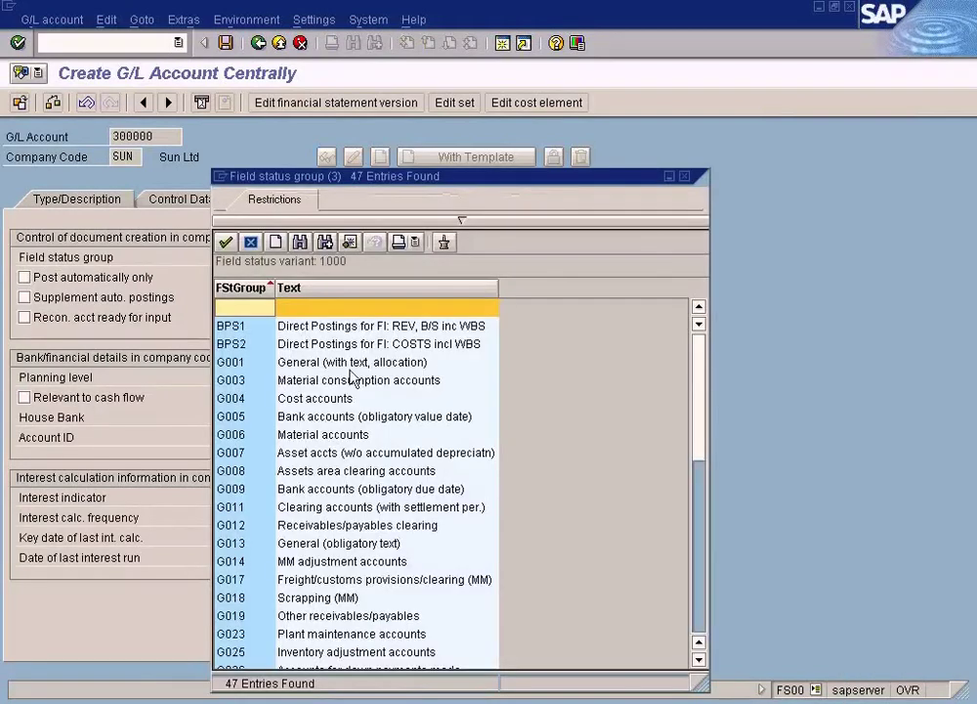
pyautogui.click(305, 363)
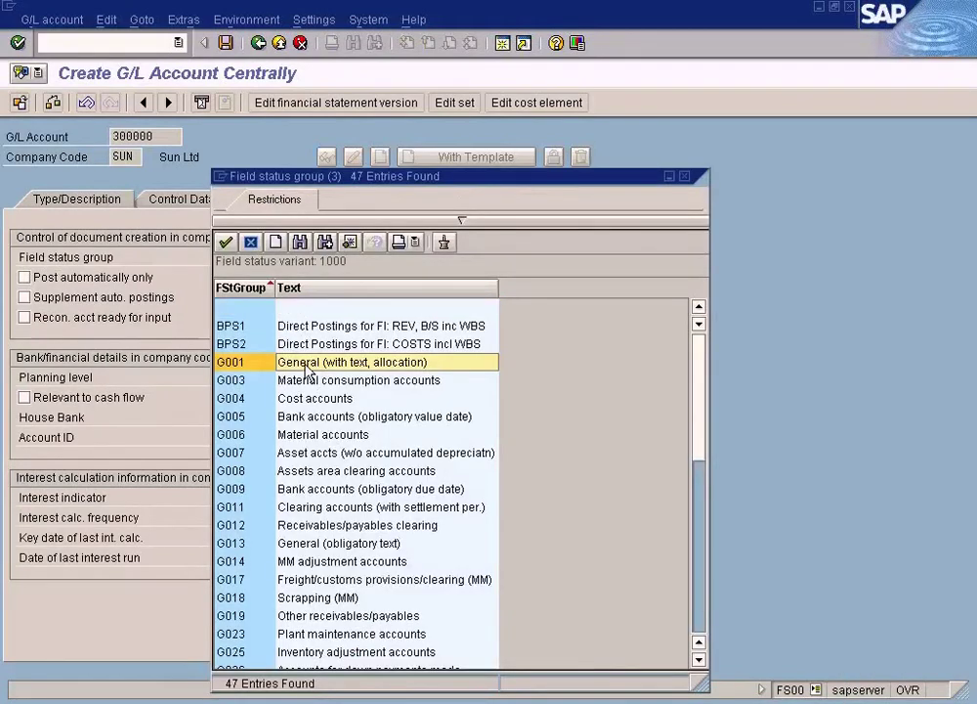
pyautogui.doubleClick(305, 364)
pyautogui.click(226, 43)
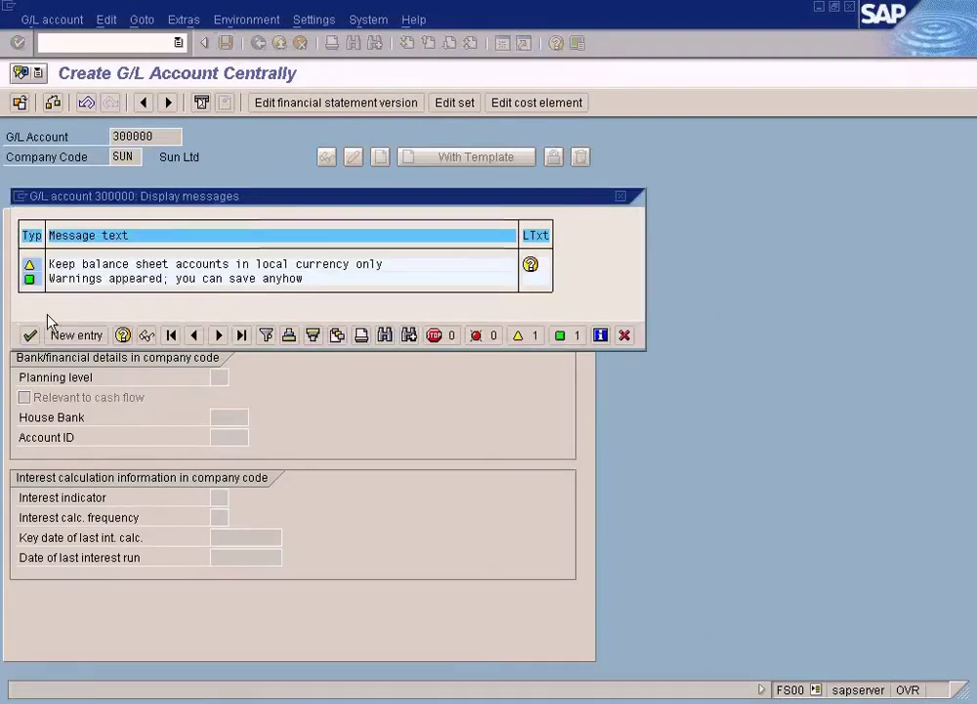
pyautogui.click(30, 336)
# - Switch to the Word balance sheet and copy the account name Bank Loans
pyautogui.hotkey('alt', 'Tab')
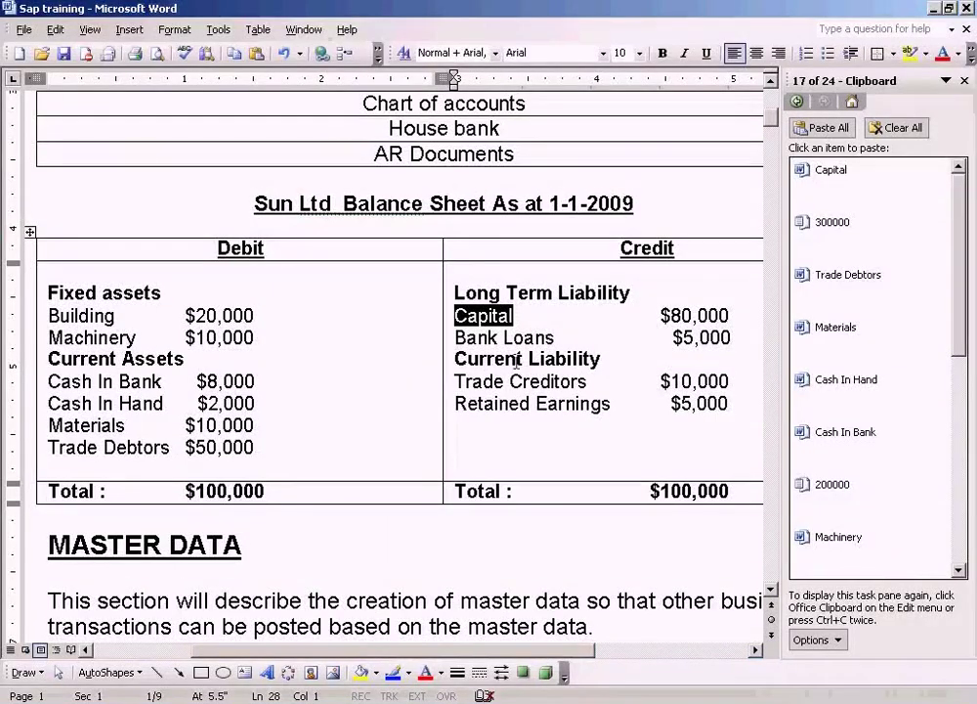
pyautogui.moveTo(555, 337); pyautogui.dragTo(461, 342)
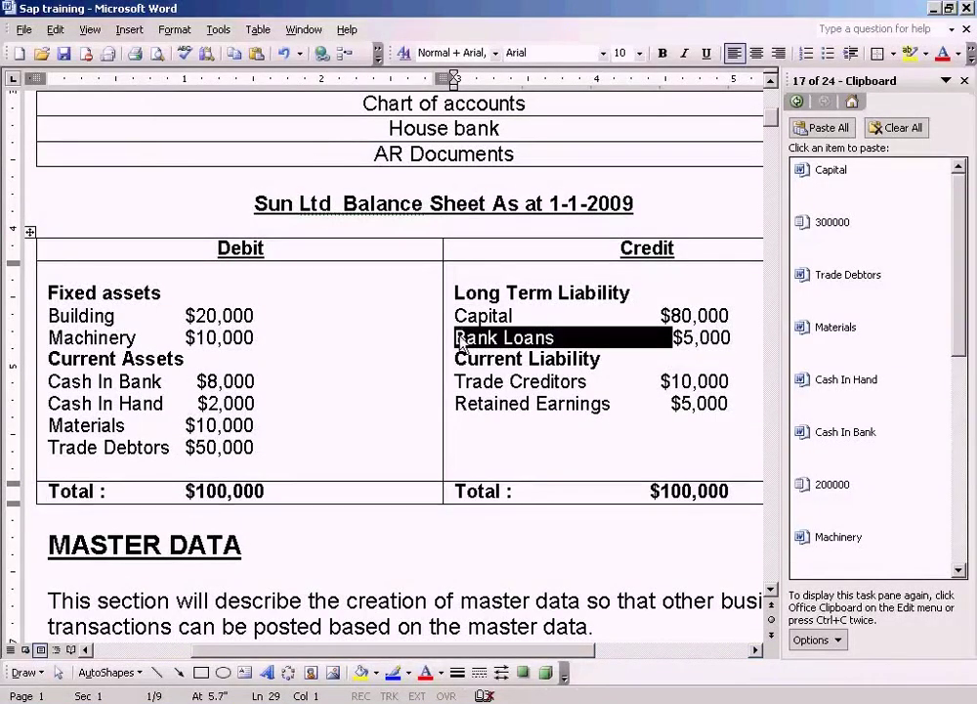
pyautogui.hotkey('ctrl', 'c')
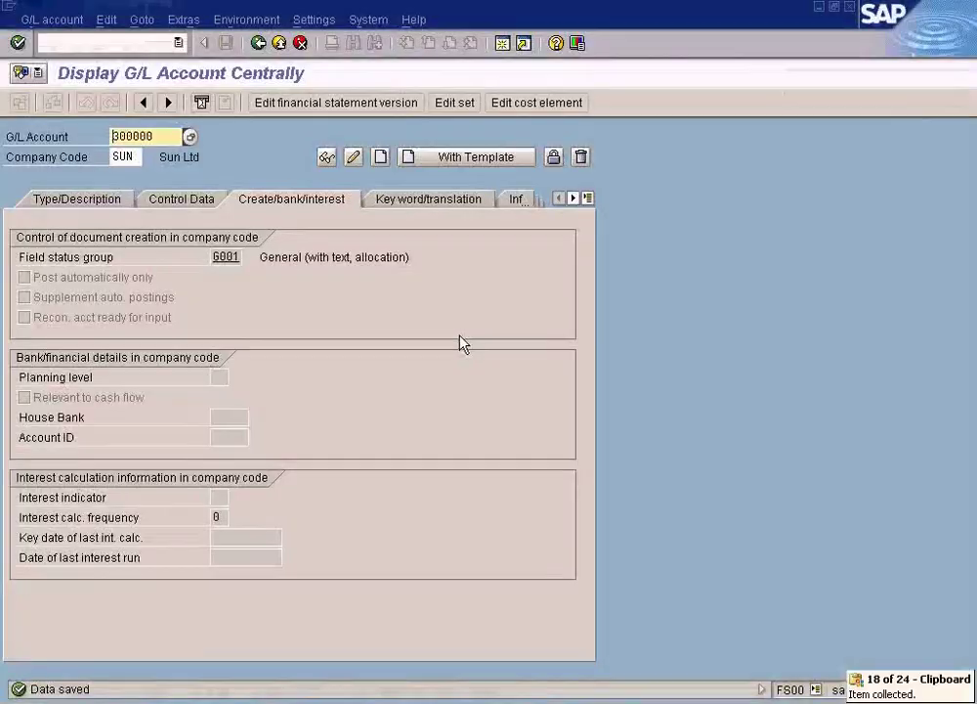
# - In SAP, start creating account 300001 for SUN and put it in the Long Term Liability account group
pyautogui.click(111, 201)
pyautogui.write('1')
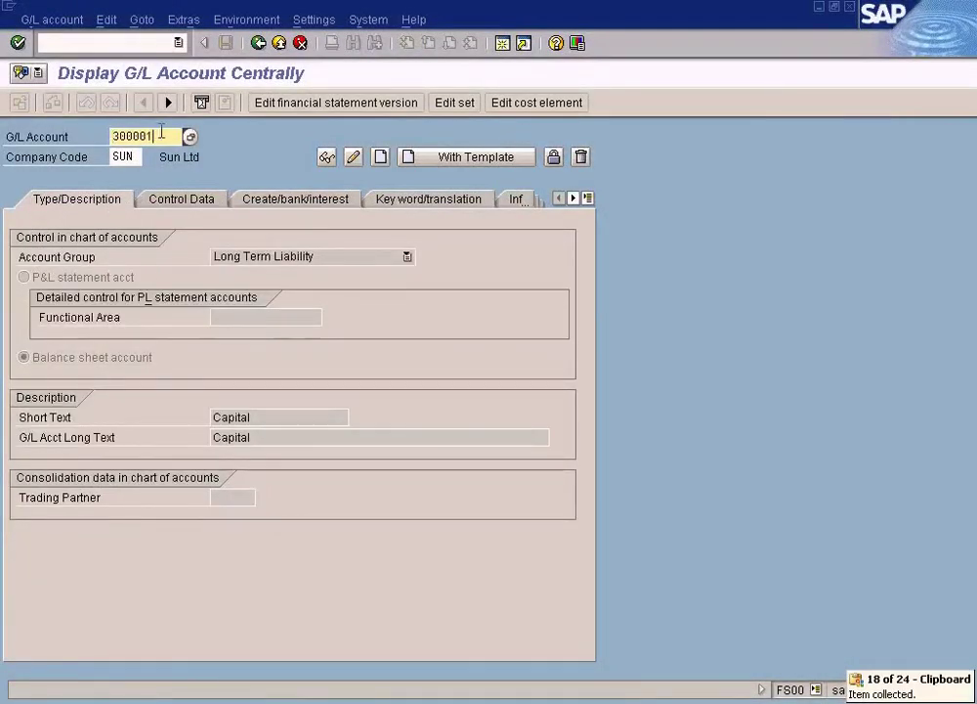
pyautogui.click(52, 20)
pyautogui.click(58, 66)
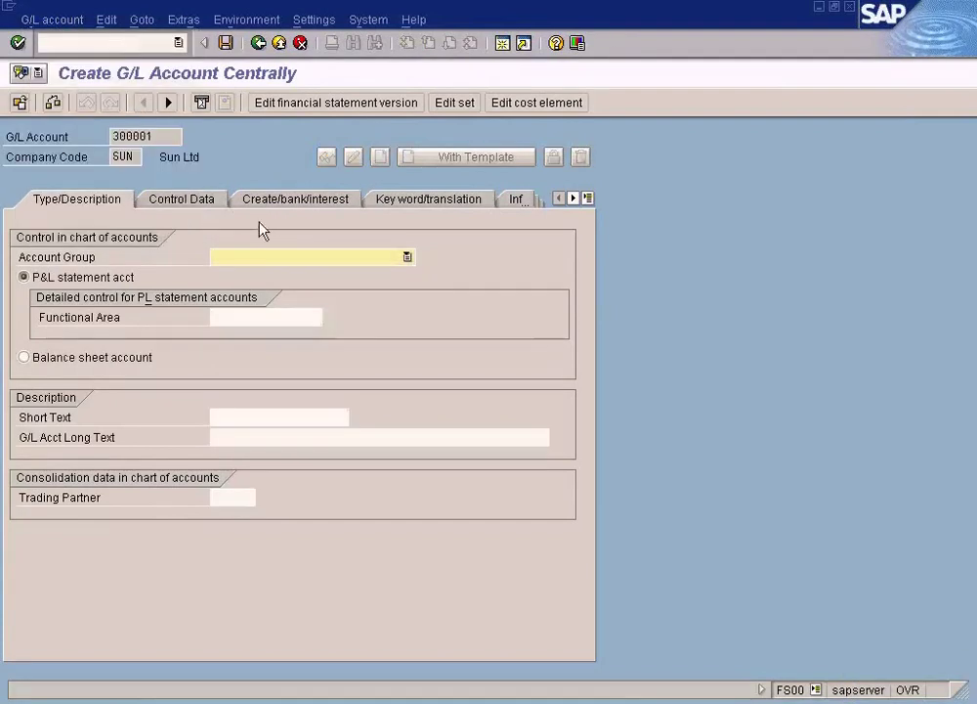
pyautogui.click(320, 259)
pyautogui.click(291, 338)
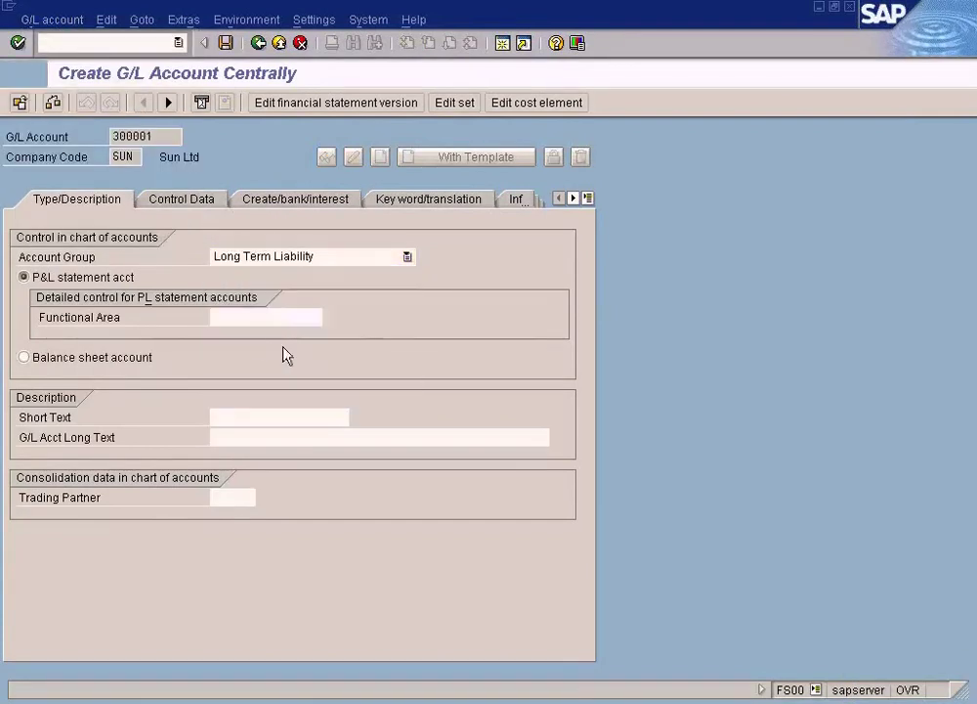
# - Enter Bank Loans as both the short text and the long text of account 300001
pyautogui.click(265, 419)
pyautogui.write('Bank Loans')
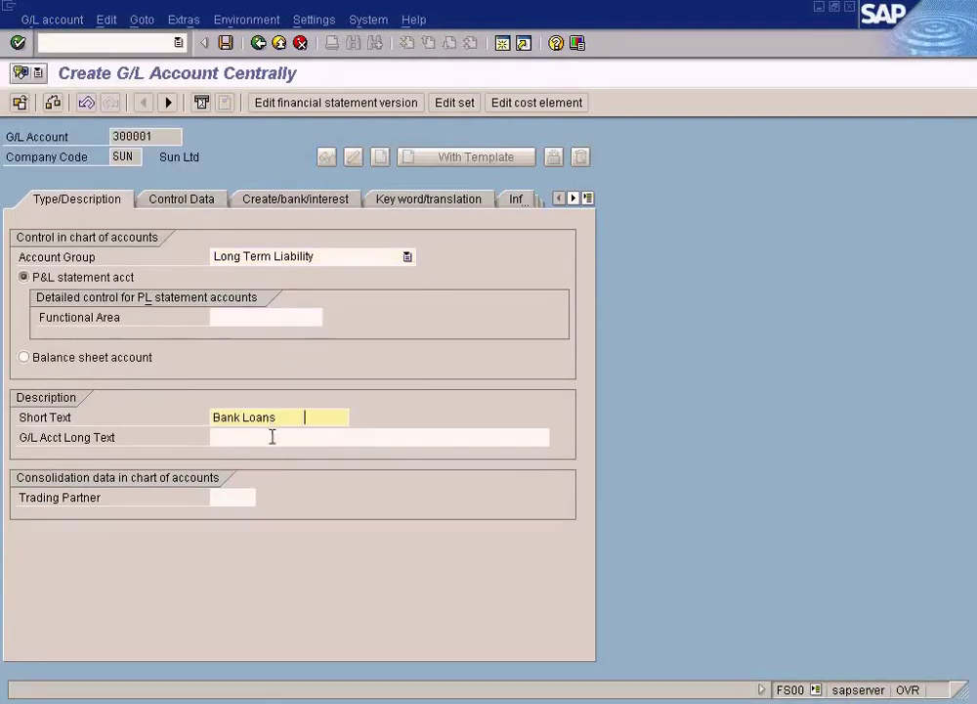
pyautogui.click(271, 436)
pyautogui.write('Bank Loans')
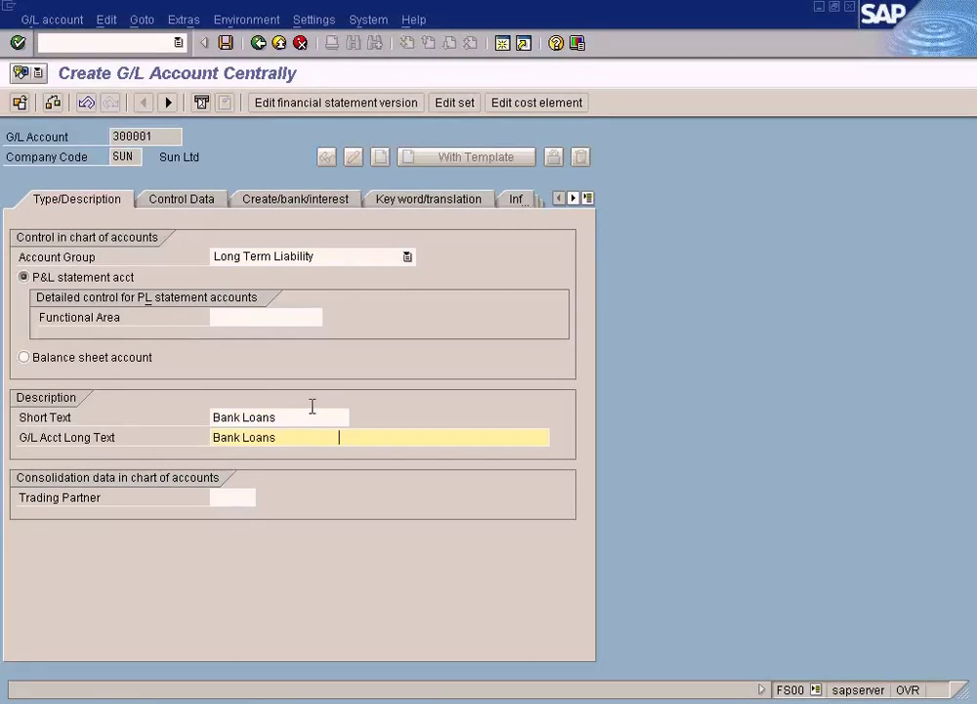
# - Assign field status group G001, General (with text, allocation), to the Bank Loans account and save it
pyautogui.click(281, 205)
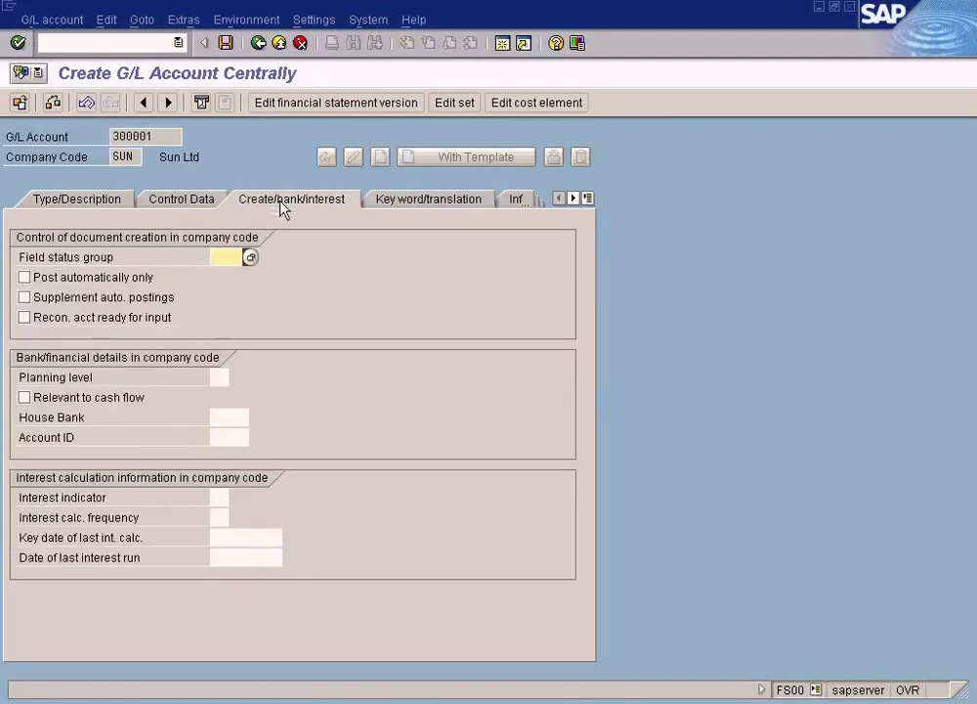
pyautogui.click(250, 257)
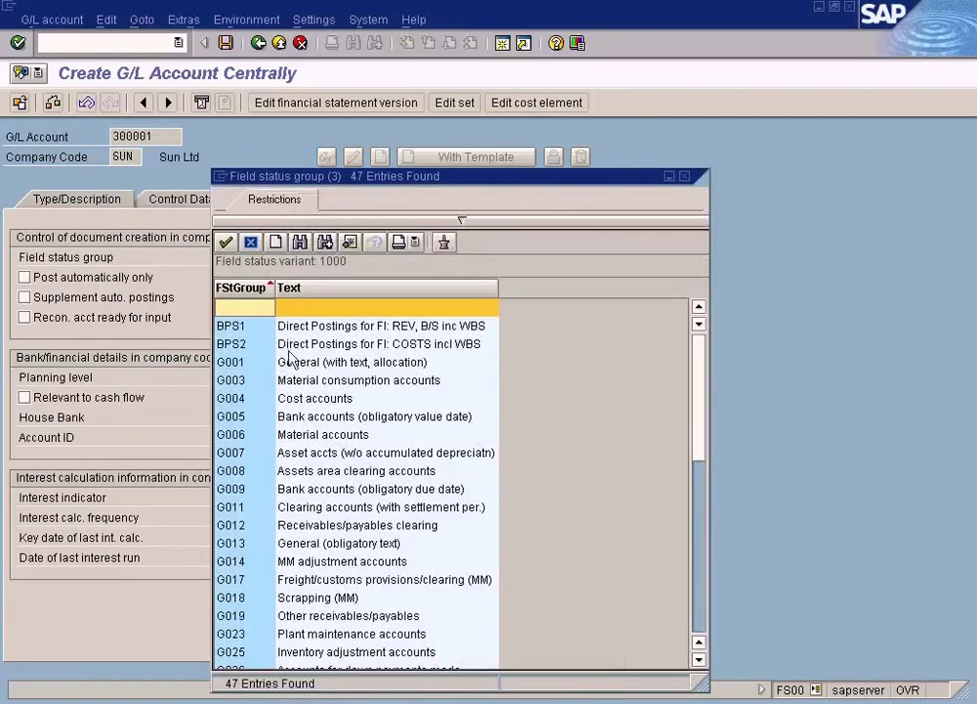
pyautogui.doubleClick(322, 363)
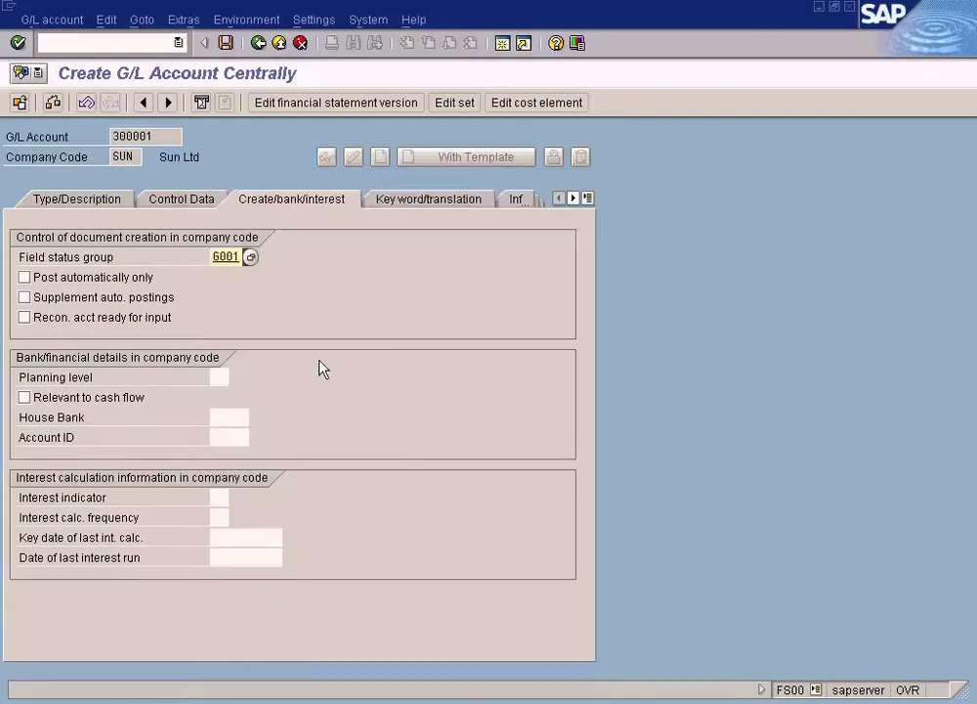
pyautogui.click(225, 43)
# - Copy the account name Trade Creditors from the current liabilities in the Word balance sheet
pyautogui.hotkey('alt', 'Tab')
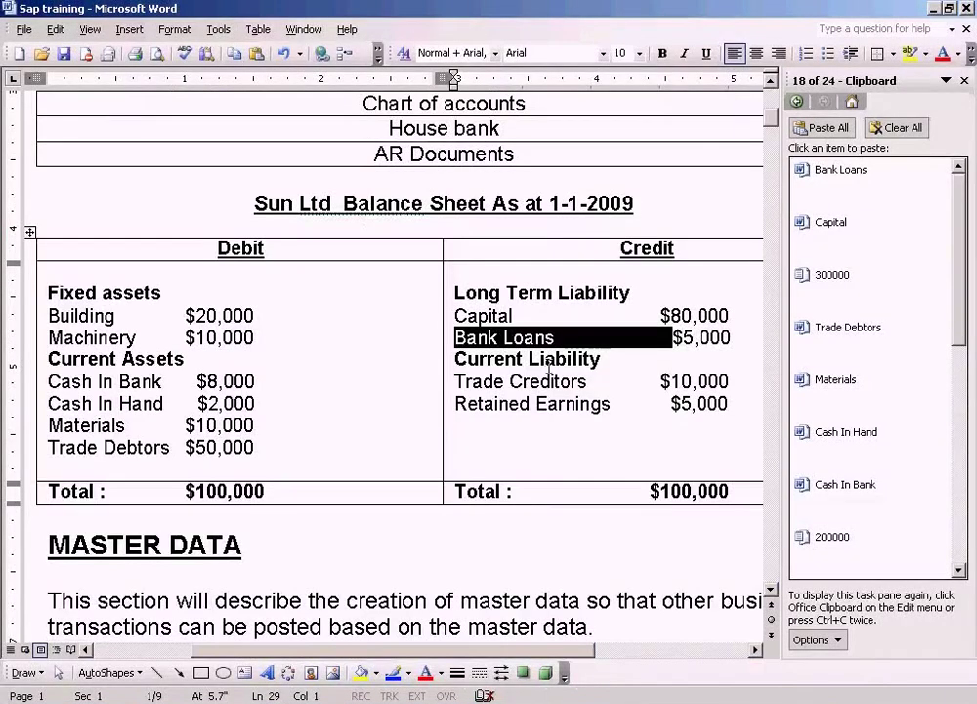
pyautogui.moveTo(535, 379); pyautogui.dragTo(475, 381)
pyautogui.hotkey('ctrl', 'c')
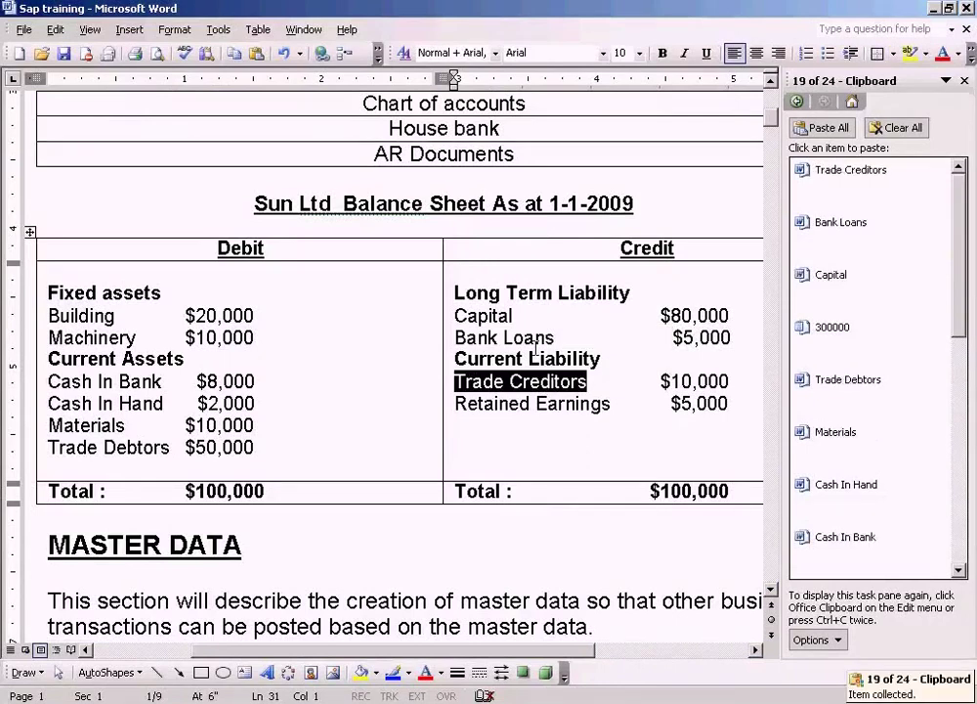
pyautogui.hotkey('alt', 'Tab')
pyautogui.hotkey('alt', 'Tab')
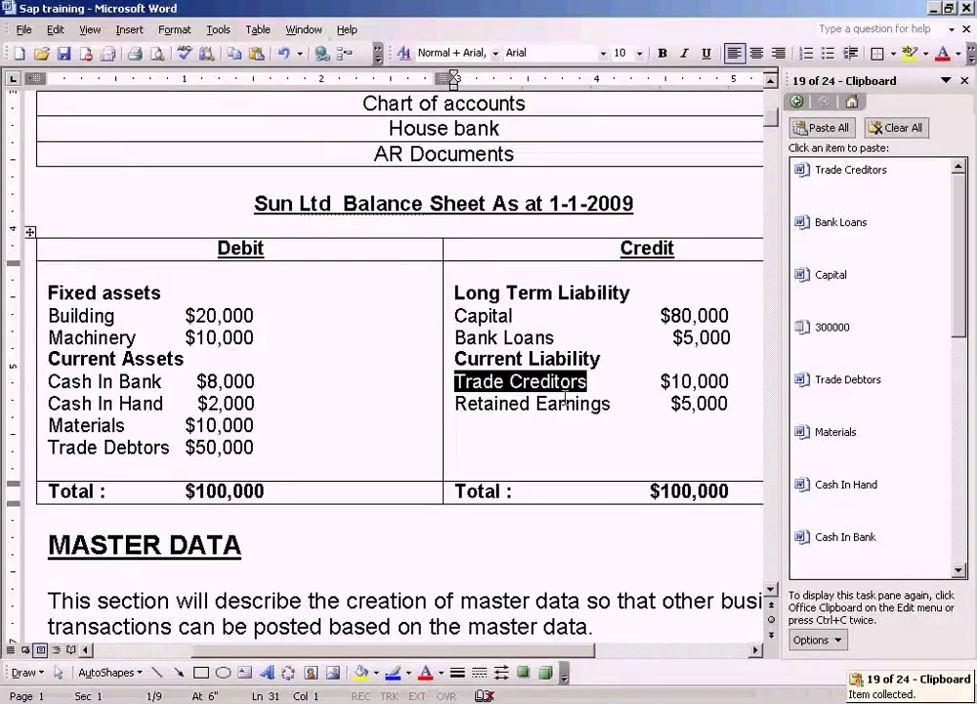
# - Copy 400000, the starting number of SUN's Current Liability group in the SAP account groups, and return to the central G/L account display
pyautogui.click(352, 699)
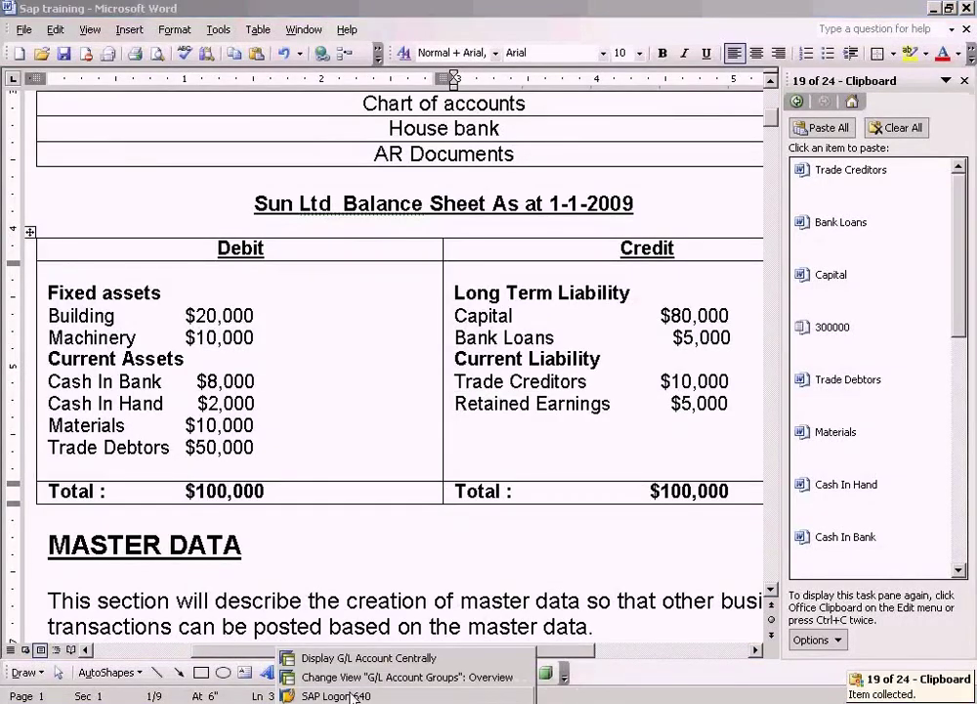
pyautogui.click(322, 674)
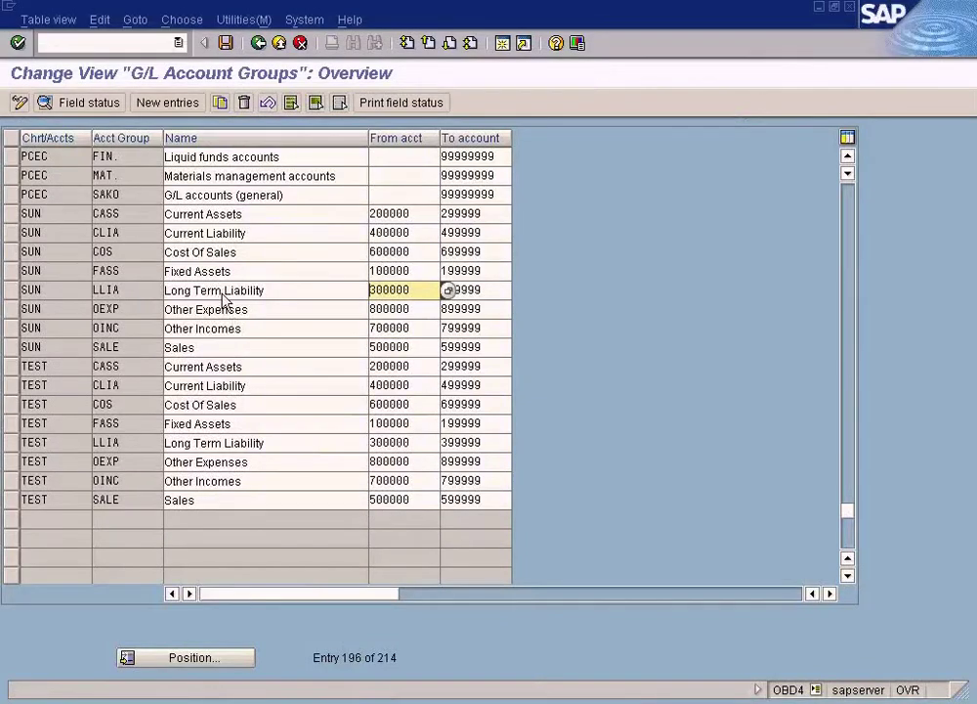
pyautogui.click(213, 247)
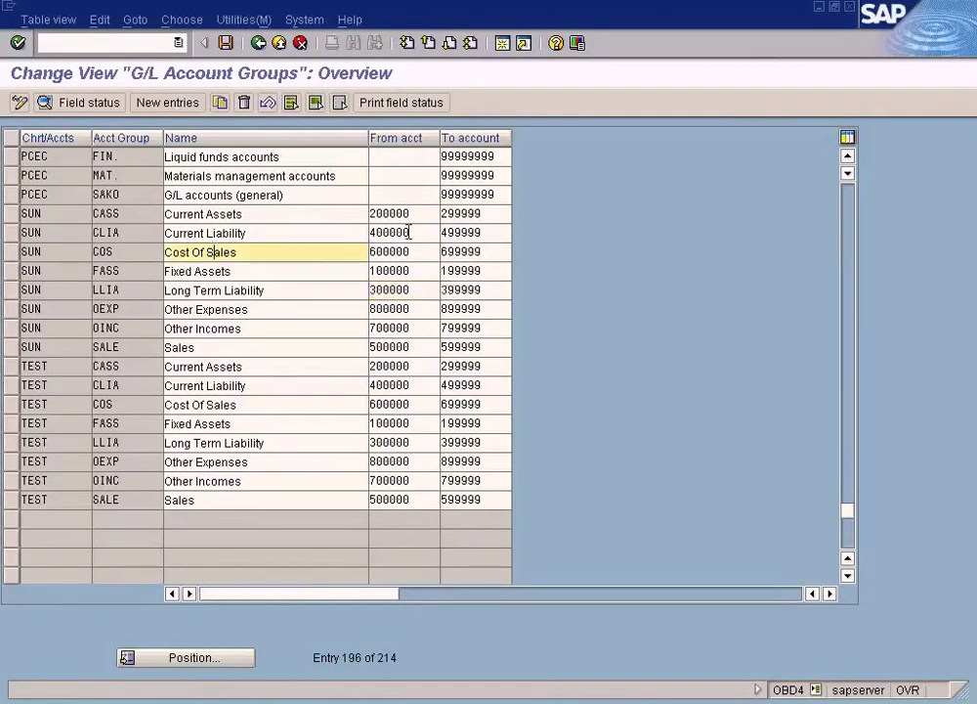
pyautogui.moveTo(411, 233); pyautogui.dragTo(374, 233)
pyautogui.hotkey('ctrl', 'c')
pyautogui.hotkey('alt', 'Tab')
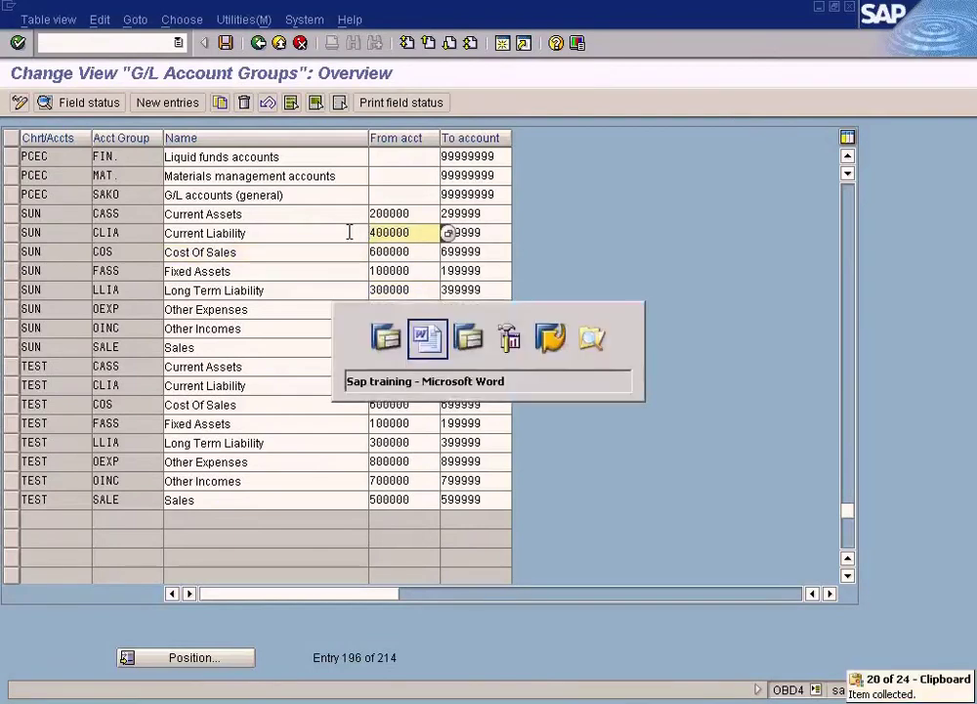
pyautogui.hotkey('alt', 'Tab')
pyautogui.hotkey('alt', 'Tab')
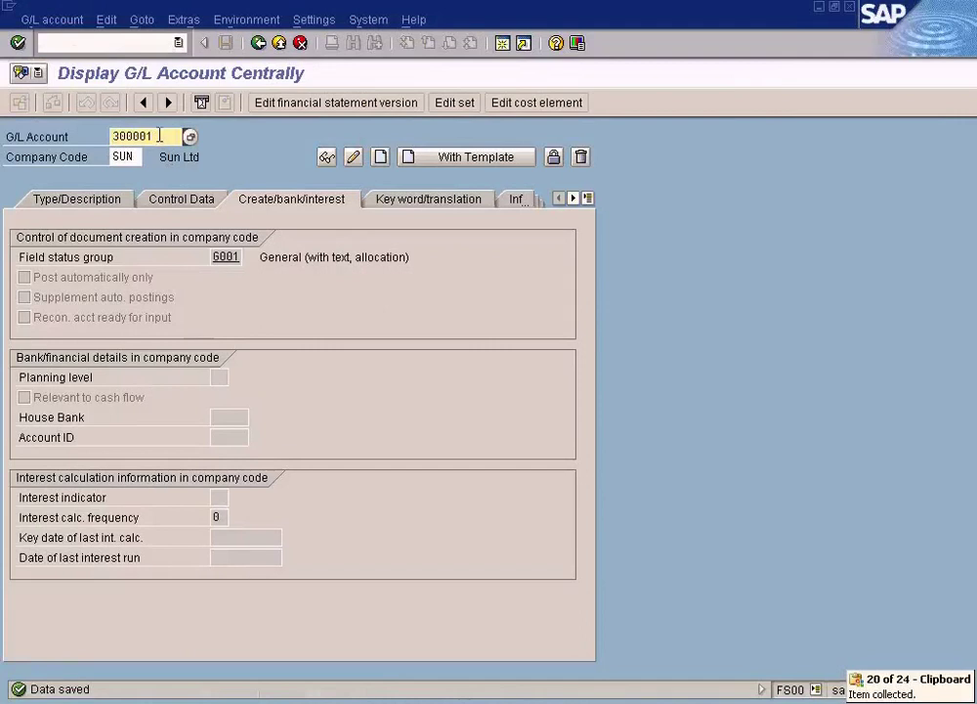
# - Try to create account 400000 in company code SUN and close the information message
pyautogui.moveTo(159, 135); pyautogui.dragTo(61, 123)
pyautogui.hotkey('ctrl', 'v')
pyautogui.click(68, 20)
pyautogui.click(60, 62)
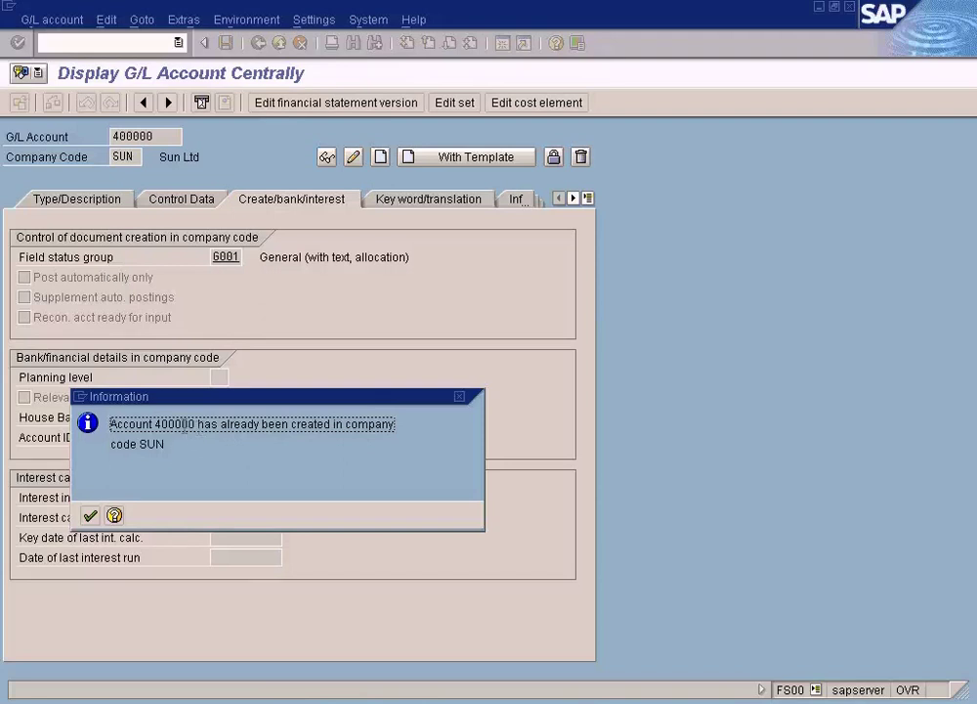
pyautogui.moveTo(162, 425); pyautogui.dragTo(197, 425)
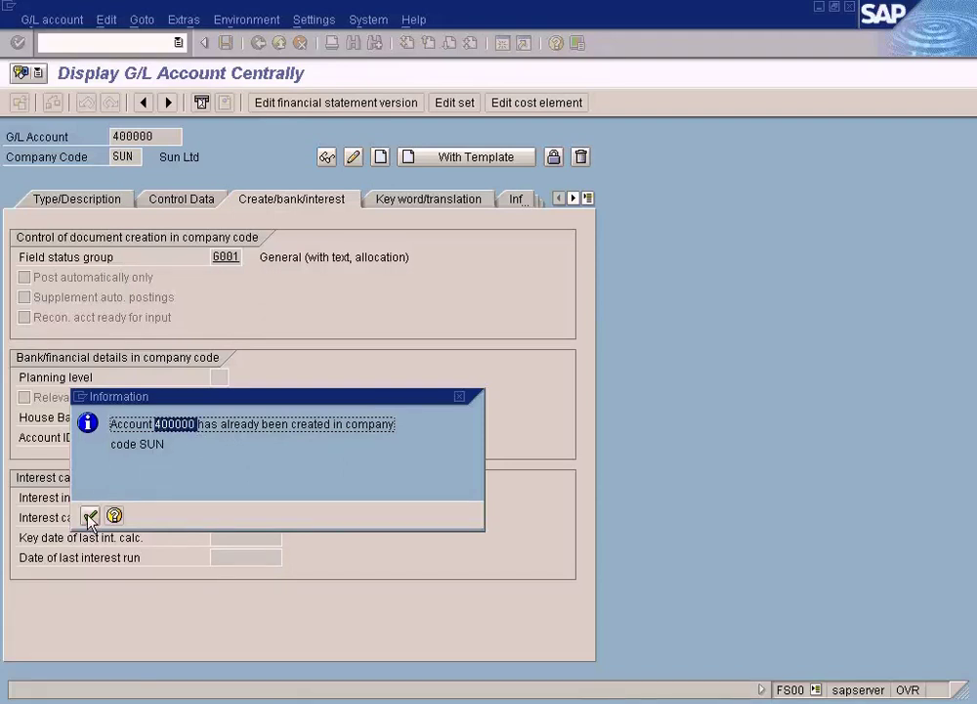
pyautogui.click(89, 515)
# - Start creating account 400001 for SUN and put it in the Current Liability account group
pyautogui.click(166, 136)
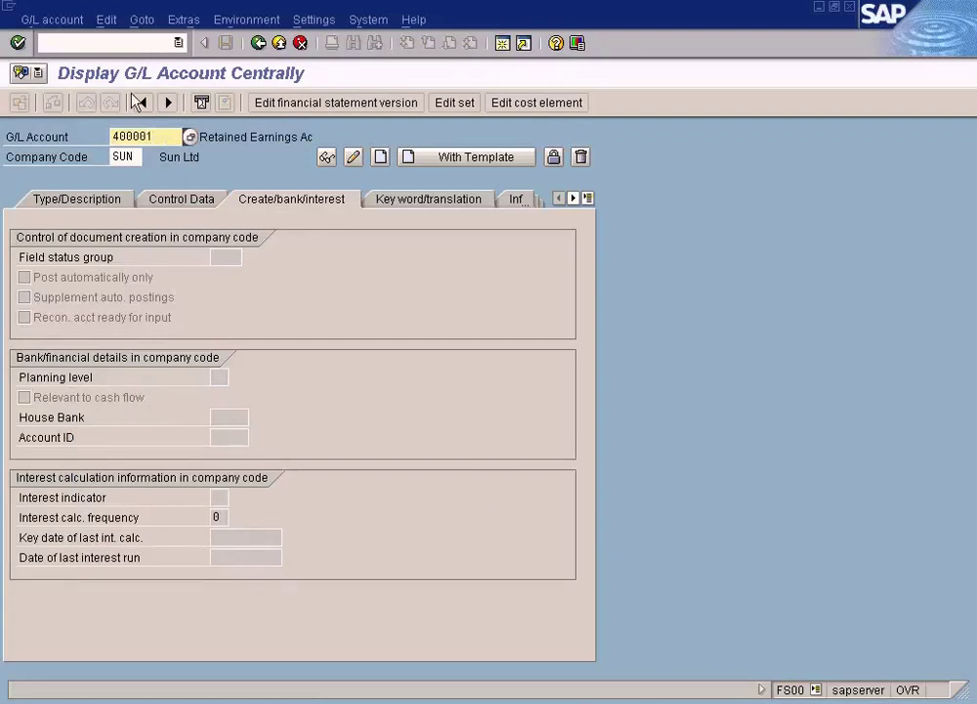
pyautogui.click(56, 21)
pyautogui.click(61, 63)
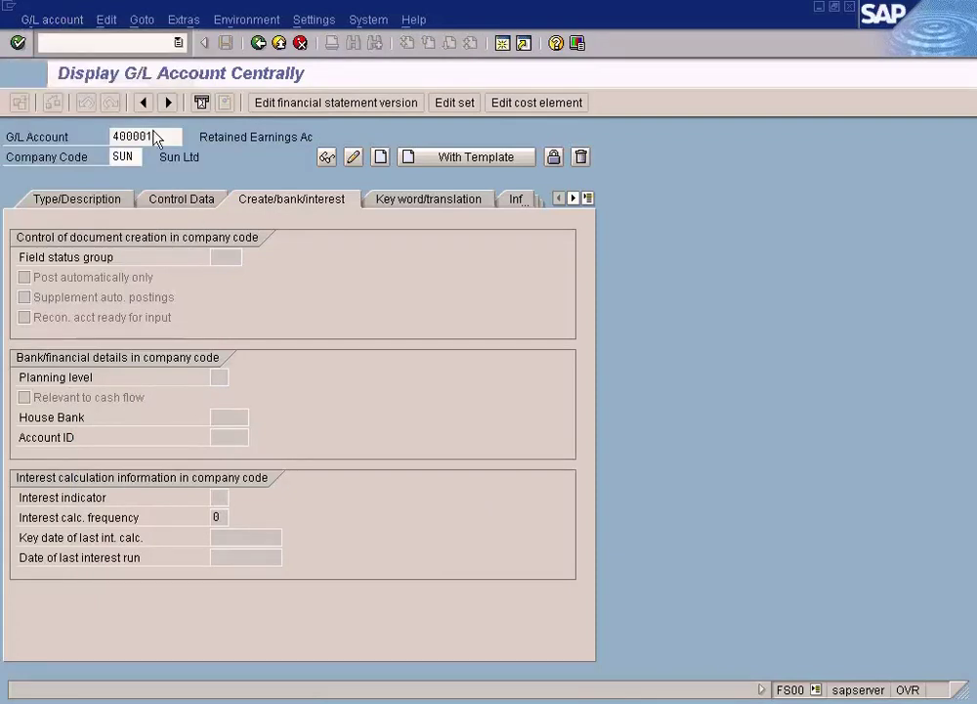
pyautogui.click(89, 200)
pyautogui.click(407, 256)
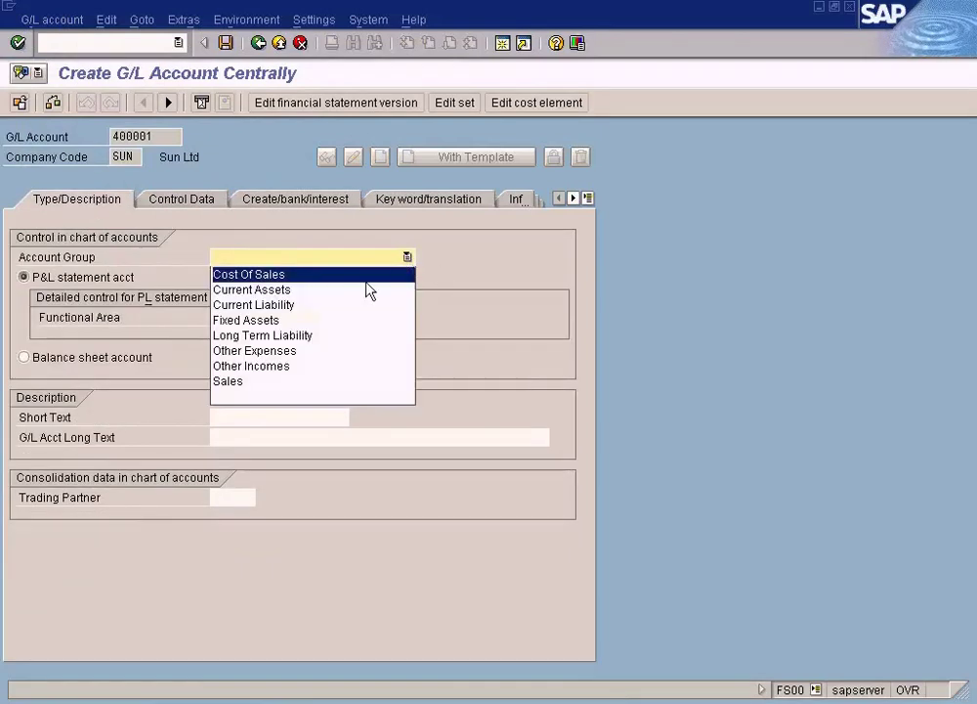
pyautogui.click(332, 309)
# - Copy Trade Creditors from the Word balance sheet and enter it as both short text and long text of account 400001
pyautogui.click(275, 416)
pyautogui.hotkey('alt', 'Tab')
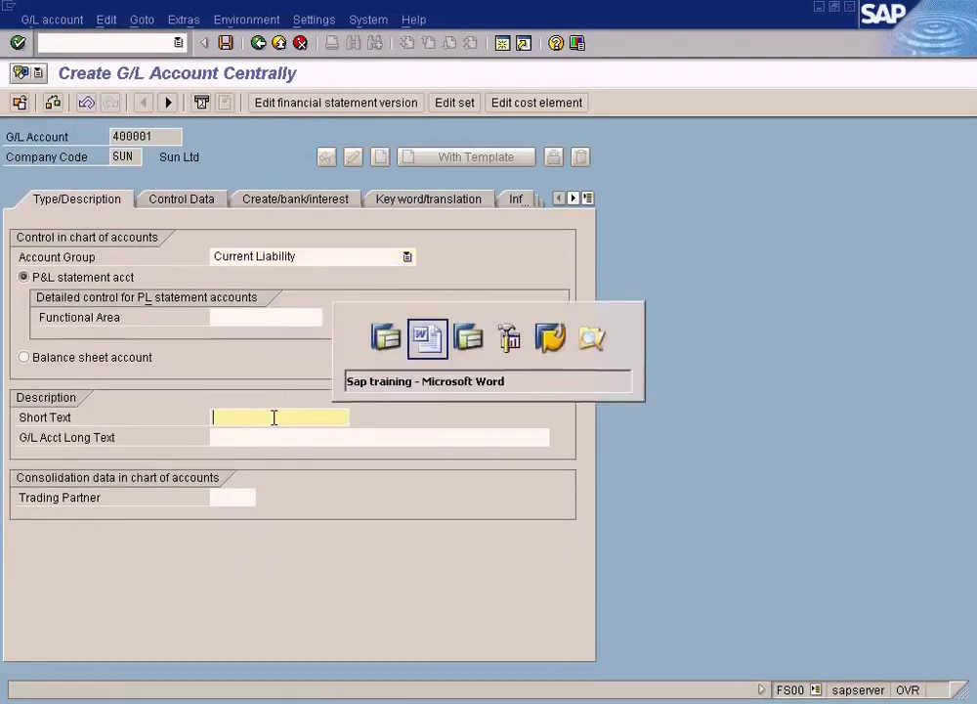
pyautogui.hotkey('ctrl', 'c')
pyautogui.hotkey('alt', 'Tab')
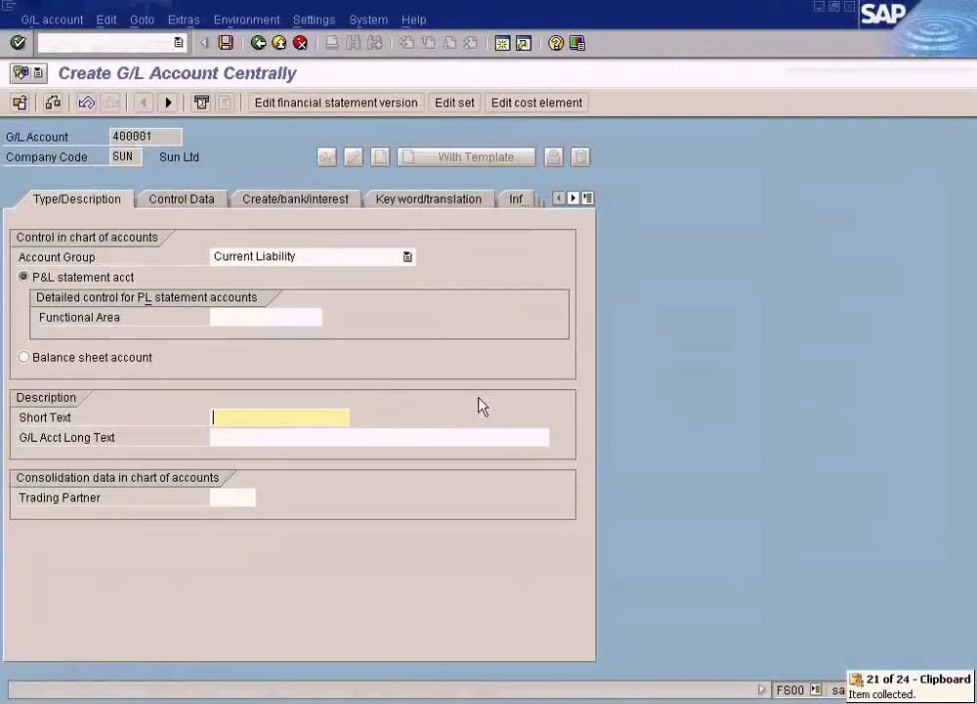
pyautogui.hotkey('ctrl', 'v')
pyautogui.click(317, 434)
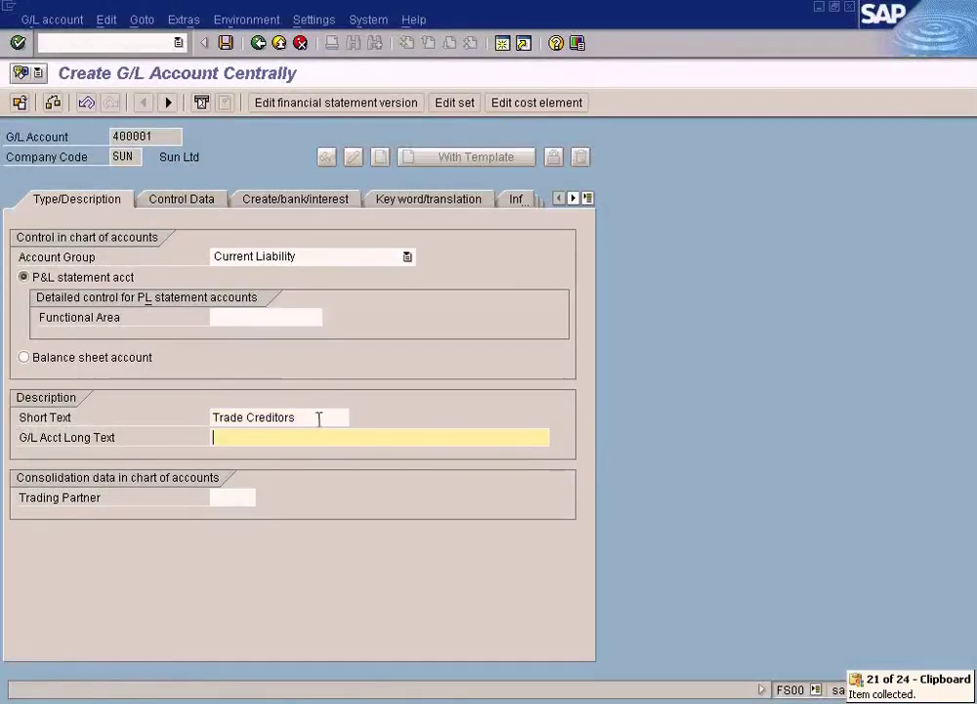
pyautogui.hotkey('ctrl', 'v')
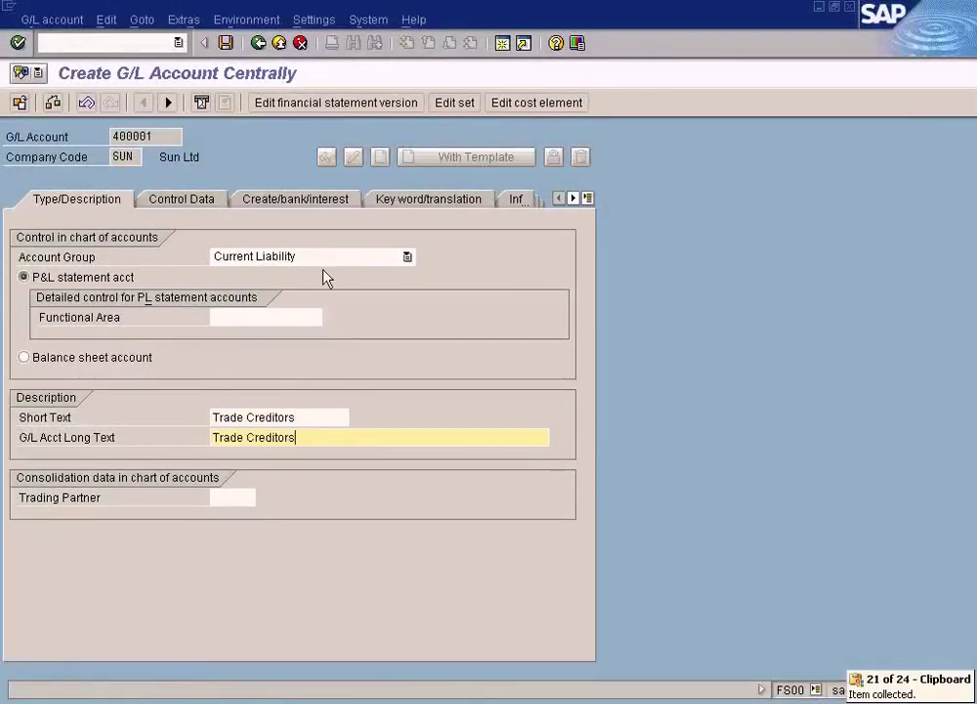
# - Make account 400001 a reconciliation account for the account type Vendors
pyautogui.click(182, 200)
pyautogui.click(372, 377)
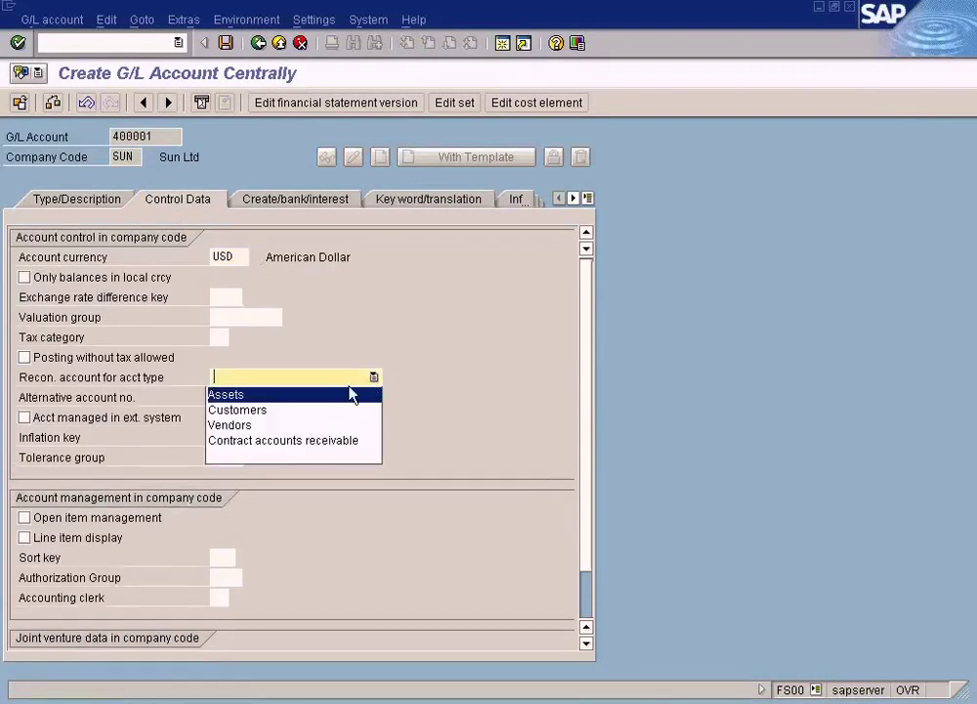
pyautogui.click(310, 436)
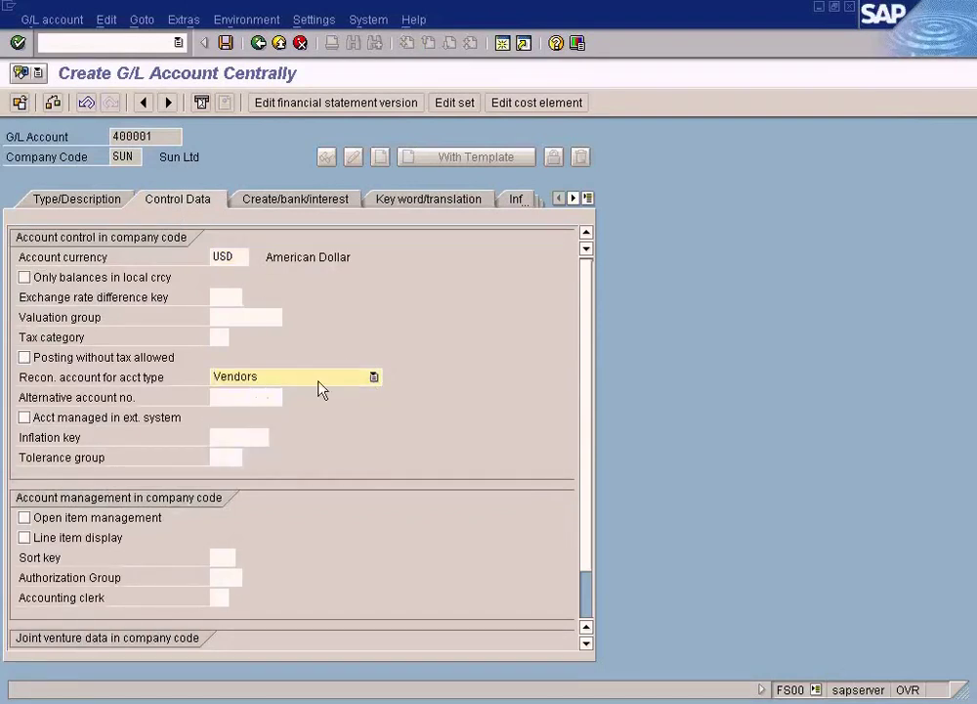
pyautogui.click(374, 378)
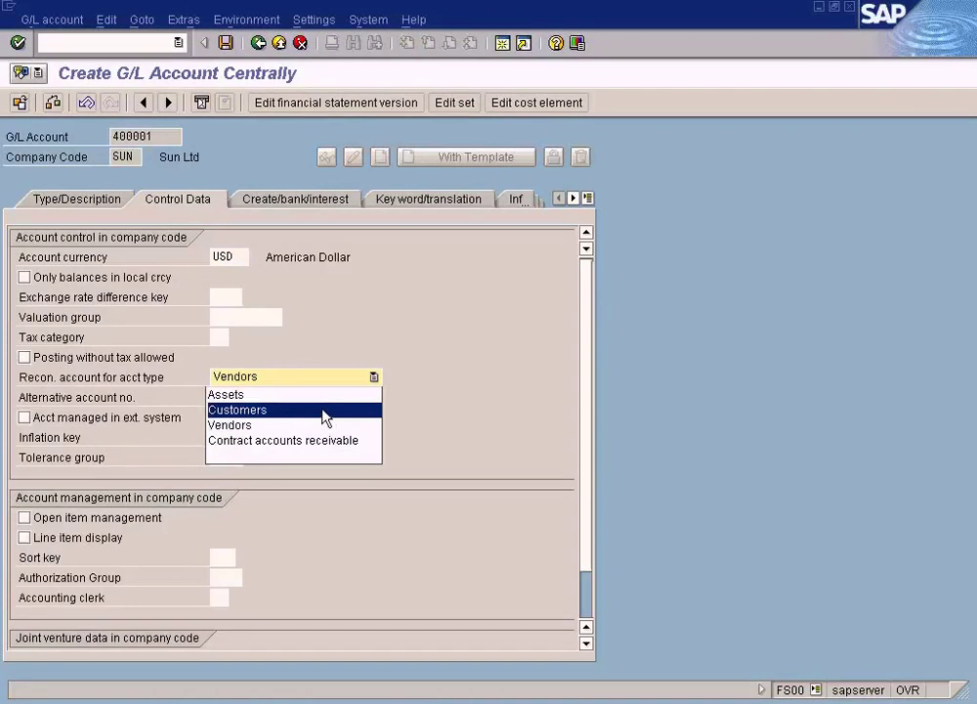
pyautogui.click(320, 427)
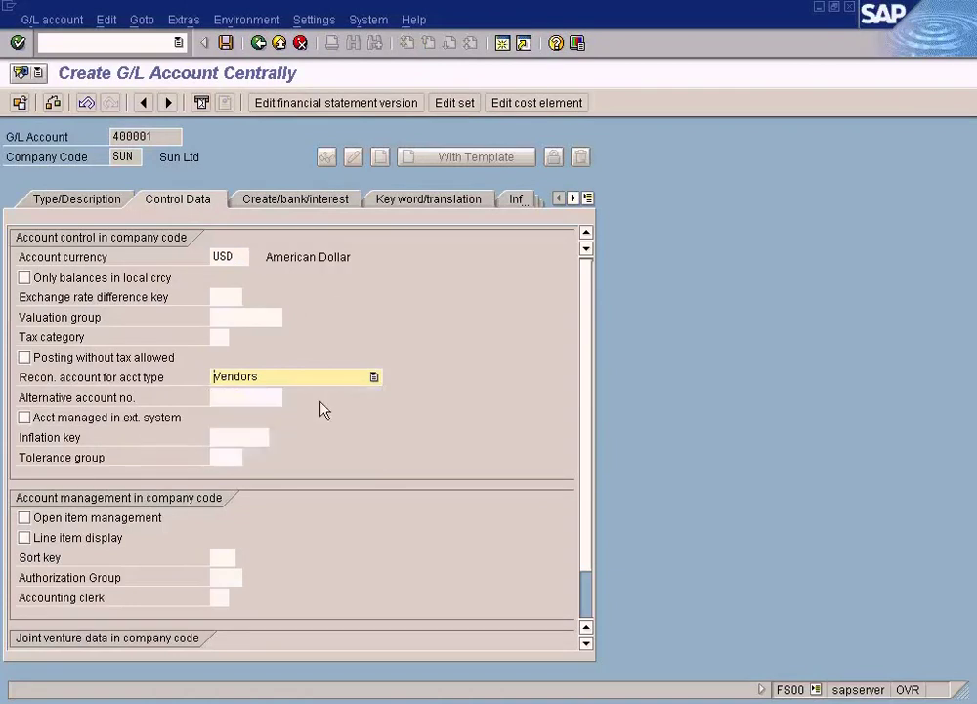
# - Assign the field status group G067, Reconciliation accounts, to account 400001
pyautogui.click(332, 207)
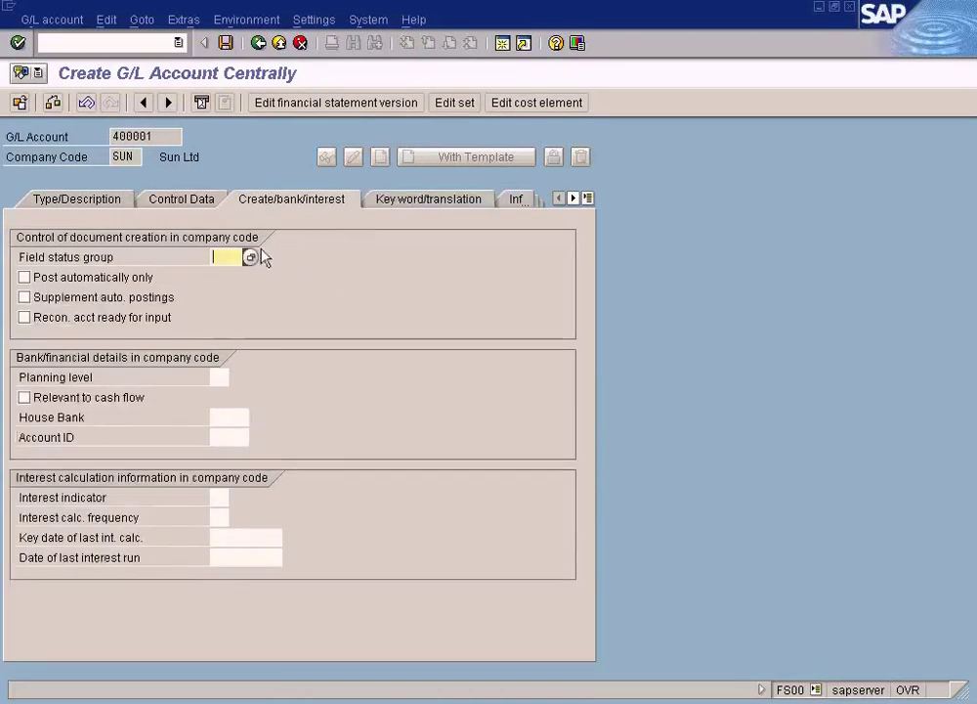
pyautogui.click(247, 262)
pyautogui.press('F4')
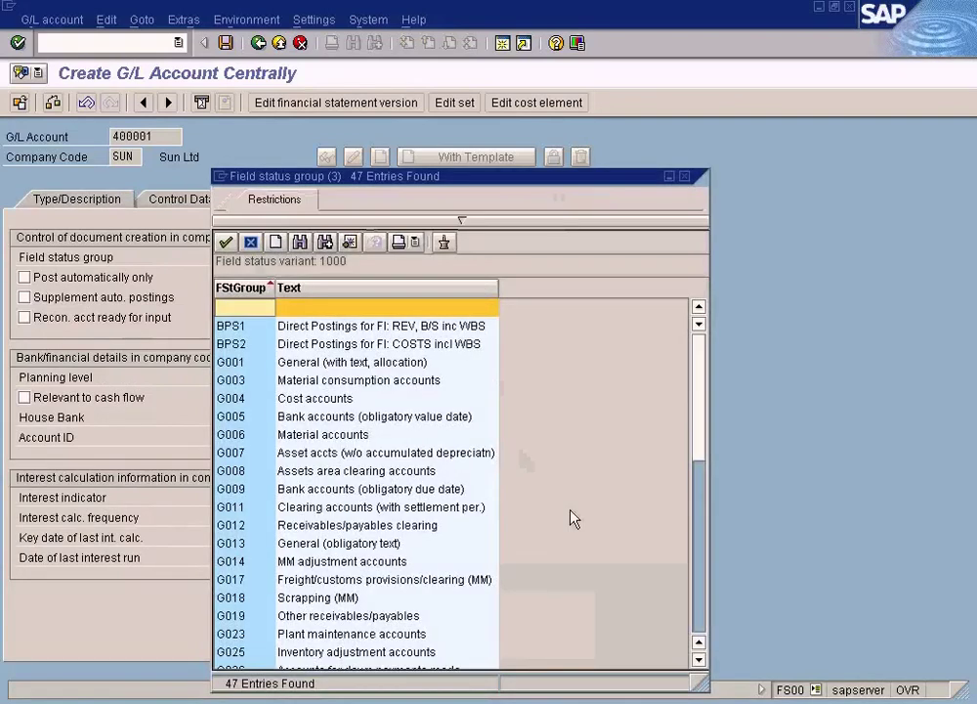
pyautogui.click(695, 611)
pyautogui.click(697, 620)
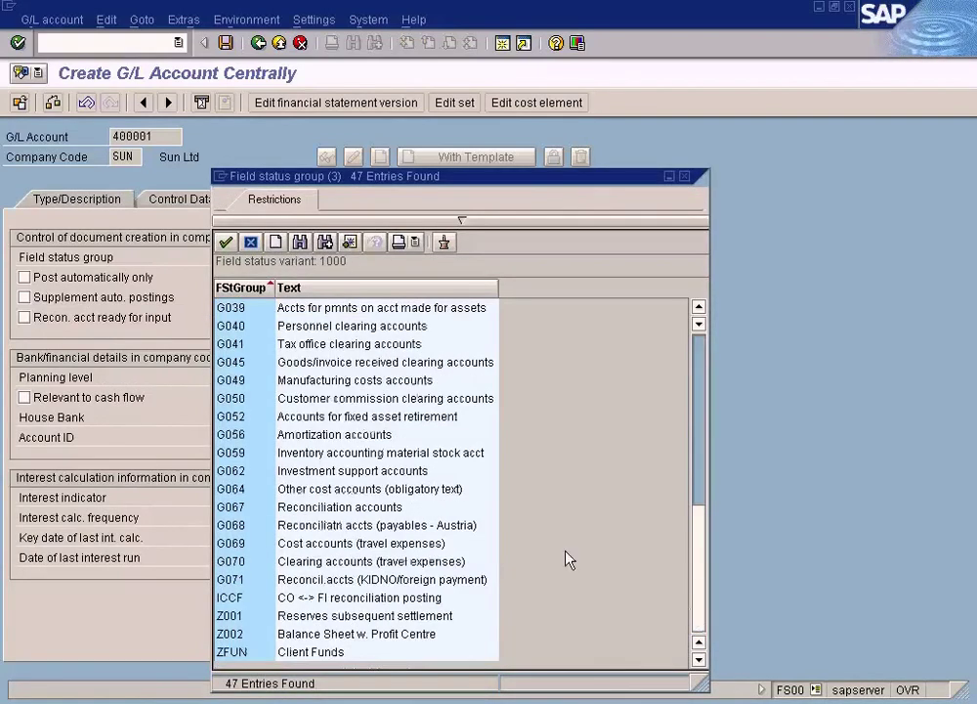
pyautogui.doubleClick(406, 506)
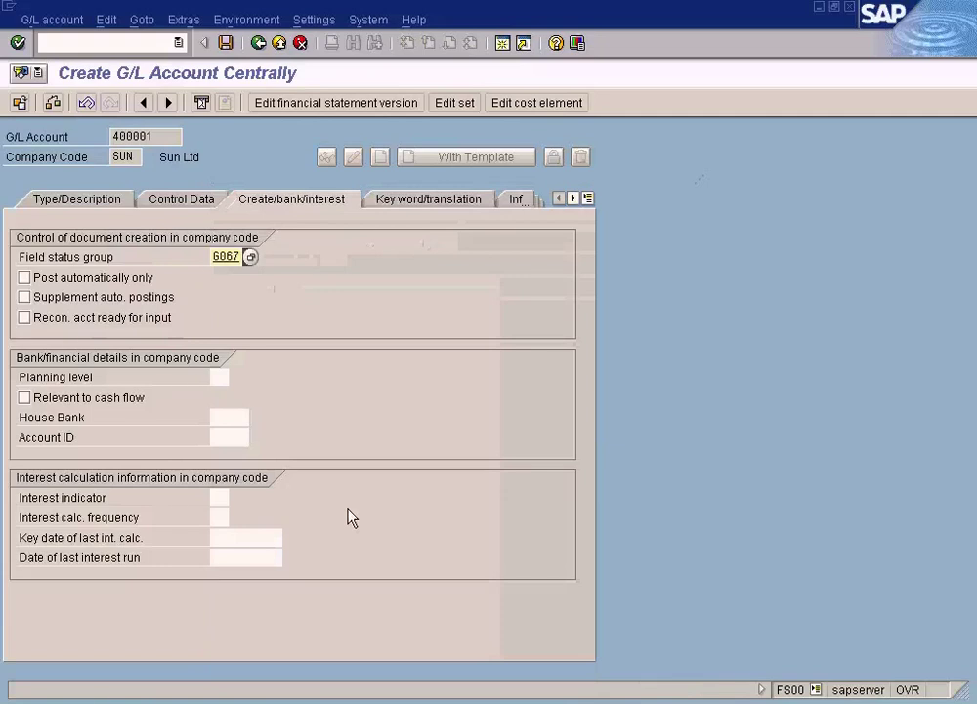
# - Try to save account 400001, then classify it as a balance sheet account and save it
pyautogui.click(225, 44)
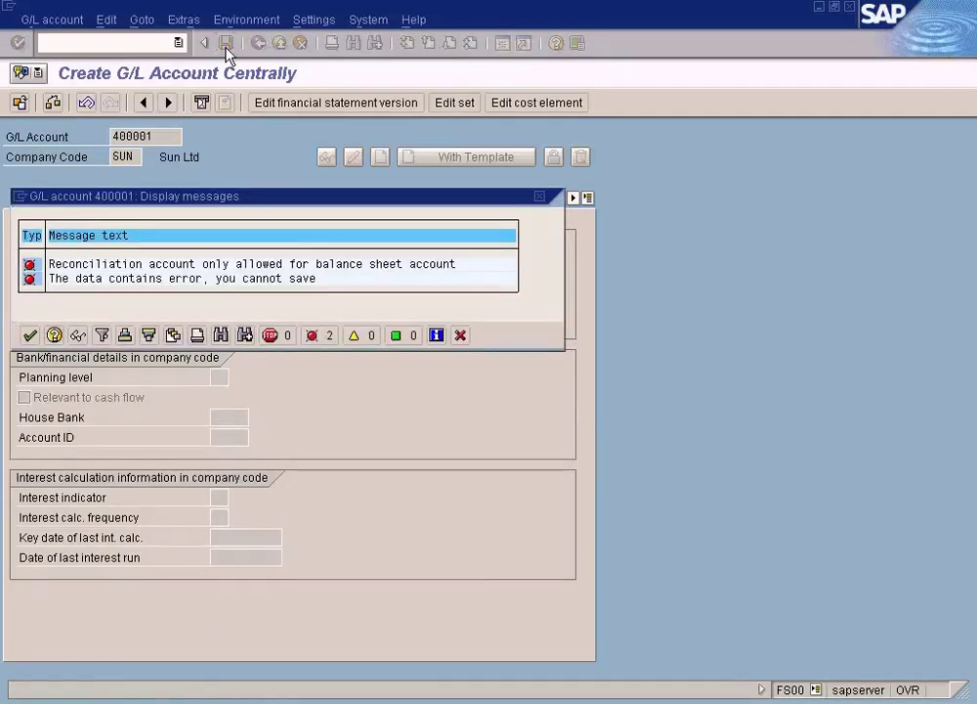
pyautogui.click(30, 336)
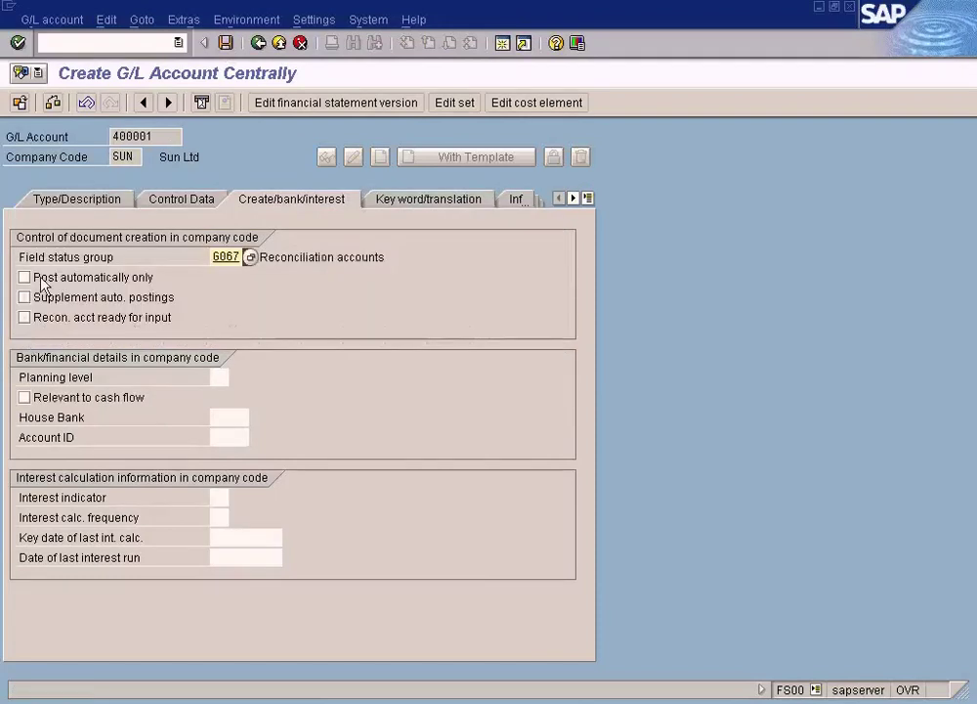
pyautogui.click(73, 200)
pyautogui.click(44, 358)
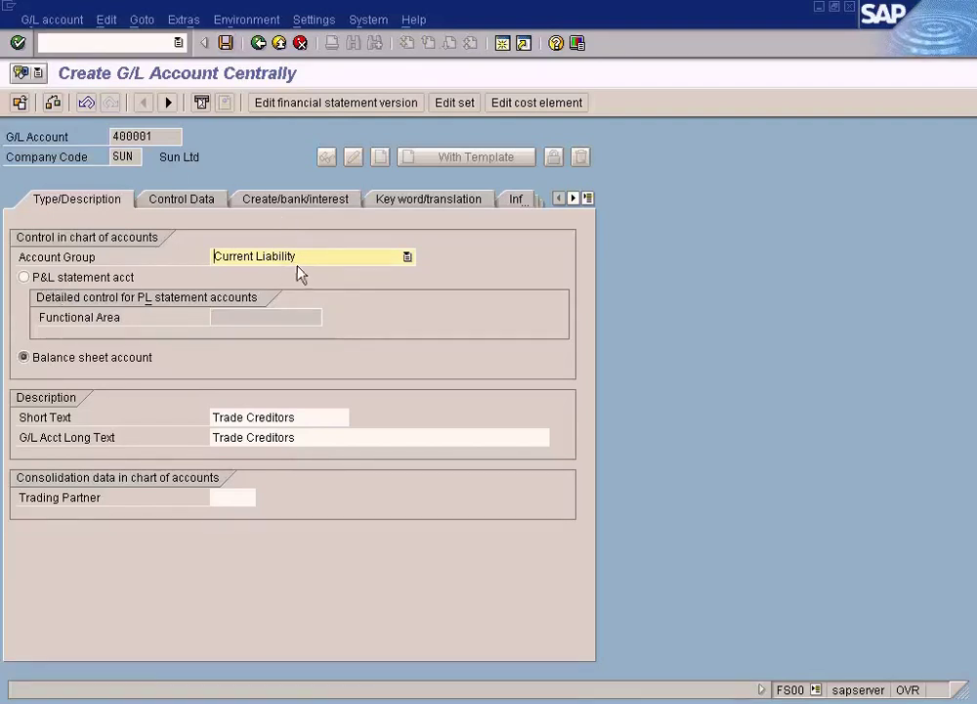
pyautogui.click(225, 43)
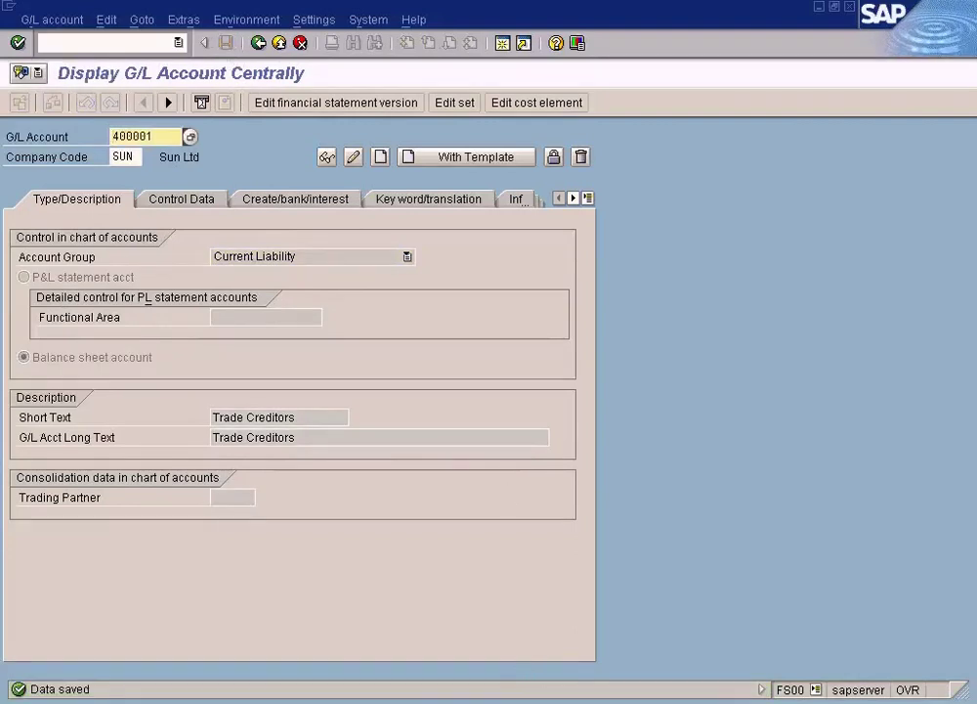
# - Check the current liabilities in the Word balance sheet and enter 9999999 as the G/L account number in SAP
pyautogui.hotkey('alt', 'Tab')
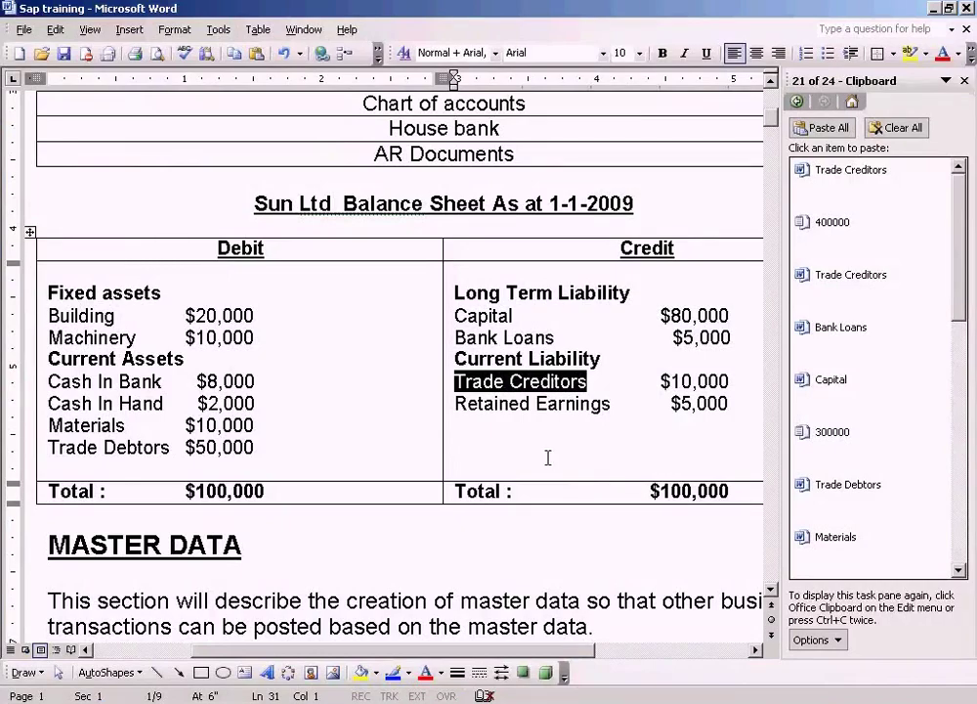
pyautogui.hotkey('alt', 'Tab')
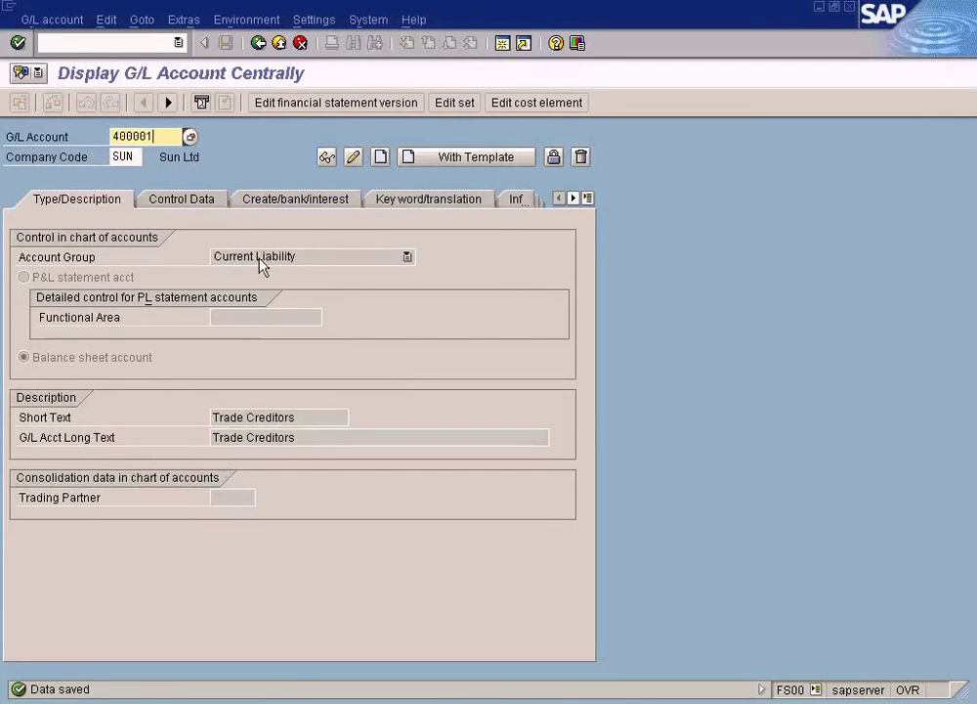
pyautogui.press('Home')
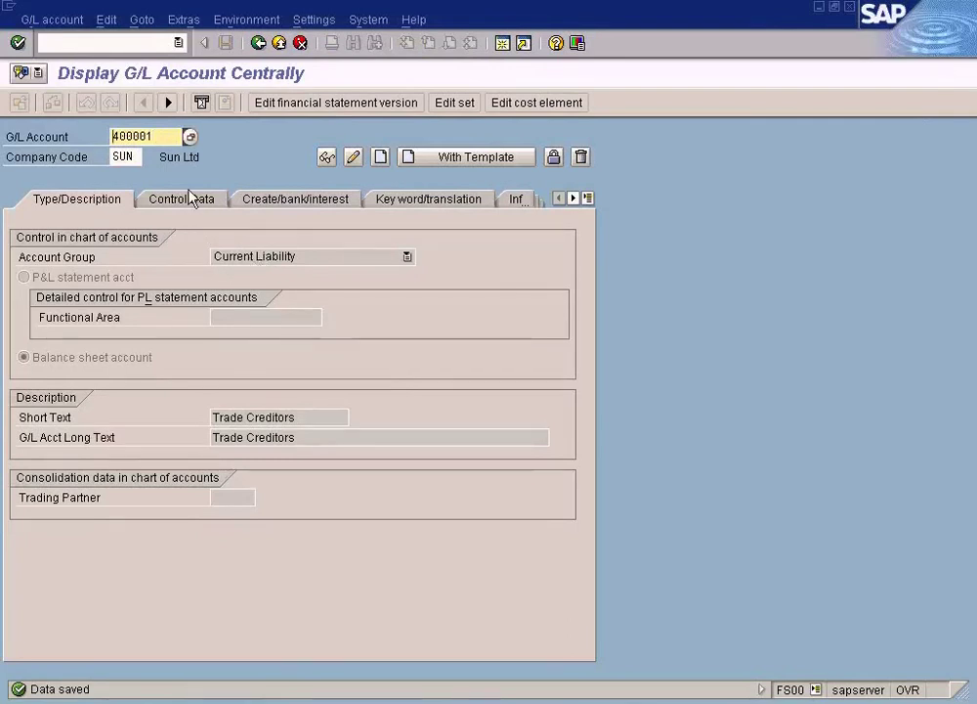
pyautogui.press('Delete')
pyautogui.write('9999999')
# - Review Trade Creditors in the Word balance sheet and the number range of SUN's Current Liability group in the SAP account groups
pyautogui.hotkey('alt', 'Tab')
pyautogui.moveTo(452, 381); pyautogui.dragTo(524, 384)
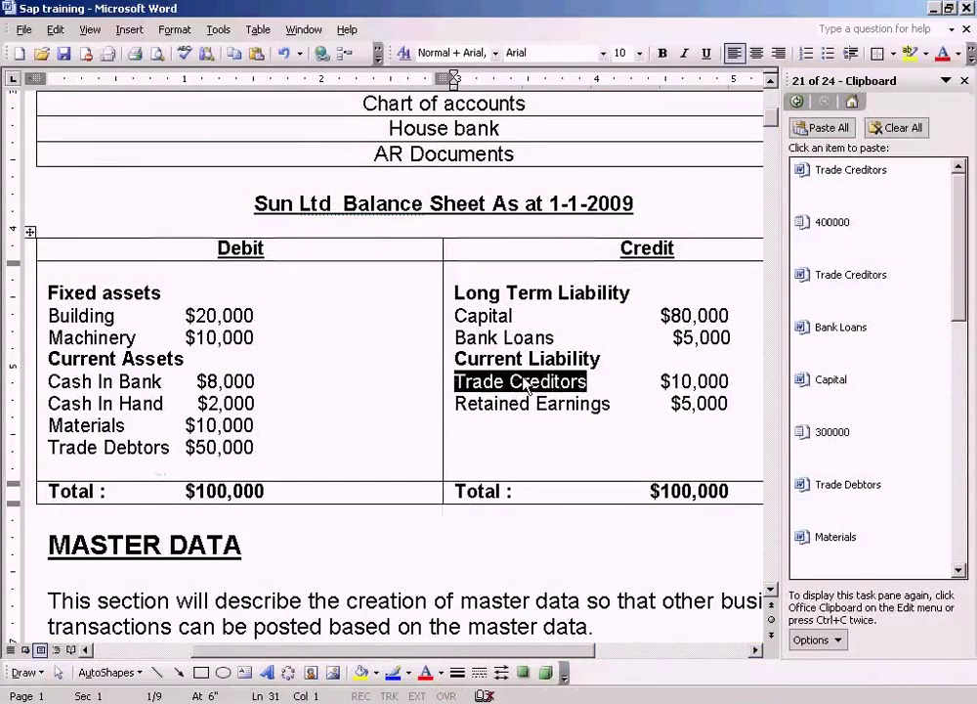
pyautogui.click(311, 699)
pyautogui.click(322, 676)
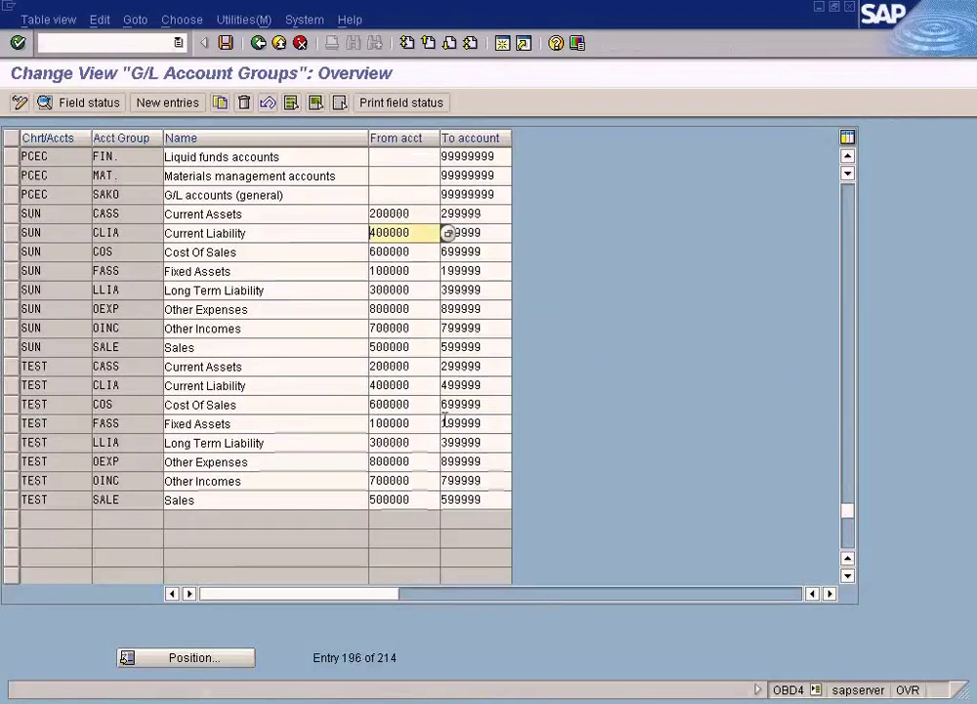
pyautogui.click(329, 235)
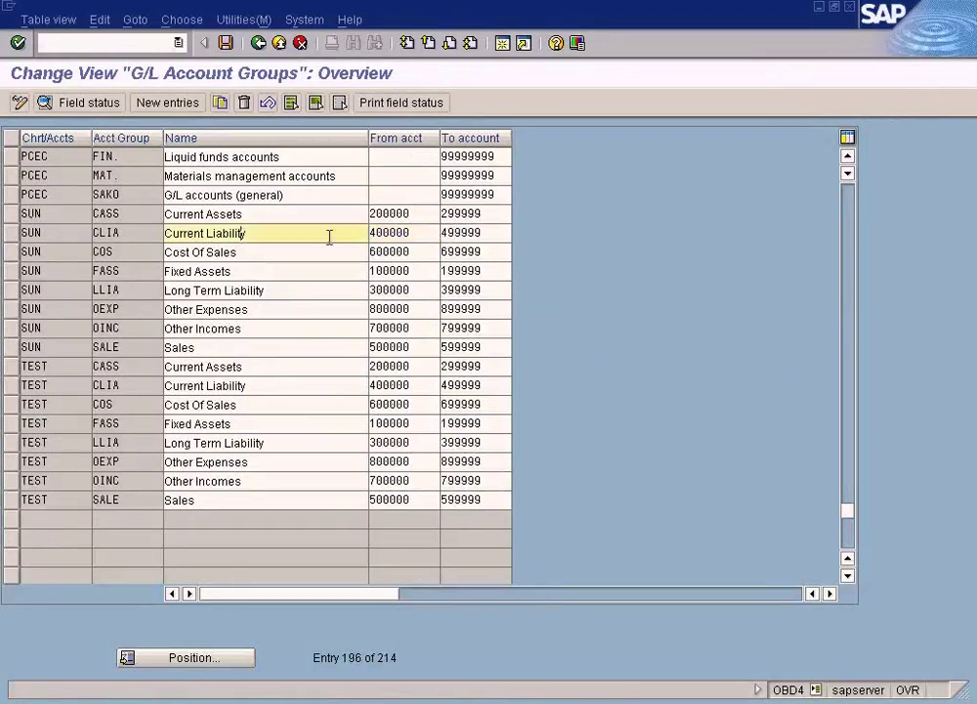
pyautogui.doubleClick(401, 237)
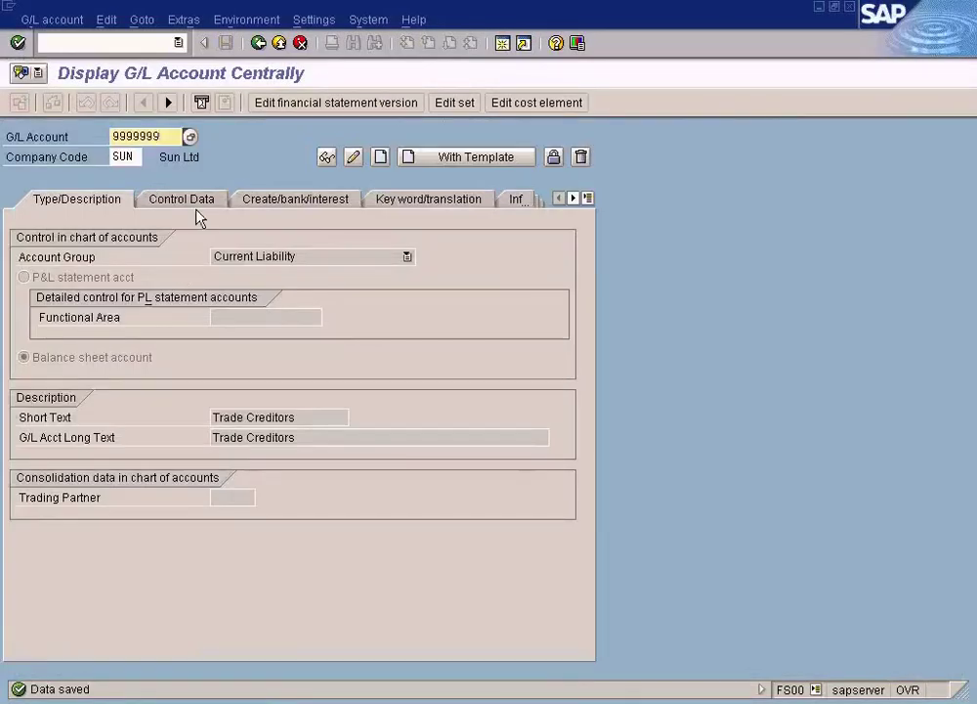
# - Try to create account 9999999 for company code SUN in the Current Liability account group
pyautogui.click(57, 20)
pyautogui.click(56, 65)
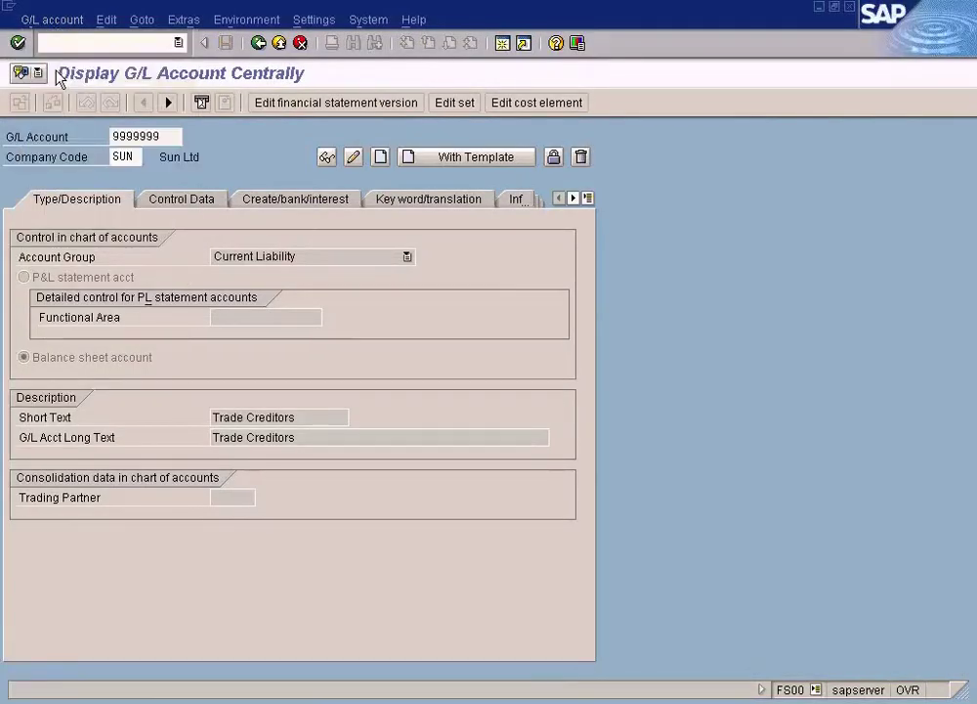
pyautogui.click(328, 255)
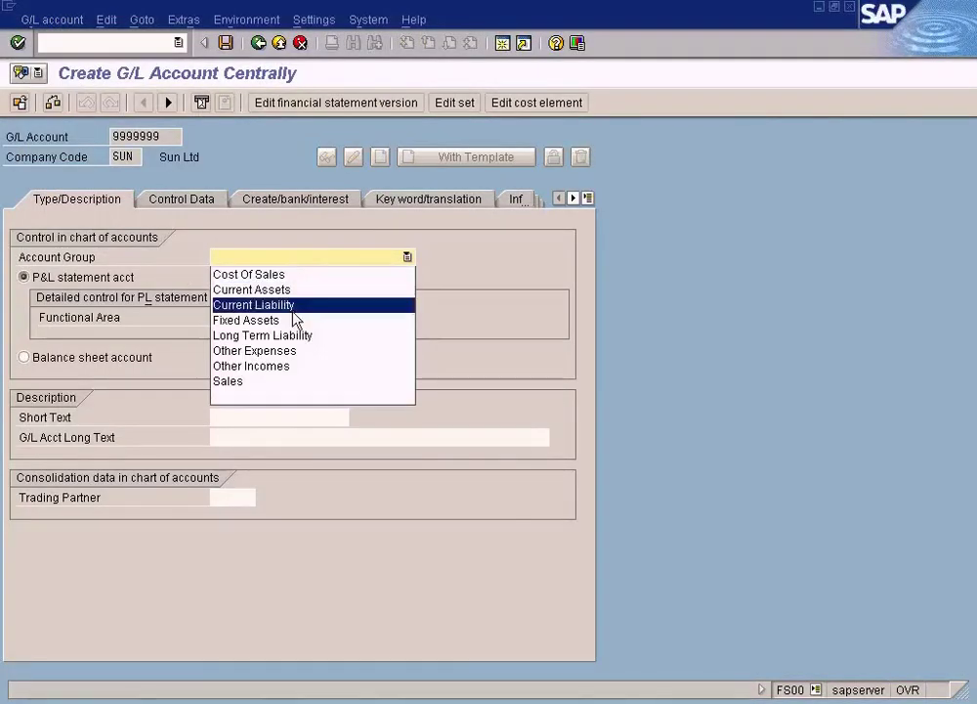
pyautogui.click(292, 311)
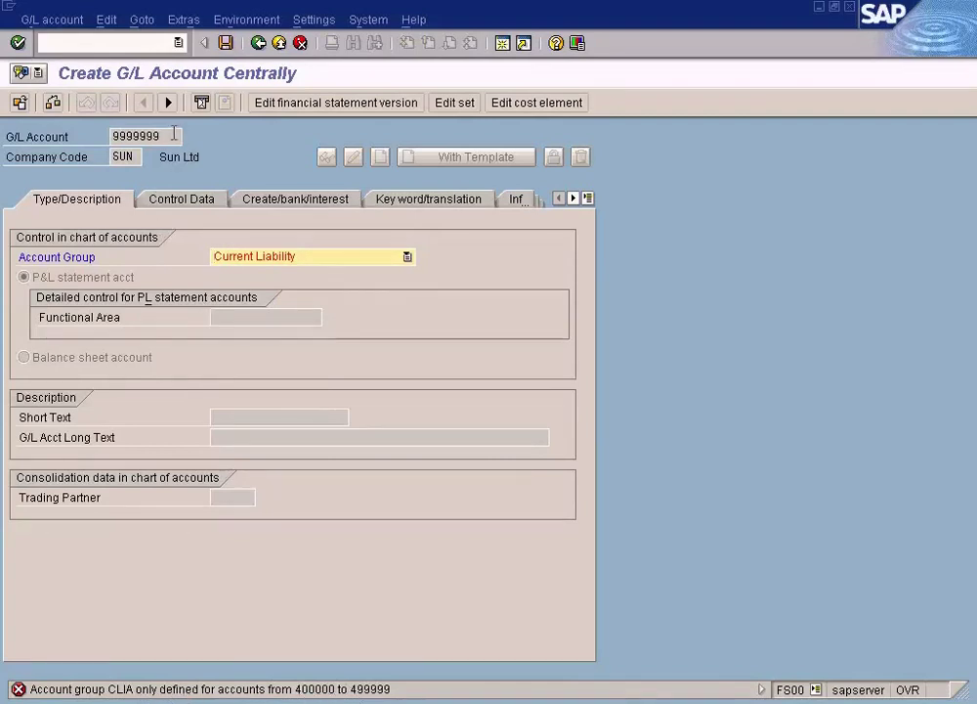
pyautogui.moveTo(161, 136); pyautogui.dragTo(71, 136)
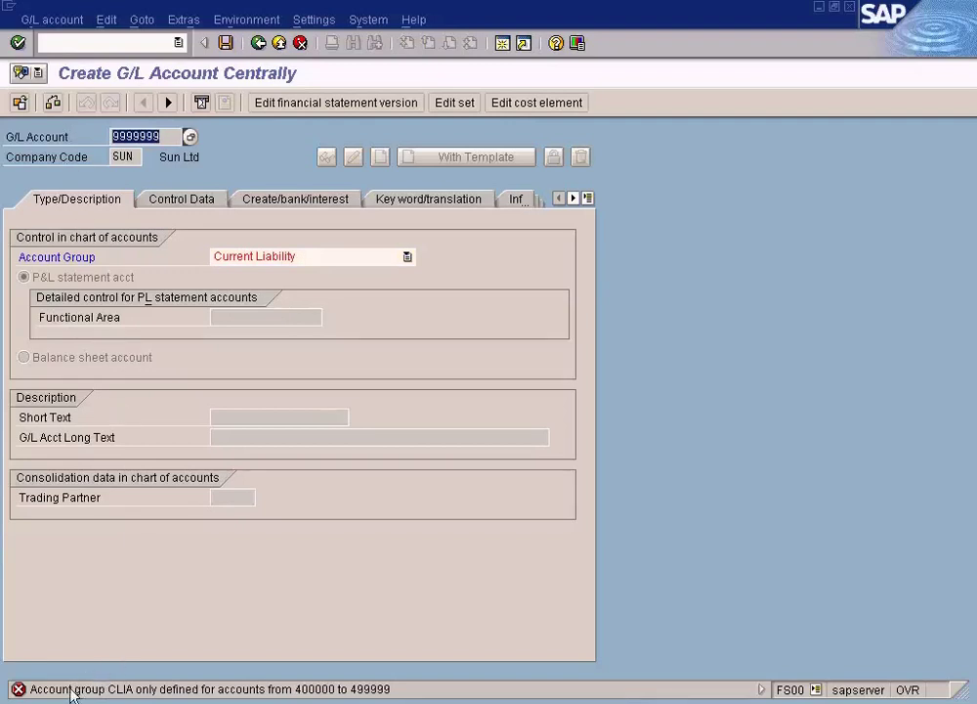
pyautogui.press('Return')
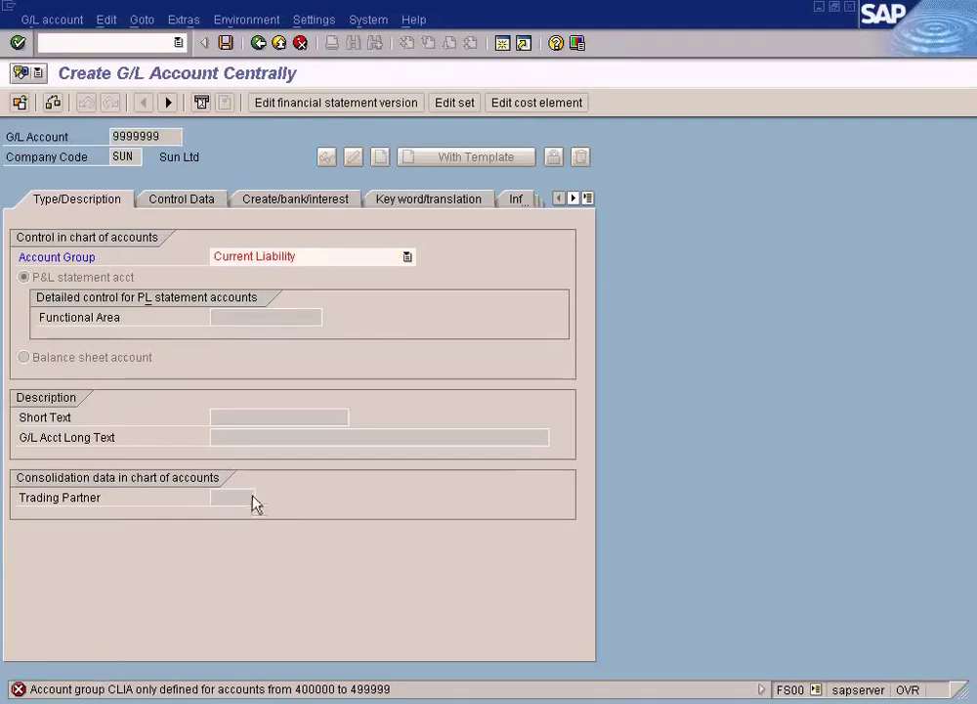
# - Open the help for the account group error, move it aside and examine the group code CLIA
pyautogui.press('F1')
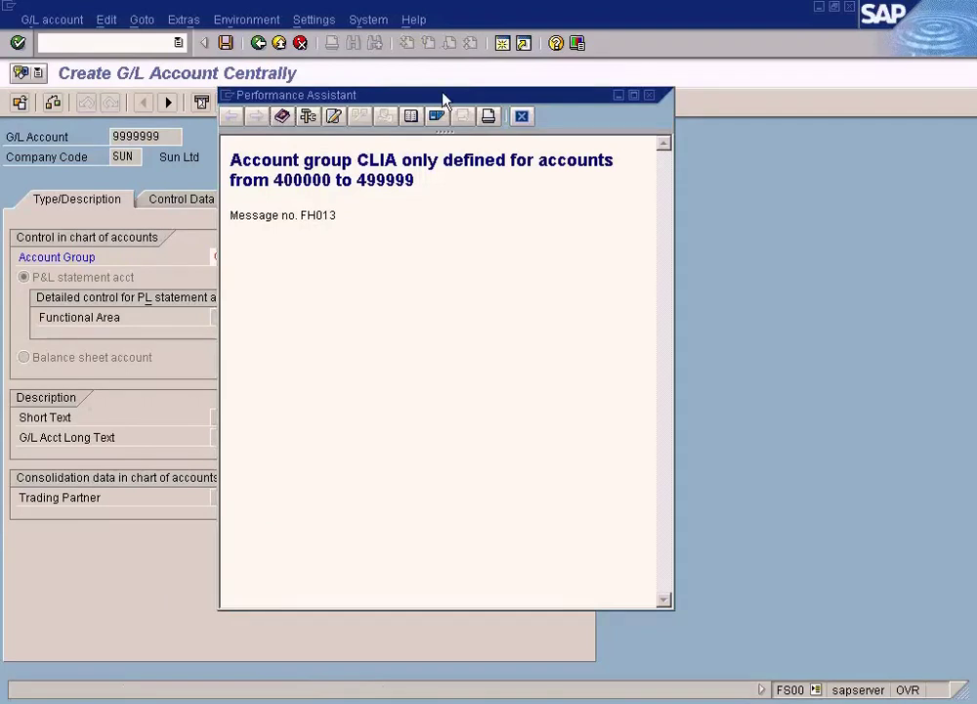
pyautogui.moveTo(445, 98); pyautogui.dragTo(622, 103)
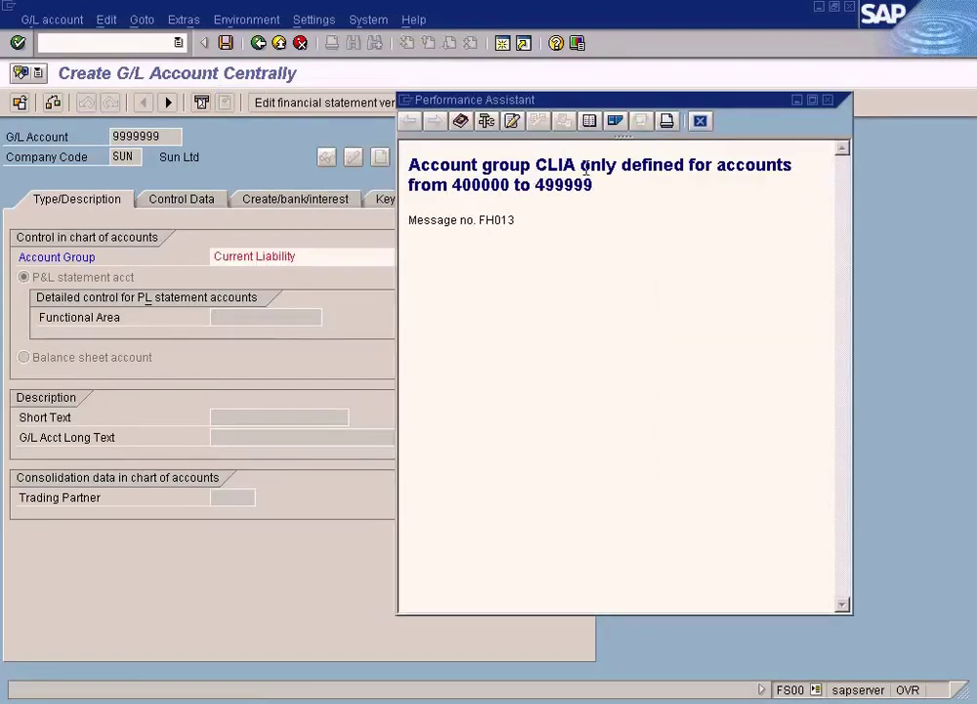
pyautogui.moveTo(537, 164); pyautogui.dragTo(572, 166)
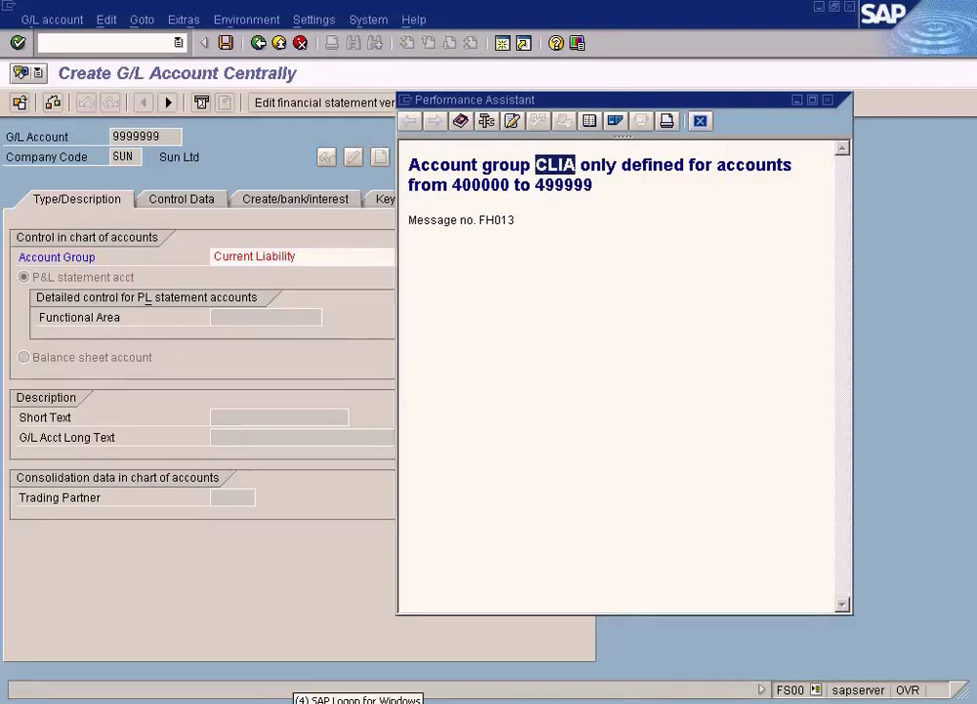
# - Compare chart SUN's group CLIA in the account groups overview with the number range named in the error help
pyautogui.click(298, 700)
pyautogui.click(352, 677)
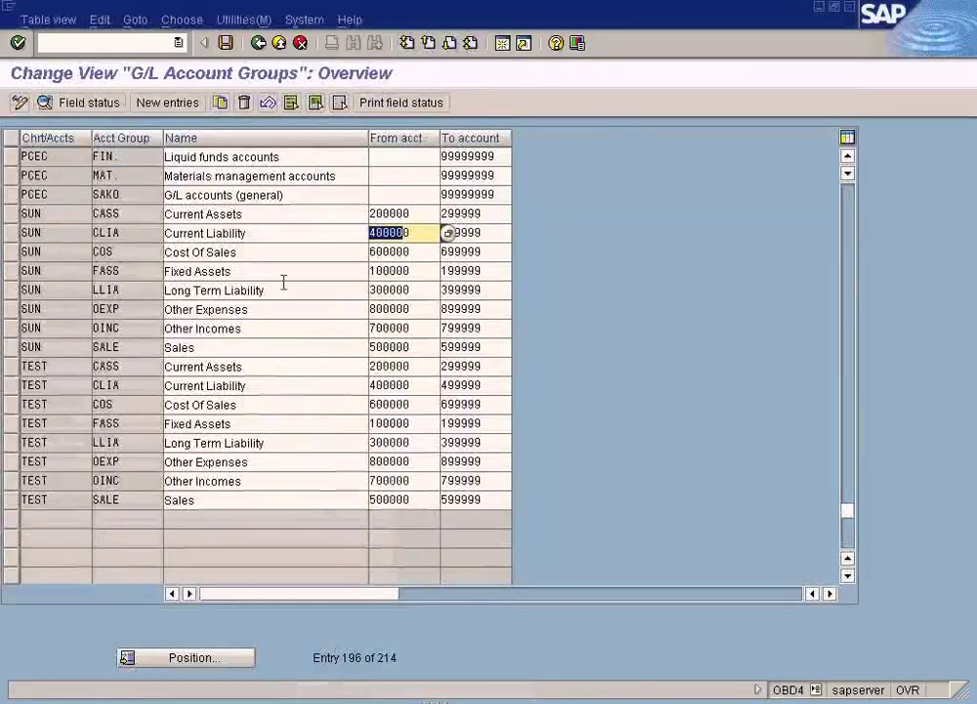
pyautogui.moveTo(126, 233); pyautogui.dragTo(89, 271)
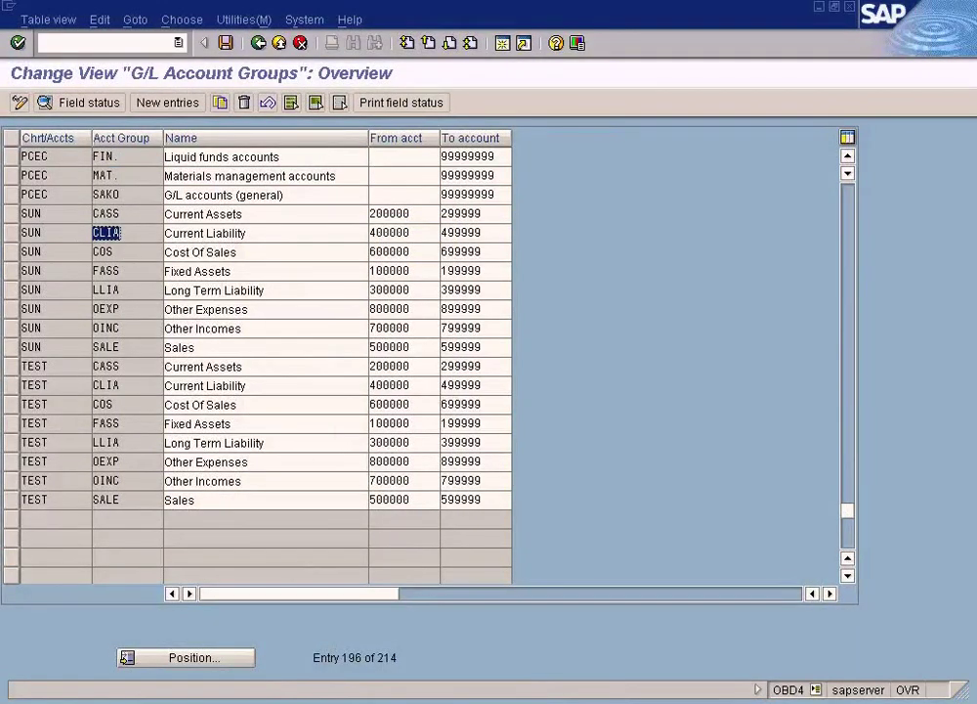
pyautogui.click(298, 700)
pyautogui.click(367, 641)
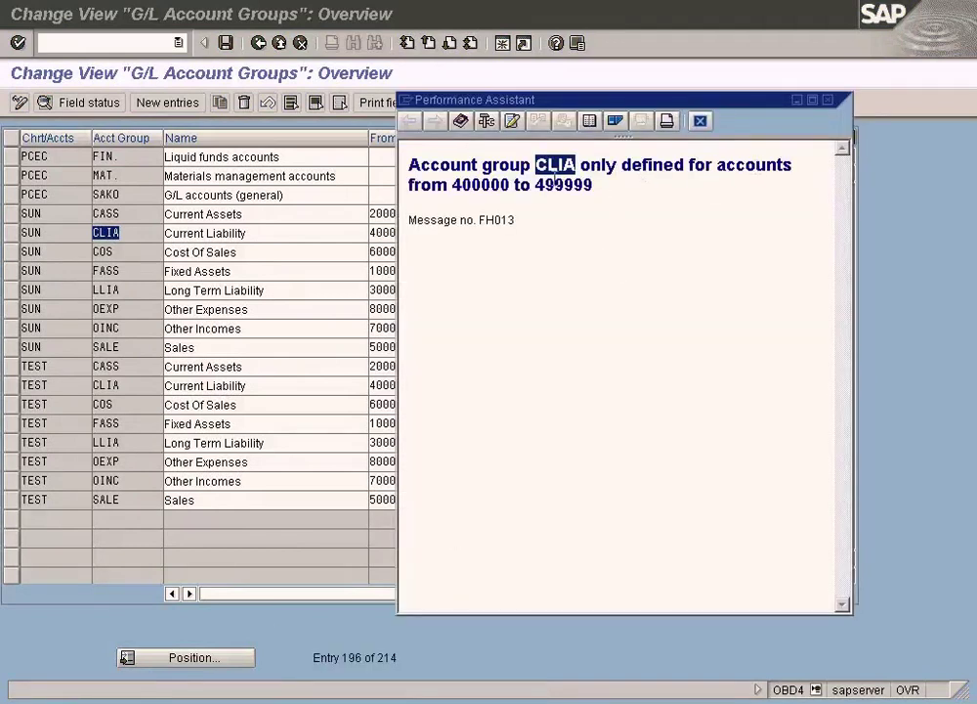
pyautogui.moveTo(454, 184); pyautogui.dragTo(600, 189)
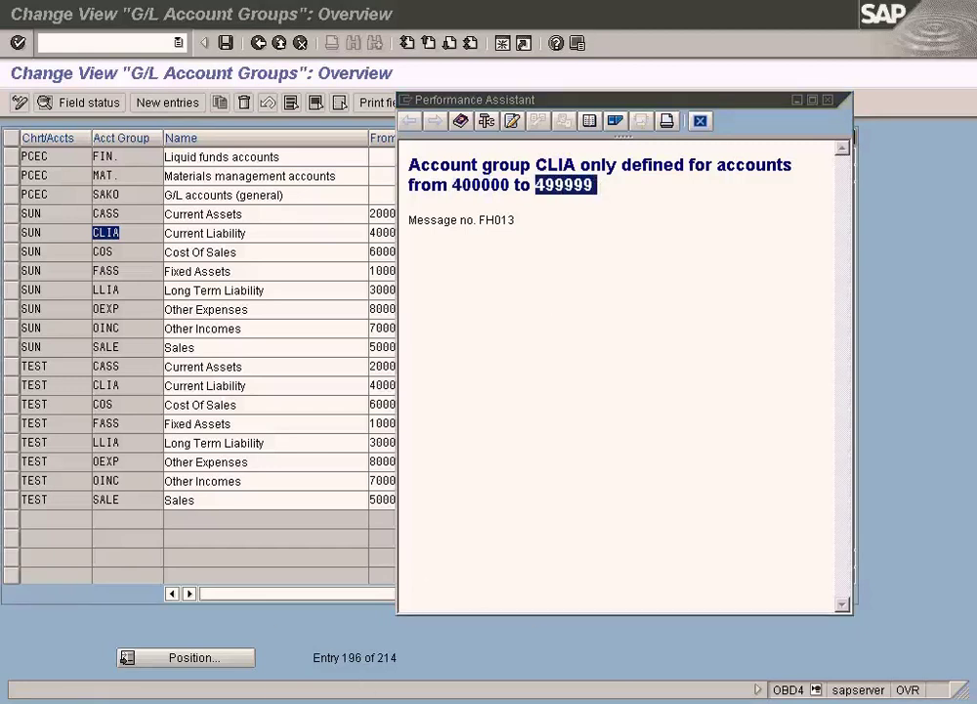
# - Compare account number 9999999 in the central G/L account creation with the CLIA number range in the error help
pyautogui.click(364, 698)
pyautogui.click(368, 657)
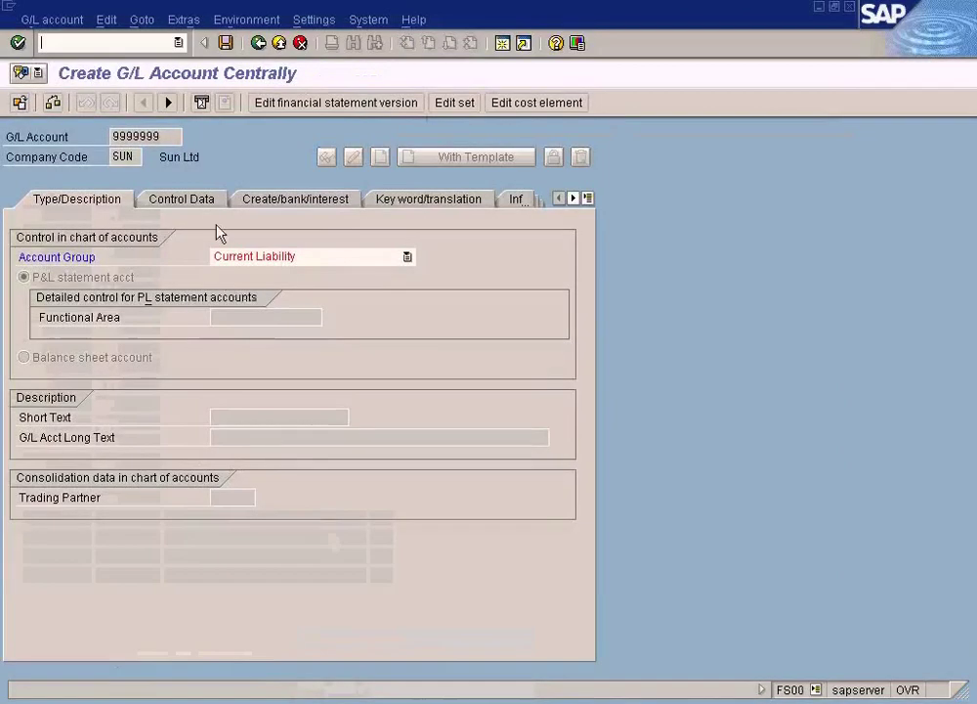
pyautogui.moveTo(170, 136); pyautogui.dragTo(78, 140)
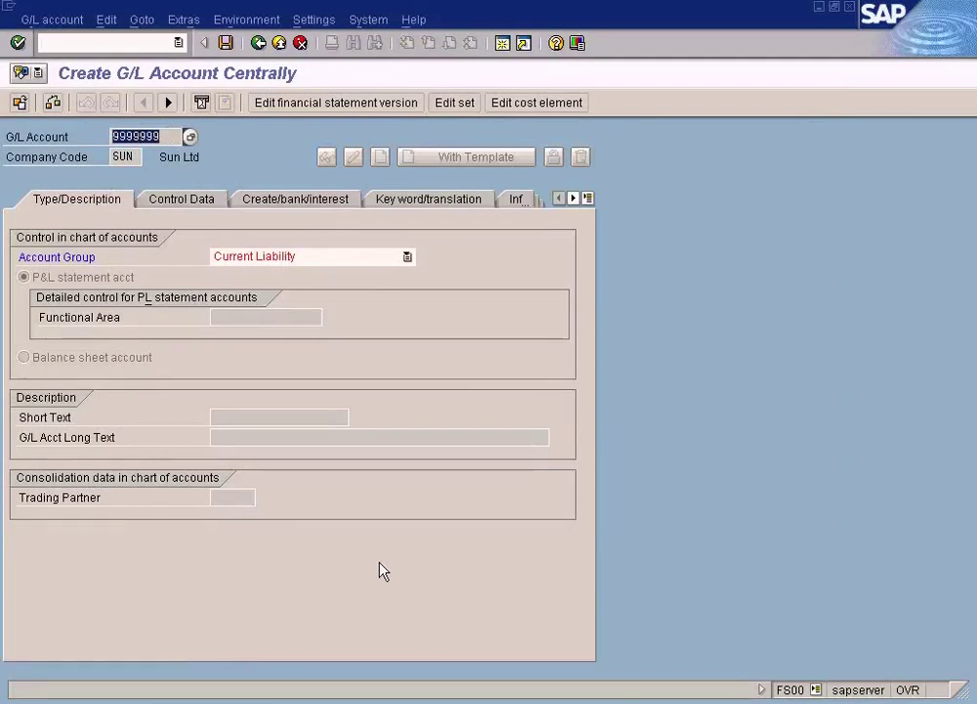
pyautogui.click(364, 698)
pyautogui.click(372, 637)
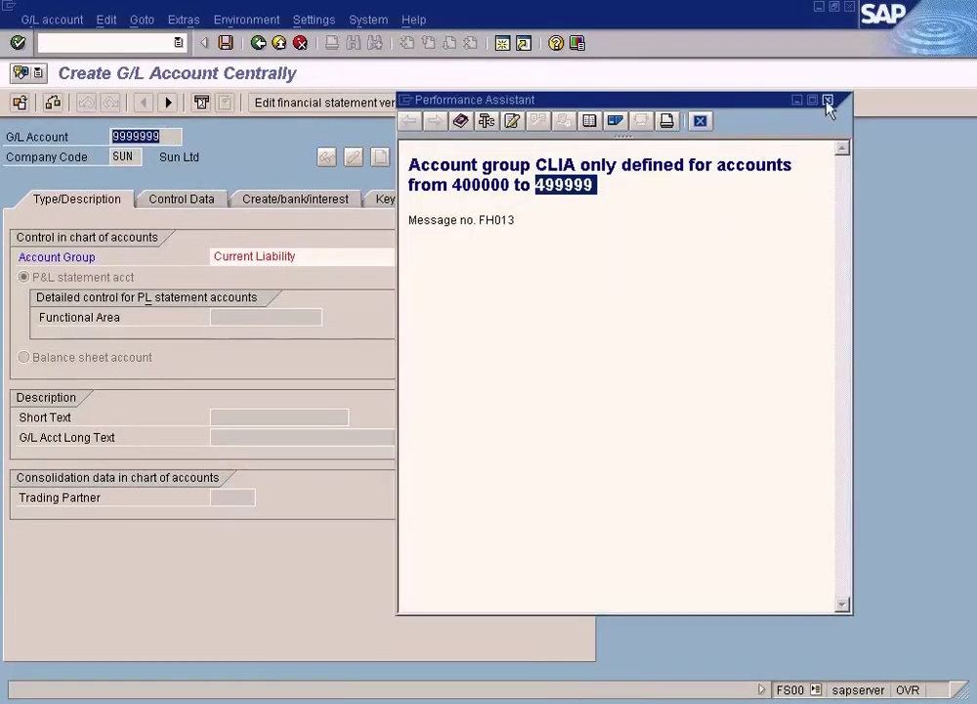
# - Close the error help, then discard account 9999999 without saving and exit to the SAP Easy Access screen
pyautogui.click(827, 100)
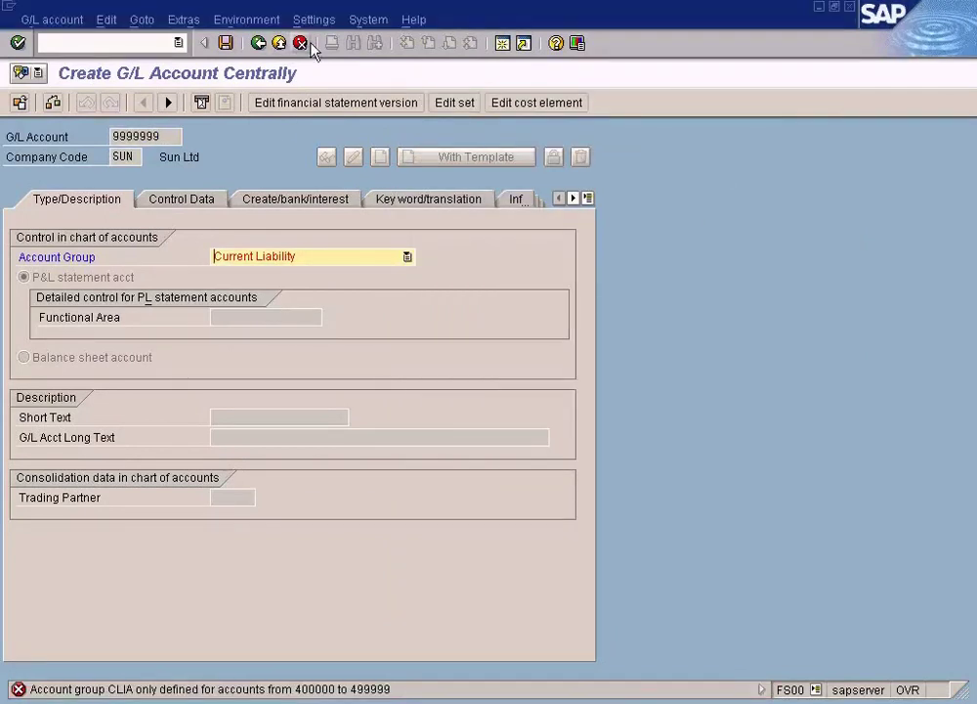
pyautogui.click(302, 43)
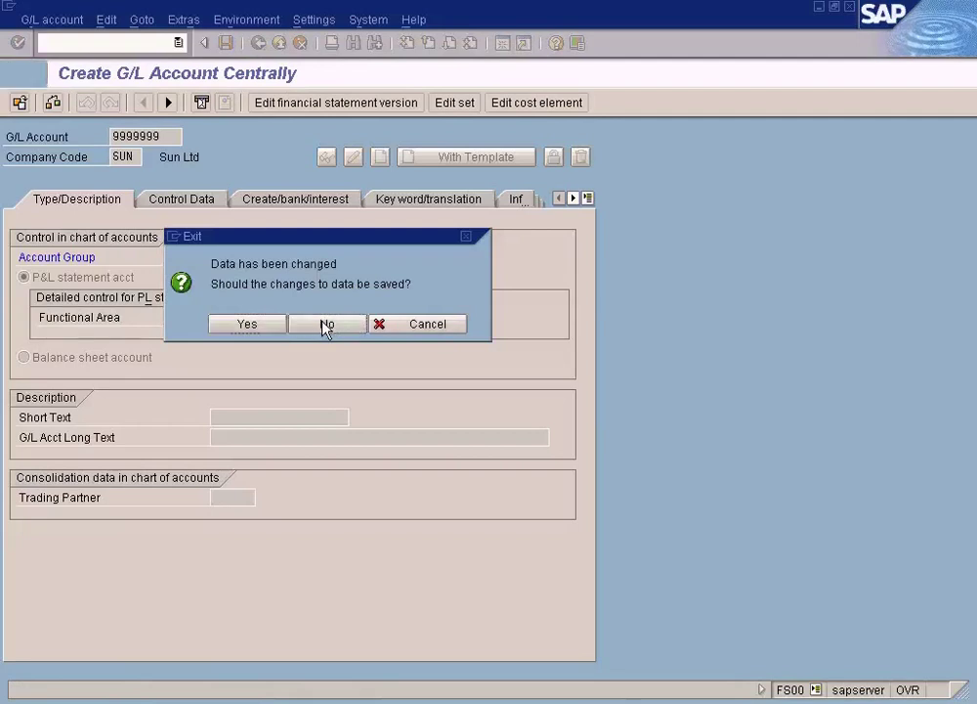
pyautogui.click(326, 324)
pyautogui.click(281, 45)
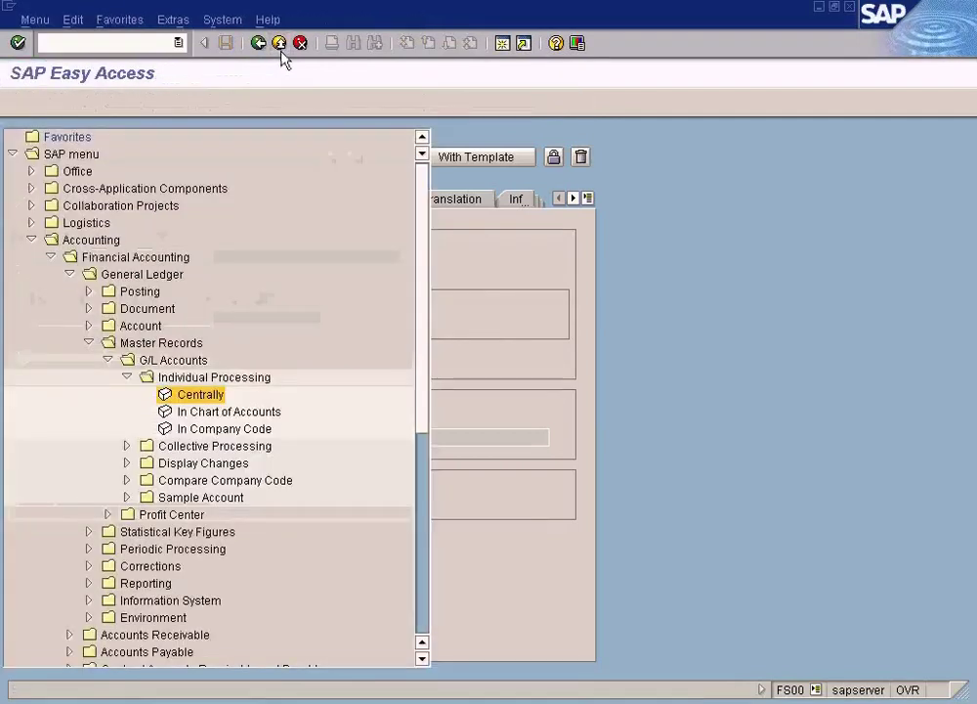